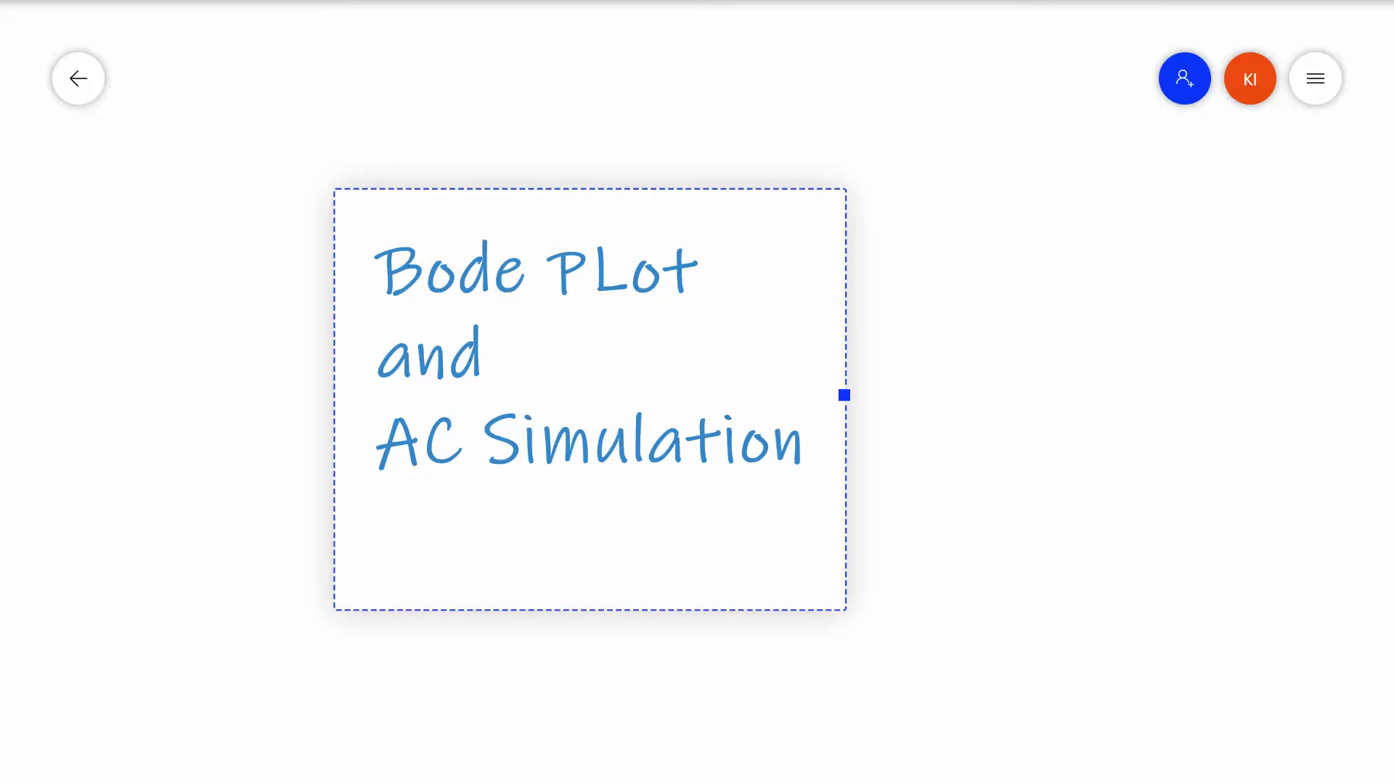
- Draw the block outline with two input leads and a Vin label
key(Escape)
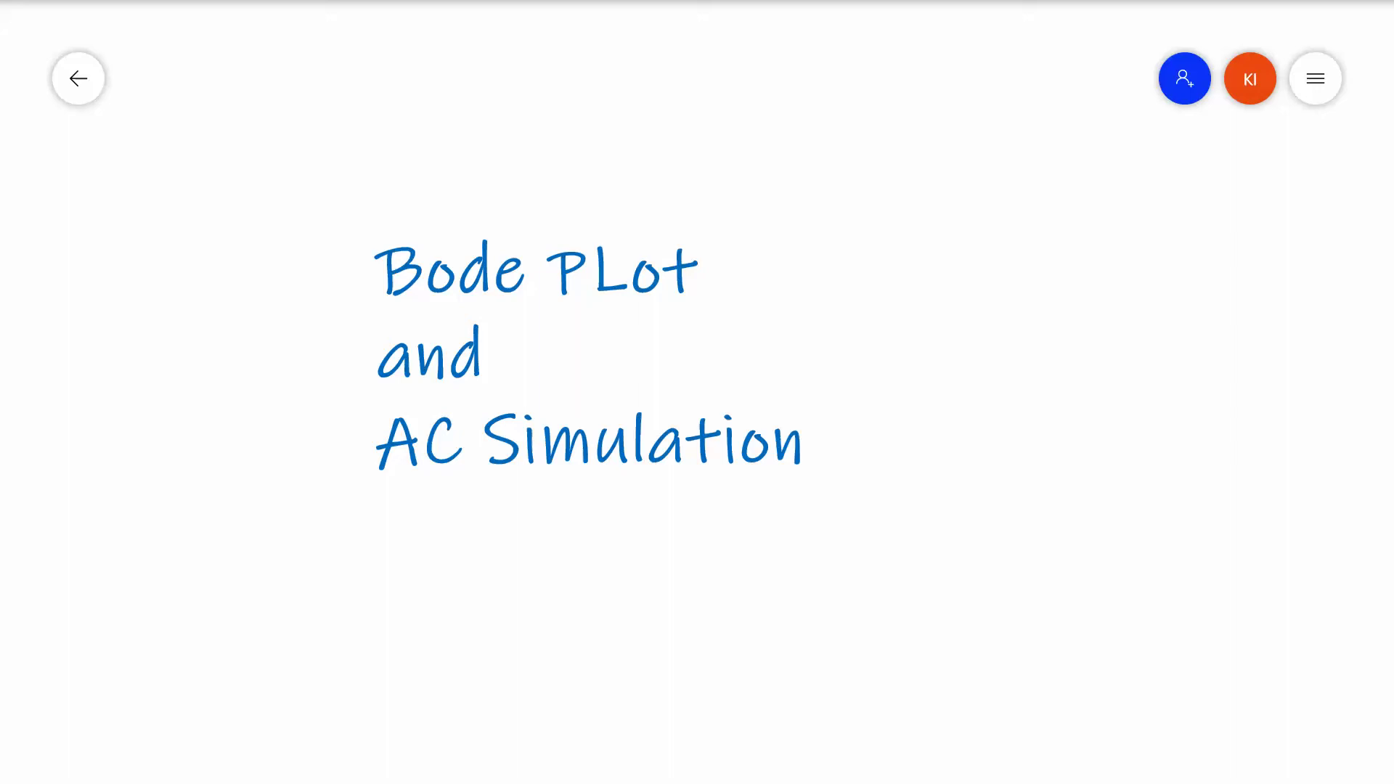
drag(1003, 497, 982, 626)
mouse_move(1002, 500)
mouse_down()
mouse_move(1170, 522)
mouse_move(1015, 629)
mouse_move(986, 630)
mouse_up()
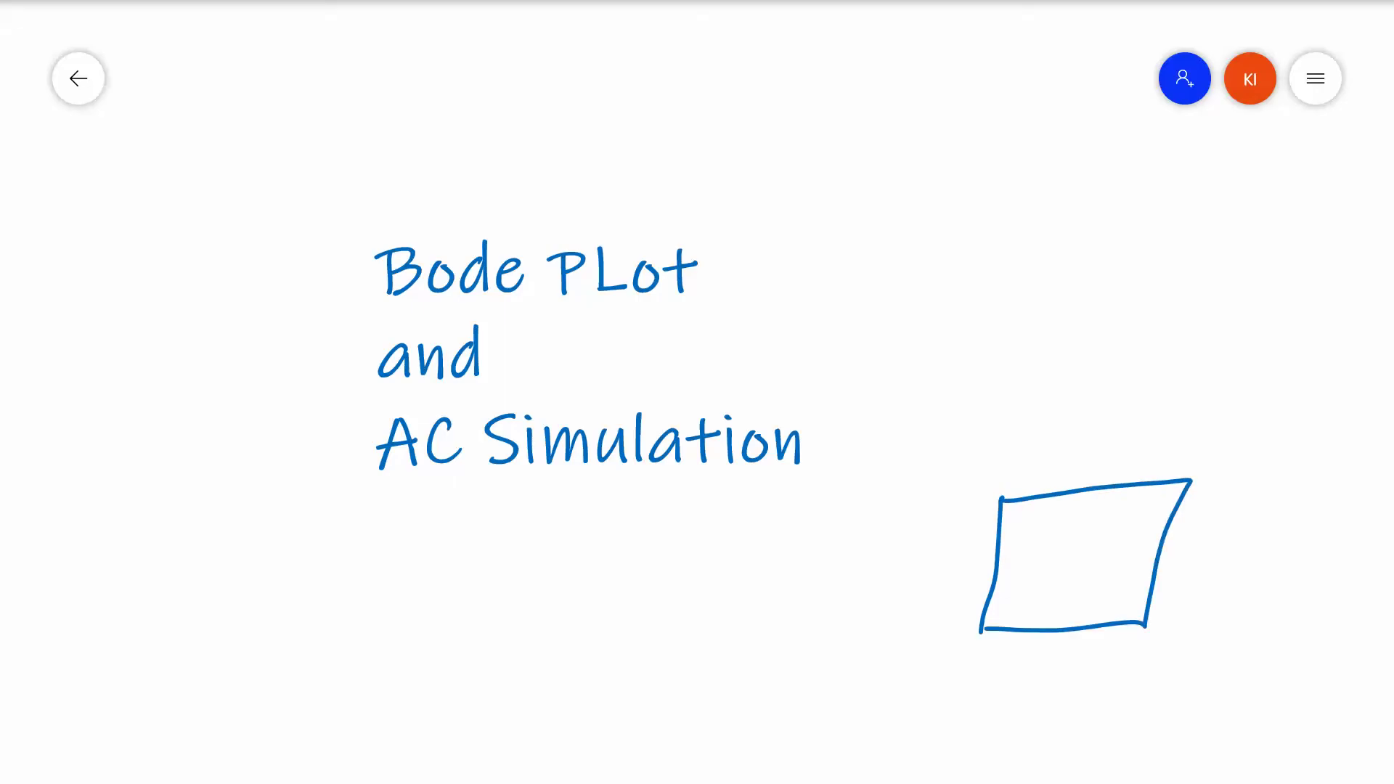
drag(904, 531, 989, 533)
drag(946, 576, 999, 576)
drag(864, 532, 907, 585)
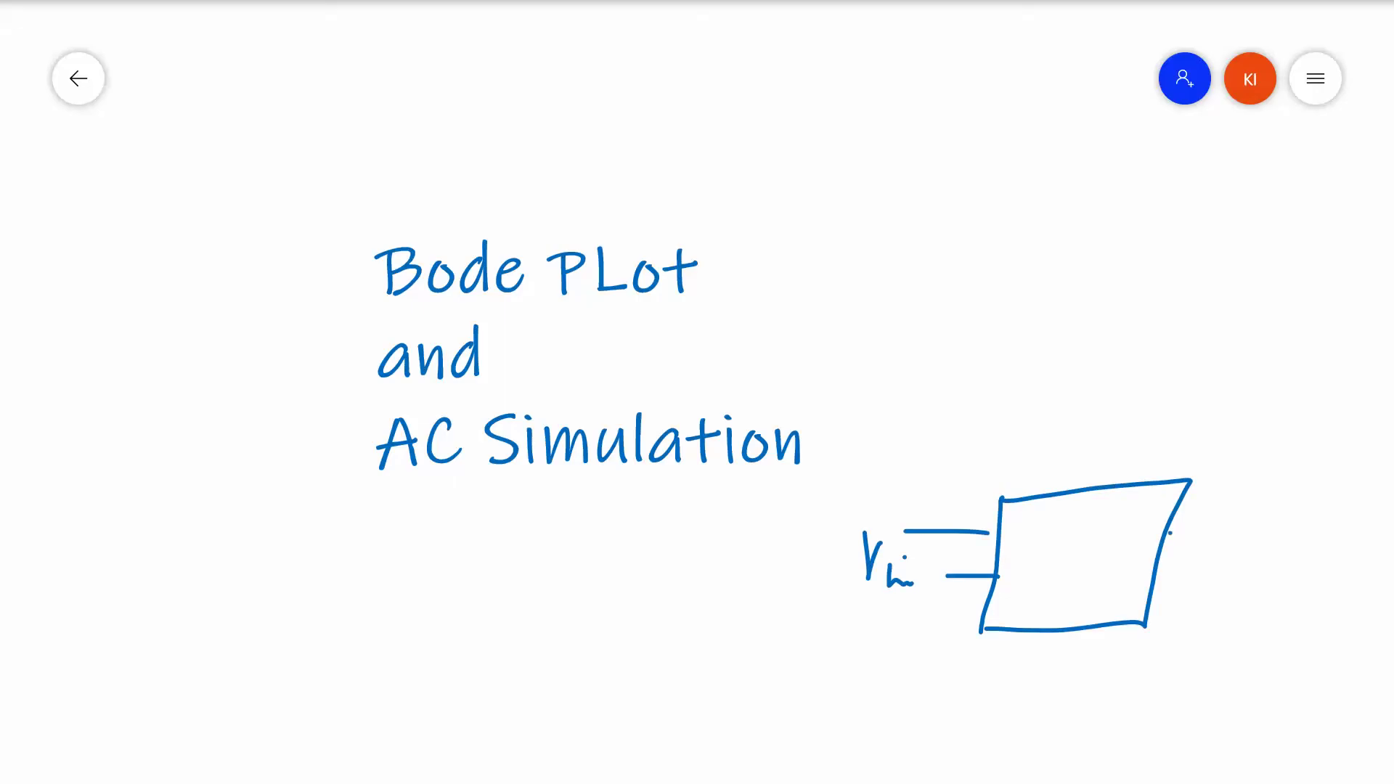
- Add two output leads and a Vout label, then circle the Vin and Vout labels
drag(1170, 532, 1286, 534)
mouse_move(1155, 574)
mouse_down()
mouse_move(1254, 575)
mouse_move(1316, 547)
mouse_move(1331, 570)
mouse_up()
mouse_move(1354, 553)
mouse_down()
mouse_move(1358, 571)
mouse_move(1366, 554)
mouse_up()
mouse_move(1378, 535)
mouse_down()
mouse_move(1370, 557)
mouse_move(1381, 532)
mouse_up()
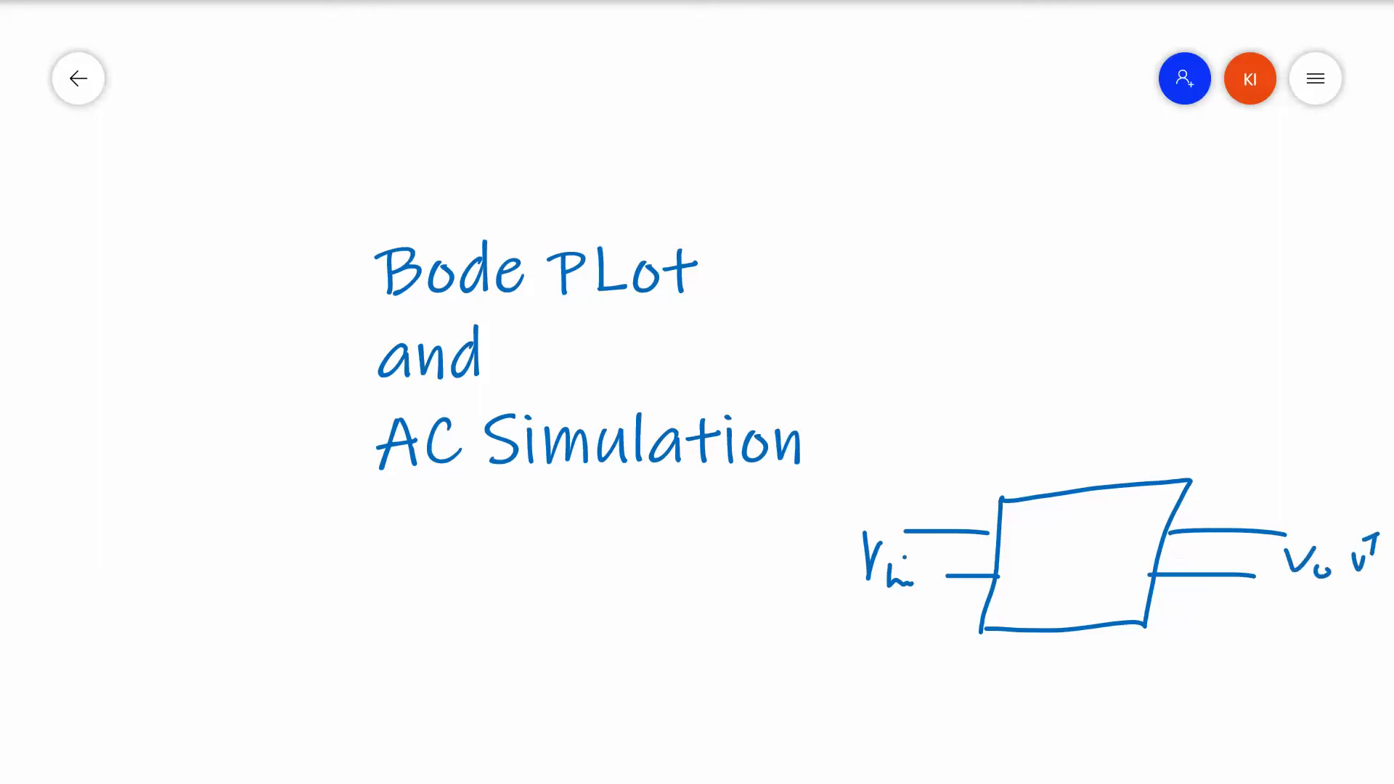
mouse_move(938, 585)
mouse_down()
mouse_move(916, 549)
mouse_move(868, 616)
mouse_move(937, 602)
mouse_up()
mouse_move(1299, 519)
mouse_down()
mouse_move(1377, 600)
mouse_move(1345, 512)
mouse_up()
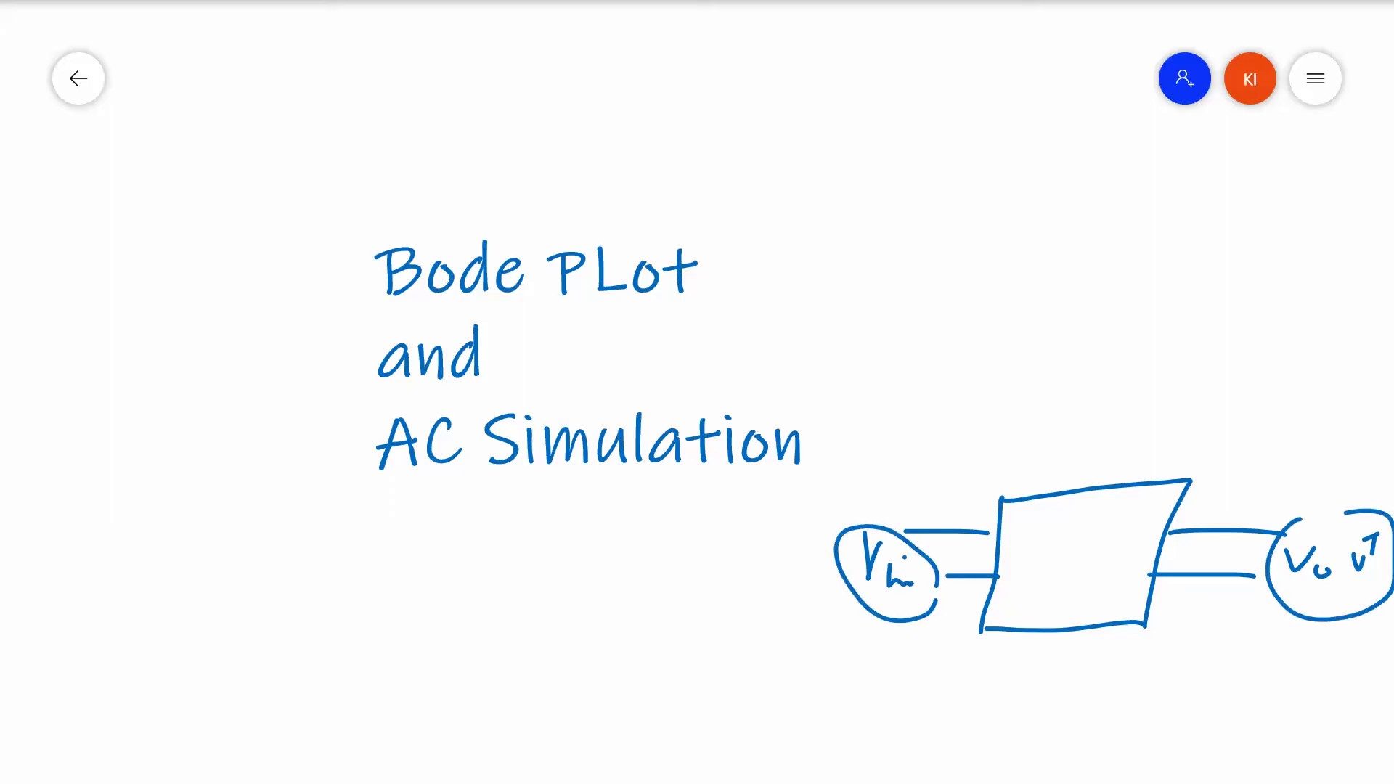
- Begin writing 'H(s) = V' above the block
drag(951, 199, 938, 258)
mouse_move(980, 198)
mouse_down()
mouse_move(972, 256)
mouse_move(968, 236)
mouse_move(1076, 254)
mouse_move(1115, 242)
mouse_up()
drag(1104, 225, 1120, 224)
mouse_move(1169, 161)
mouse_down()
mouse_move(1180, 217)
mouse_move(1204, 160)
mouse_move(1211, 207)
mouse_move(1272, 212)
mouse_up()
- Finish the fraction as Vout over Vin with a fraction bar
drag(1259, 193, 1286, 186)
drag(1168, 253, 1299, 226)
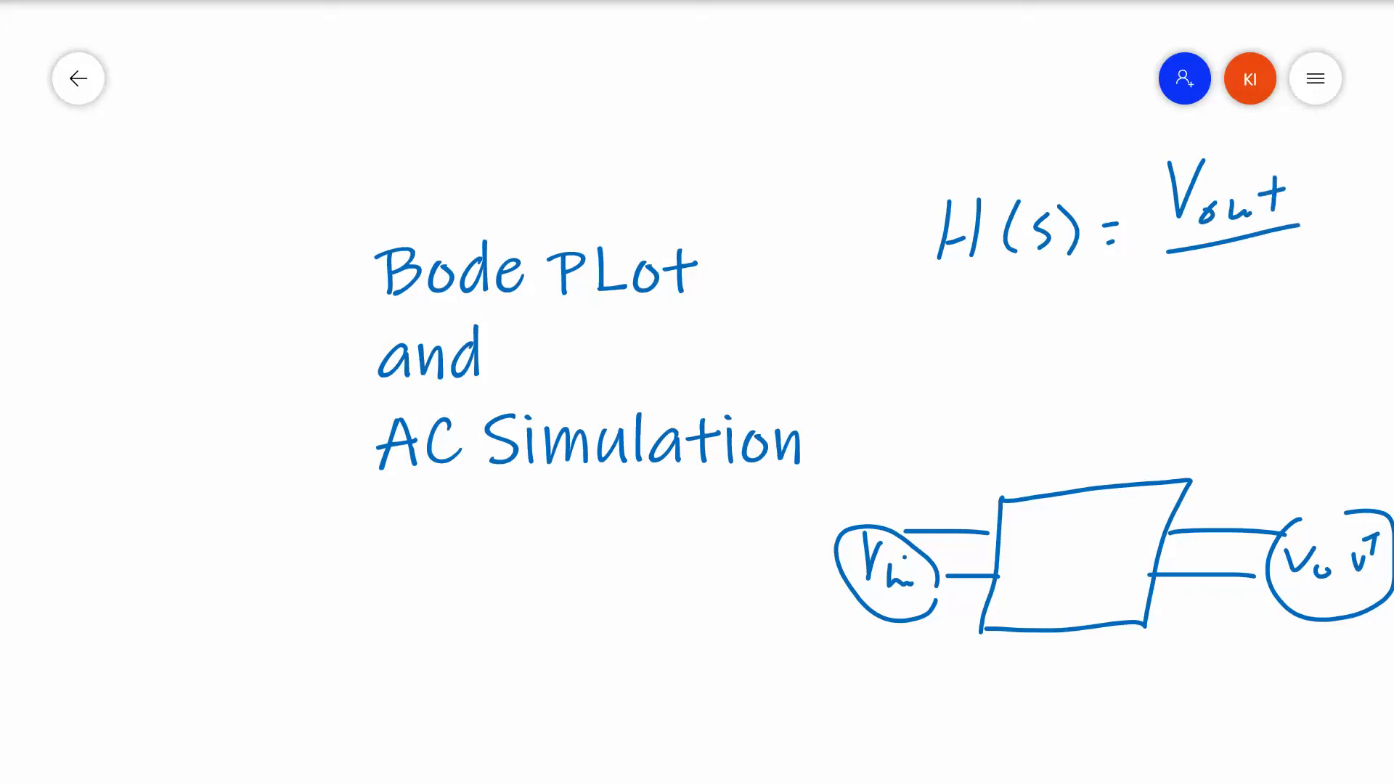
mouse_move(1210, 262)
mouse_down()
mouse_move(1218, 281)
mouse_move(1233, 258)
mouse_up()
mouse_move(1243, 283)
mouse_down()
mouse_move(1246, 306)
mouse_move(1307, 293)
mouse_up()
- Write 20log|H(s)| below the transfer function
mouse_move(926, 343)
mouse_down()
mouse_move(932, 383)
mouse_move(952, 397)
mouse_move(976, 379)
mouse_move(1049, 374)
mouse_move(1046, 396)
mouse_move(1086, 407)
mouse_move(1075, 418)
mouse_up()
drag(1106, 346, 1105, 411)
mouse_move(1127, 352)
mouse_down()
mouse_move(1126, 396)
mouse_move(1119, 386)
mouse_up()
mouse_move(1149, 359)
mouse_down()
mouse_move(1145, 394)
mouse_move(1162, 409)
mouse_move(1200, 398)
mouse_up()
drag(1213, 345, 1218, 415)
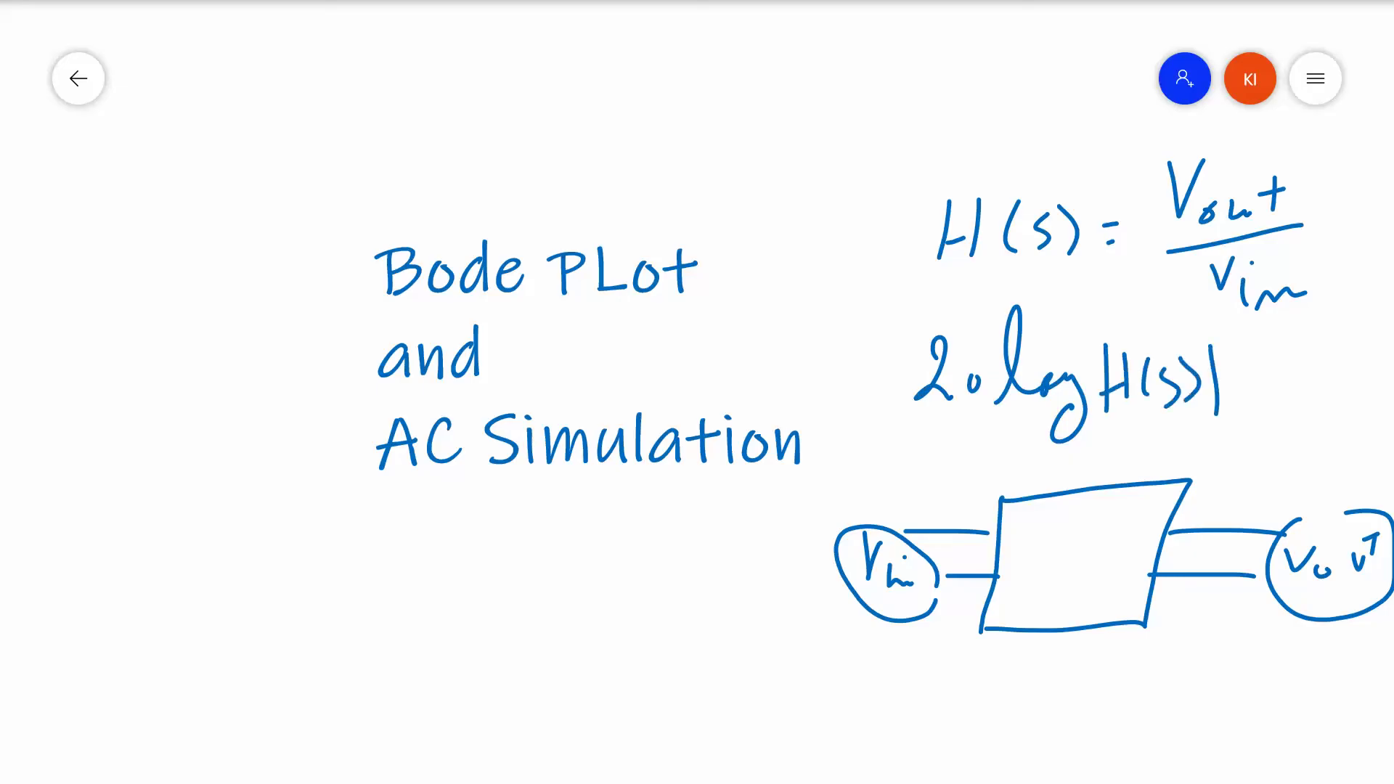
drag(1097, 347, 1102, 429)
- Write the phase expression ∠H(s) above the block
mouse_move(986, 439)
mouse_down()
mouse_move(1027, 480)
mouse_move(1058, 477)
mouse_move(1024, 473)
mouse_up()
drag(1043, 443, 1041, 458)
drag(1082, 445, 1069, 470)
mouse_move(1109, 446)
mouse_down()
mouse_move(1096, 473)
mouse_move(1129, 476)
mouse_up()
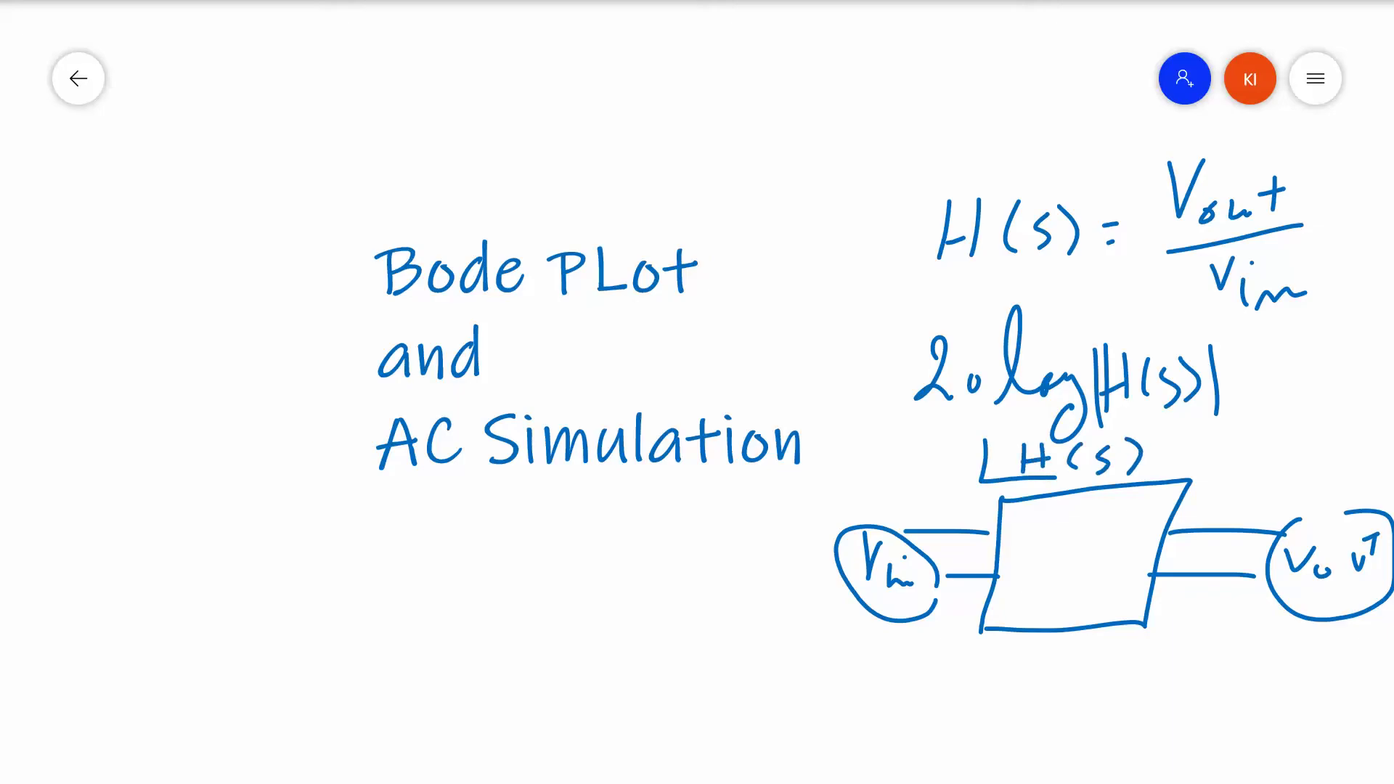
- Append (s) to Vout and Vin, making Vout(s)/Vin(s)
drag(1297, 150, 1289, 214)
drag(1321, 164, 1306, 207)
drag(1318, 156, 1329, 204)
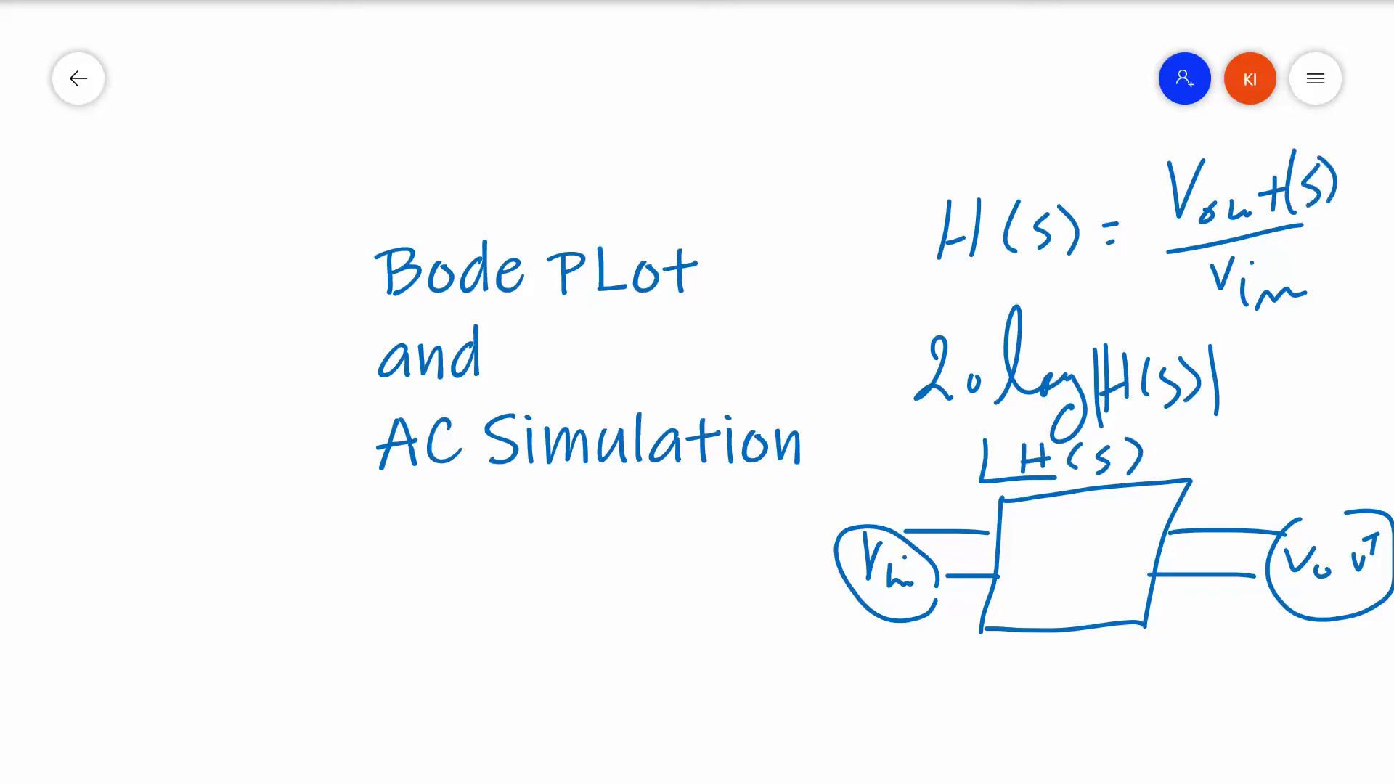
drag(1307, 254, 1316, 299)
mouse_move(1340, 262)
mouse_down()
mouse_move(1323, 294)
mouse_move(1368, 304)
mouse_up()
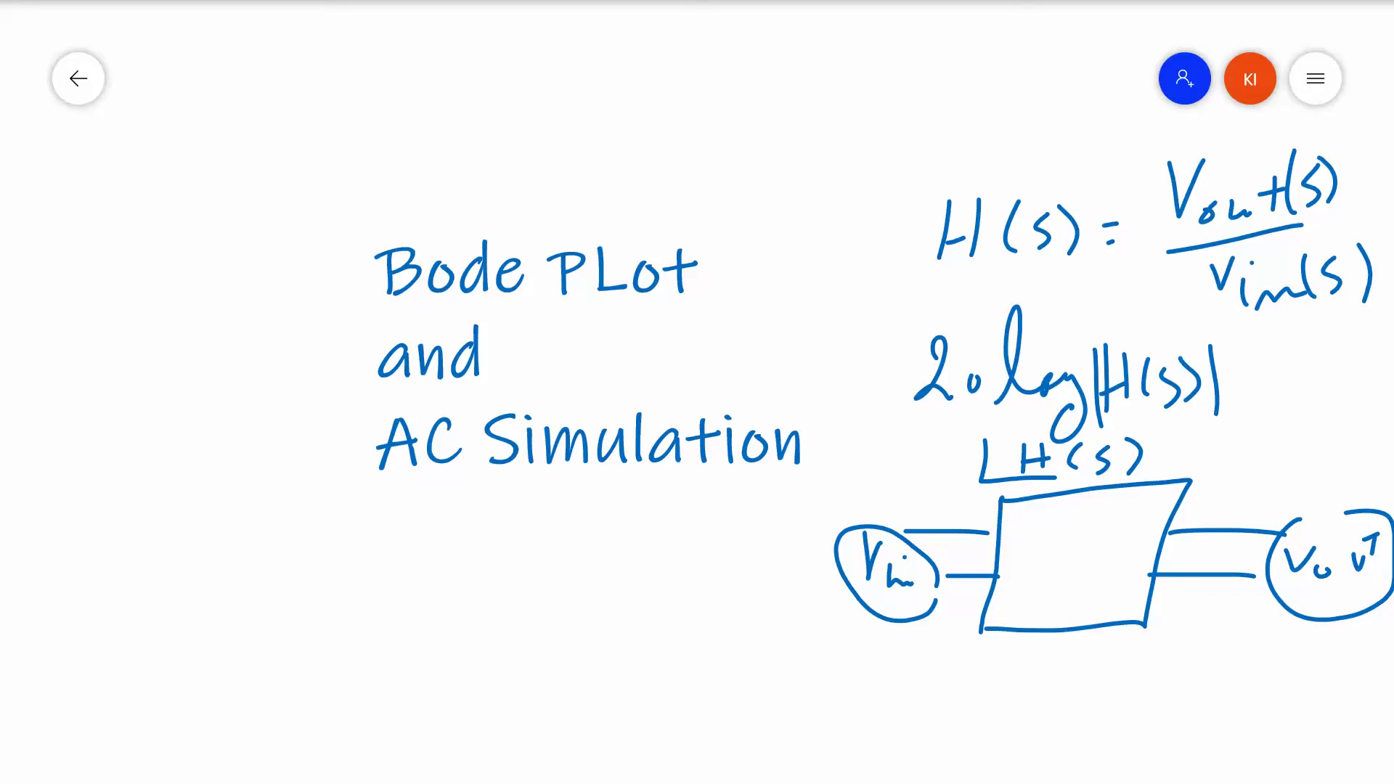
- Draw a freehand ellipse around the 'Bode PLot and AC Simulation' title
mouse_move(782, 538)
mouse_down()
mouse_move(844, 455)
mouse_move(586, 176)
mouse_move(341, 553)
mouse_move(746, 566)
mouse_up()
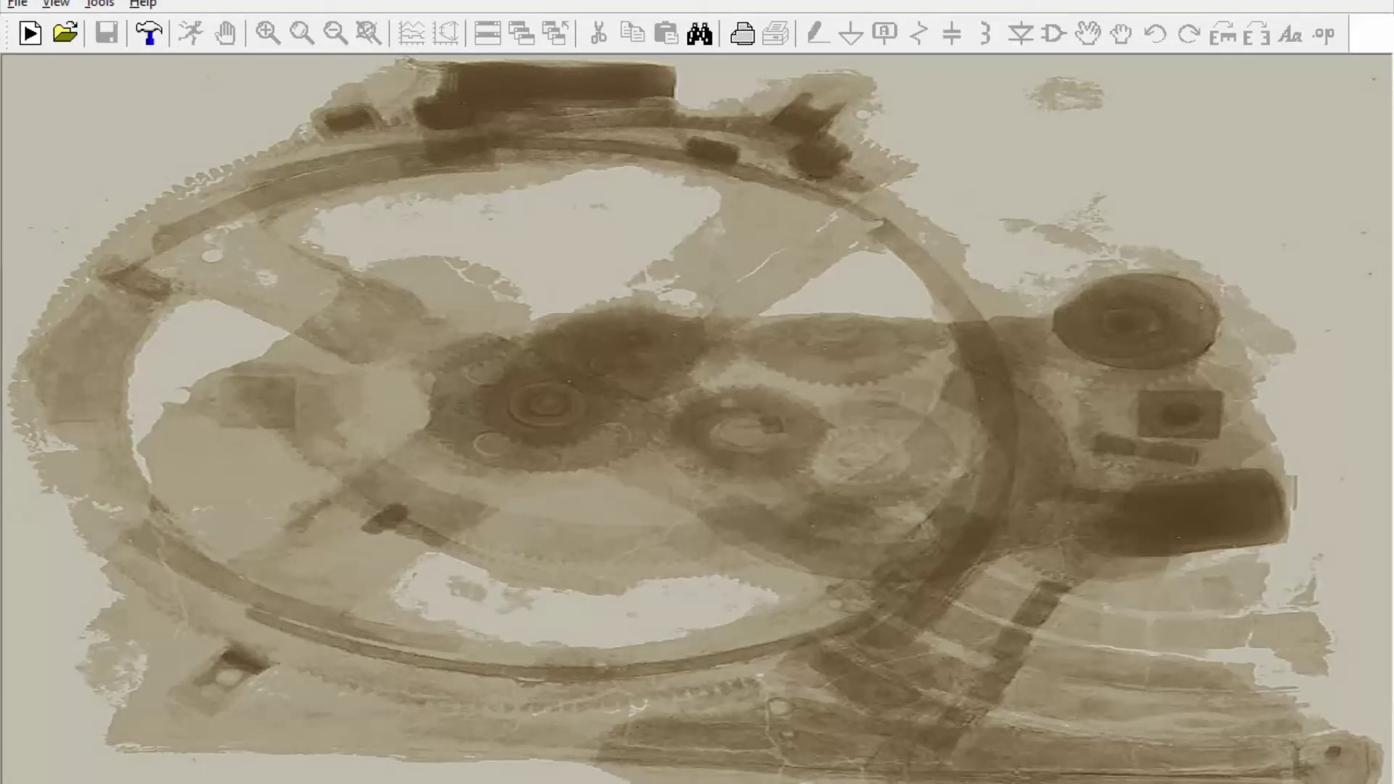
- Start a new schematic and place voltage source V1 left of centre
click(32, 37)
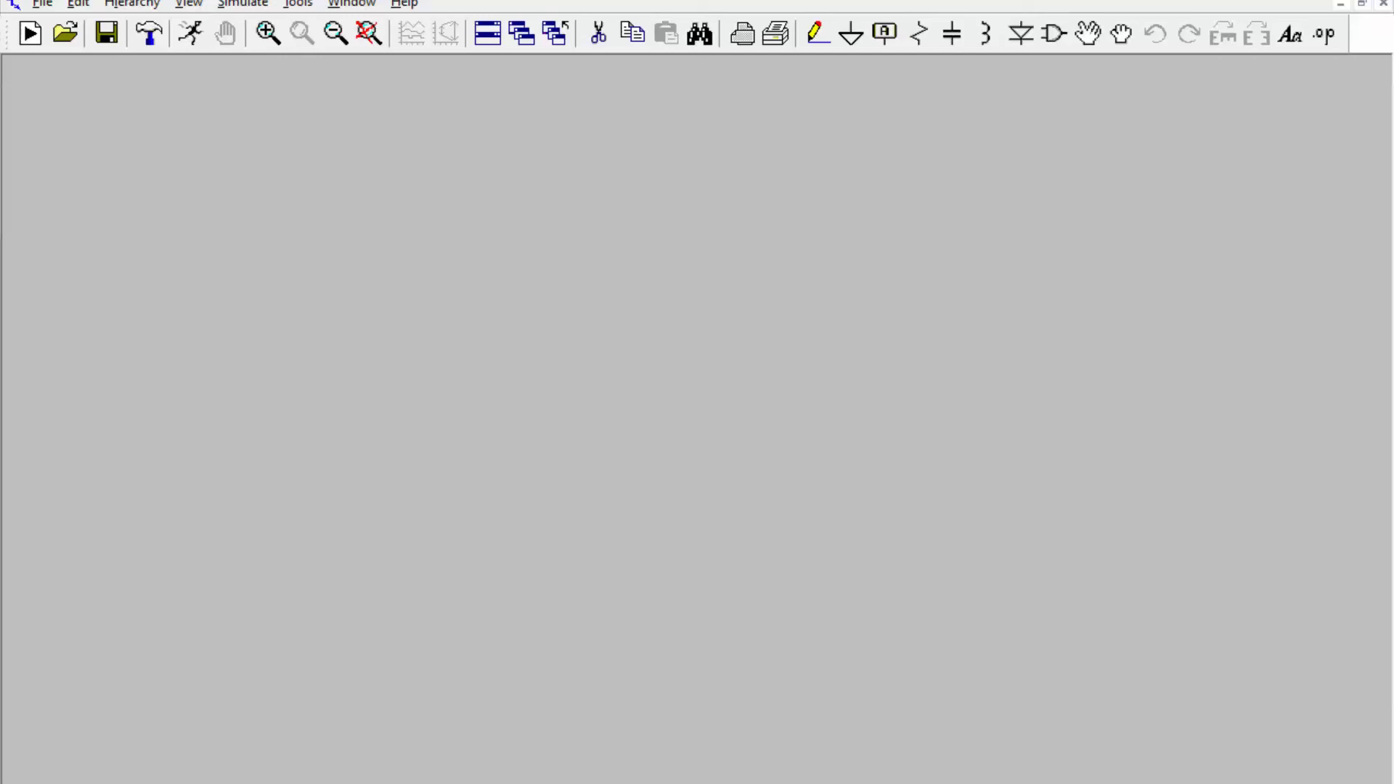
click(1060, 36)
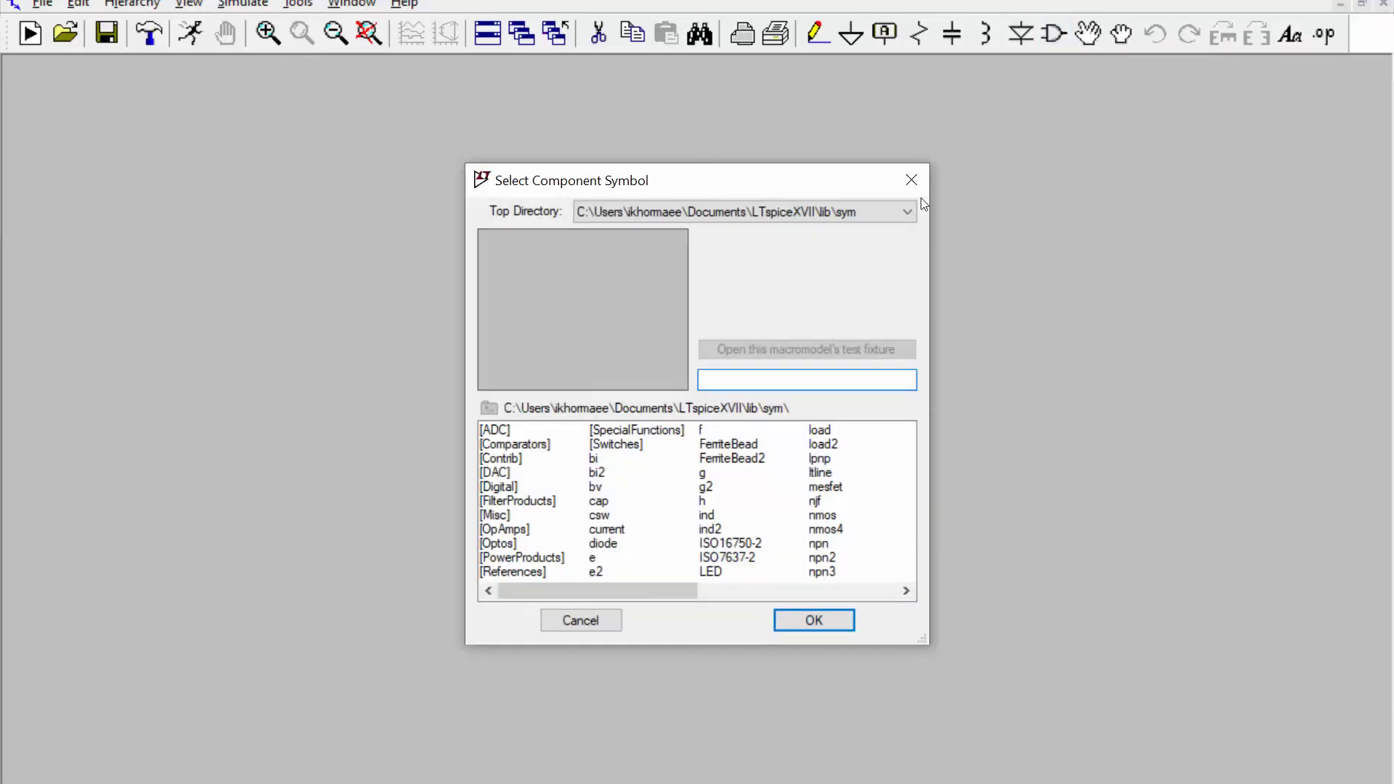
drag(621, 588, 838, 588)
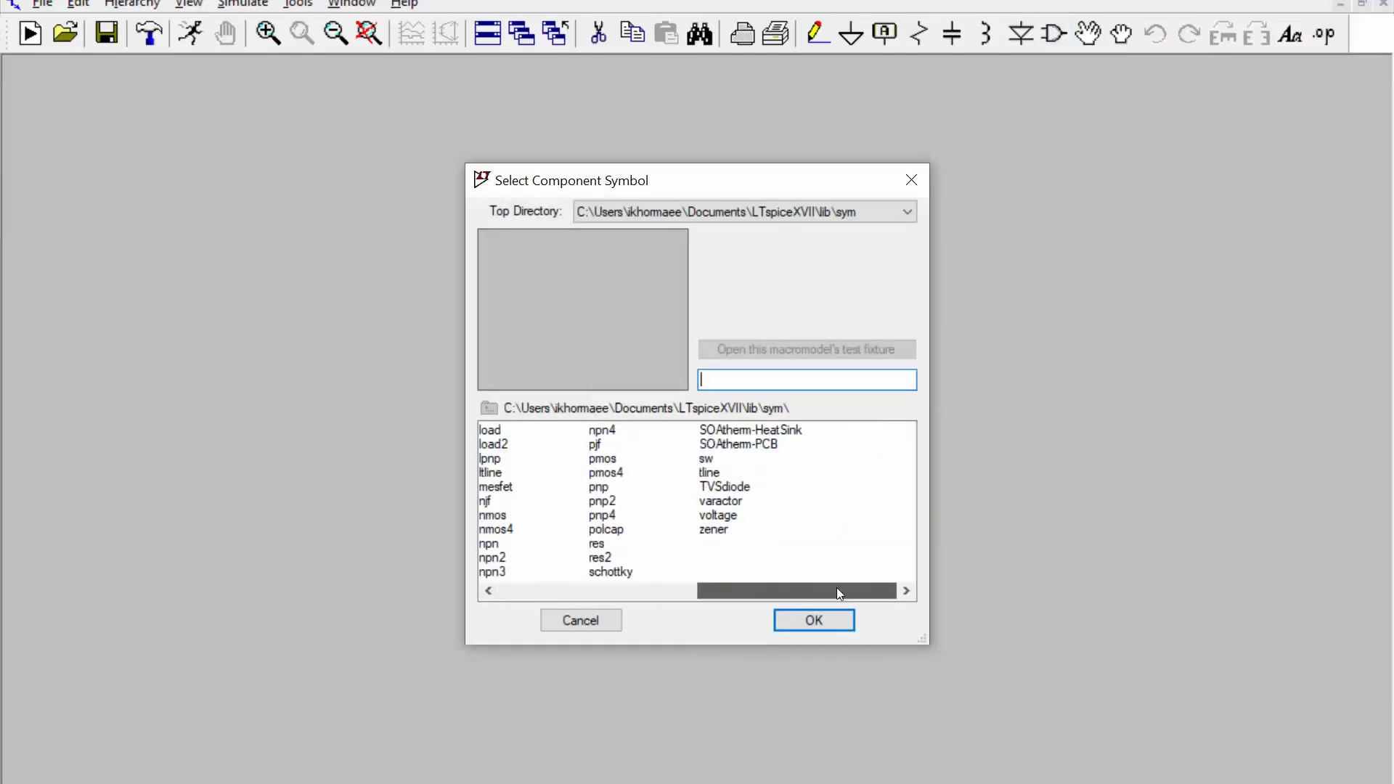
click(726, 516)
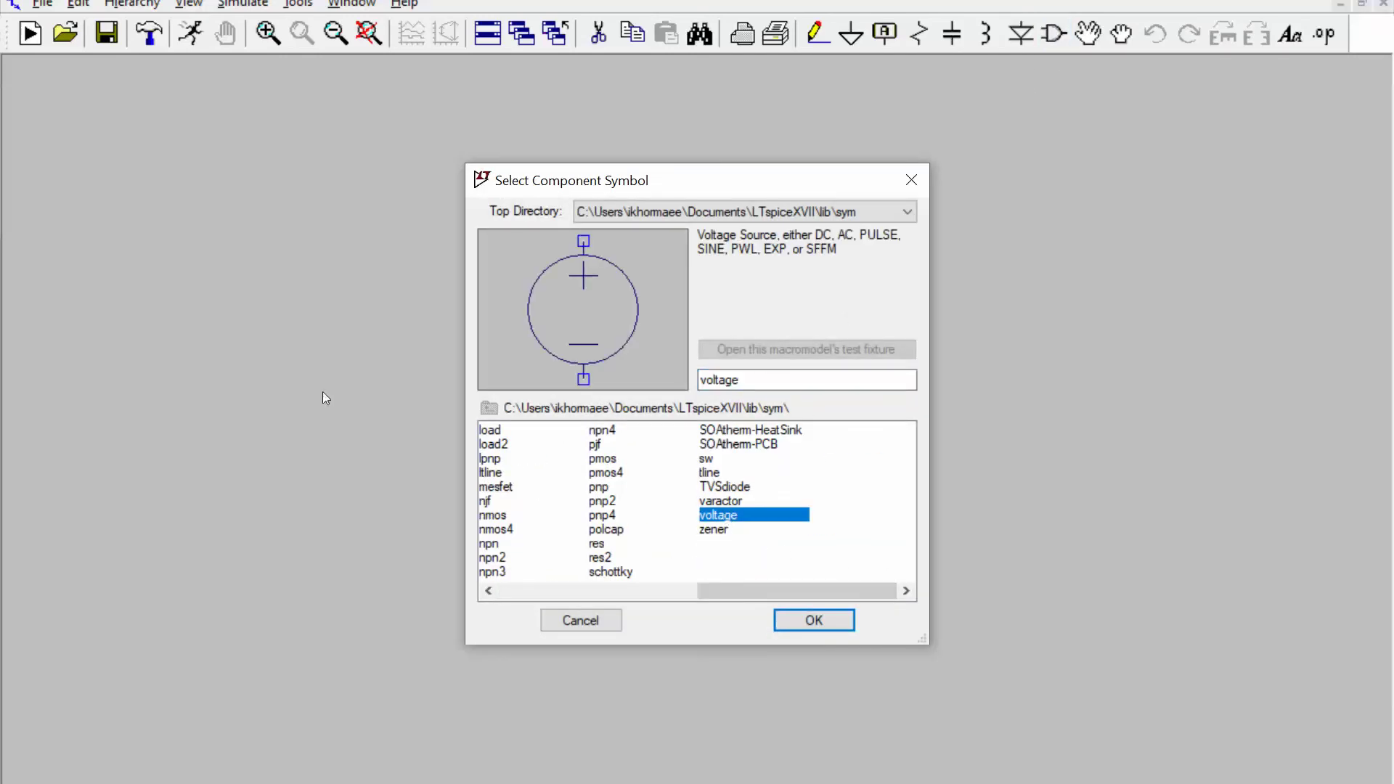
click(806, 620)
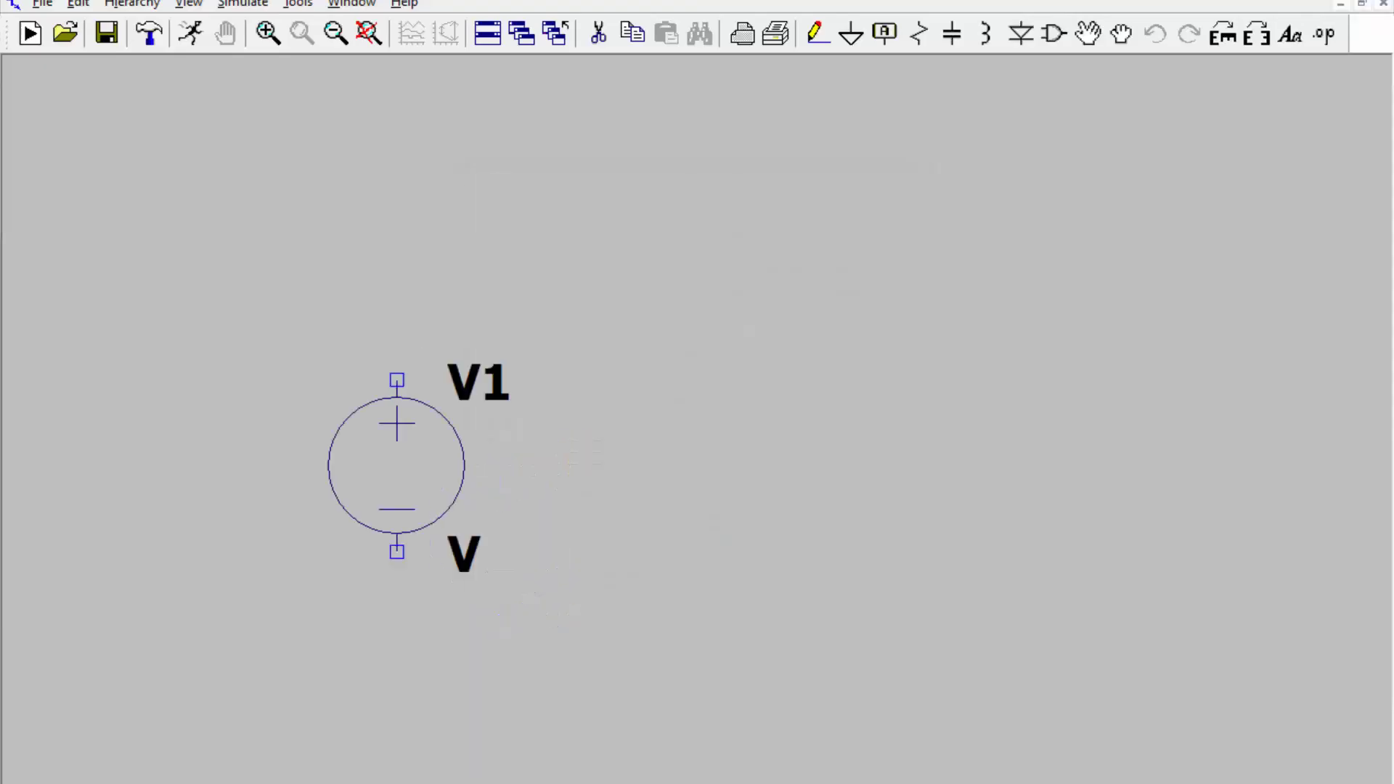
click(362, 396)
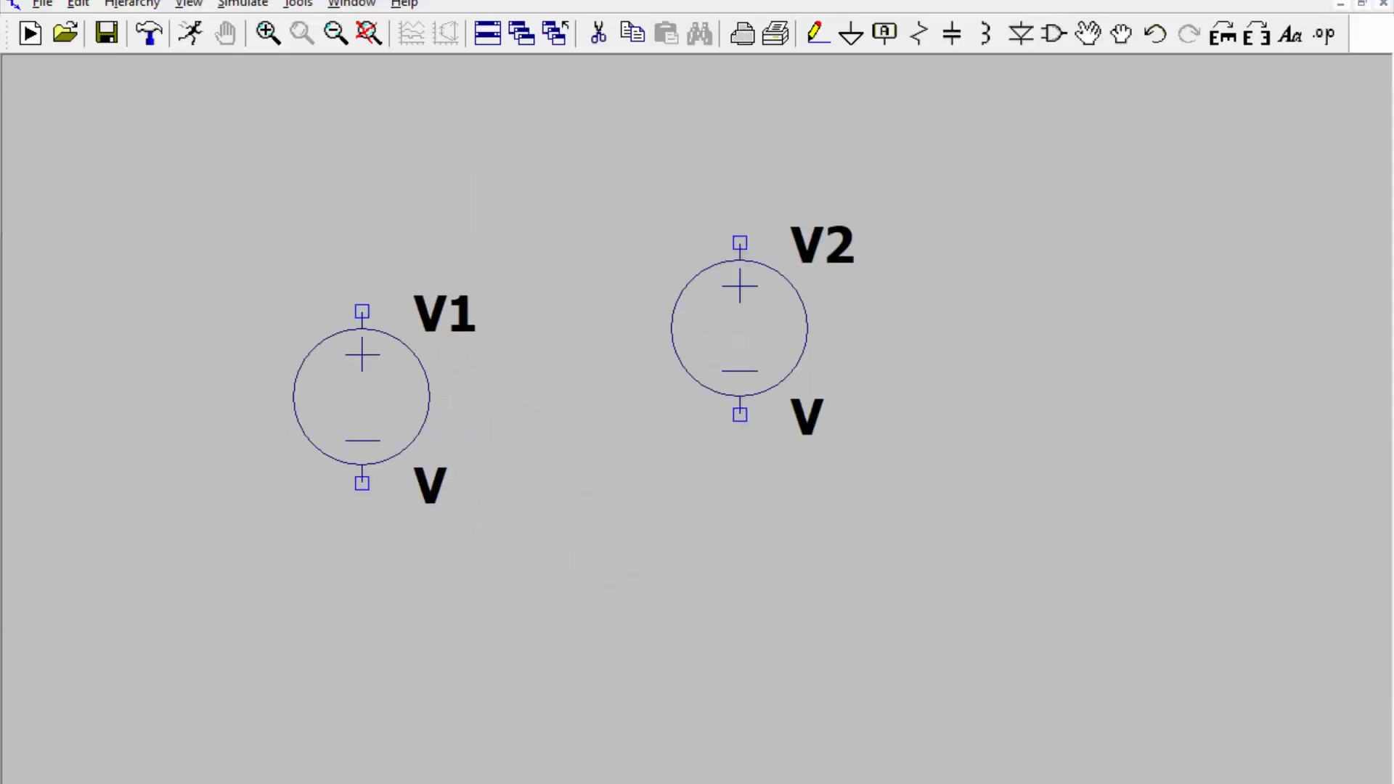
key(Escape)
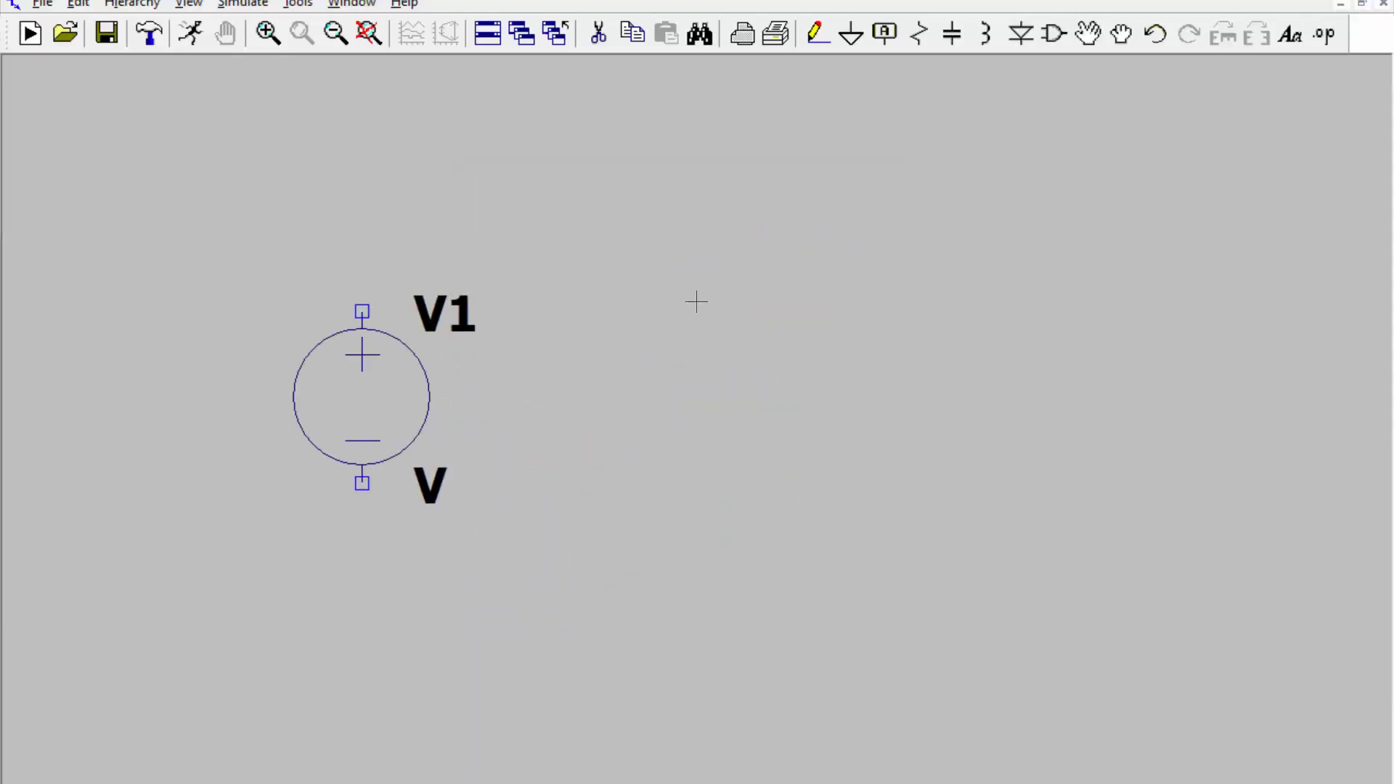
- Place a horizontal resistor R1 near the top and capacitor C1 on the right
click(920, 38)
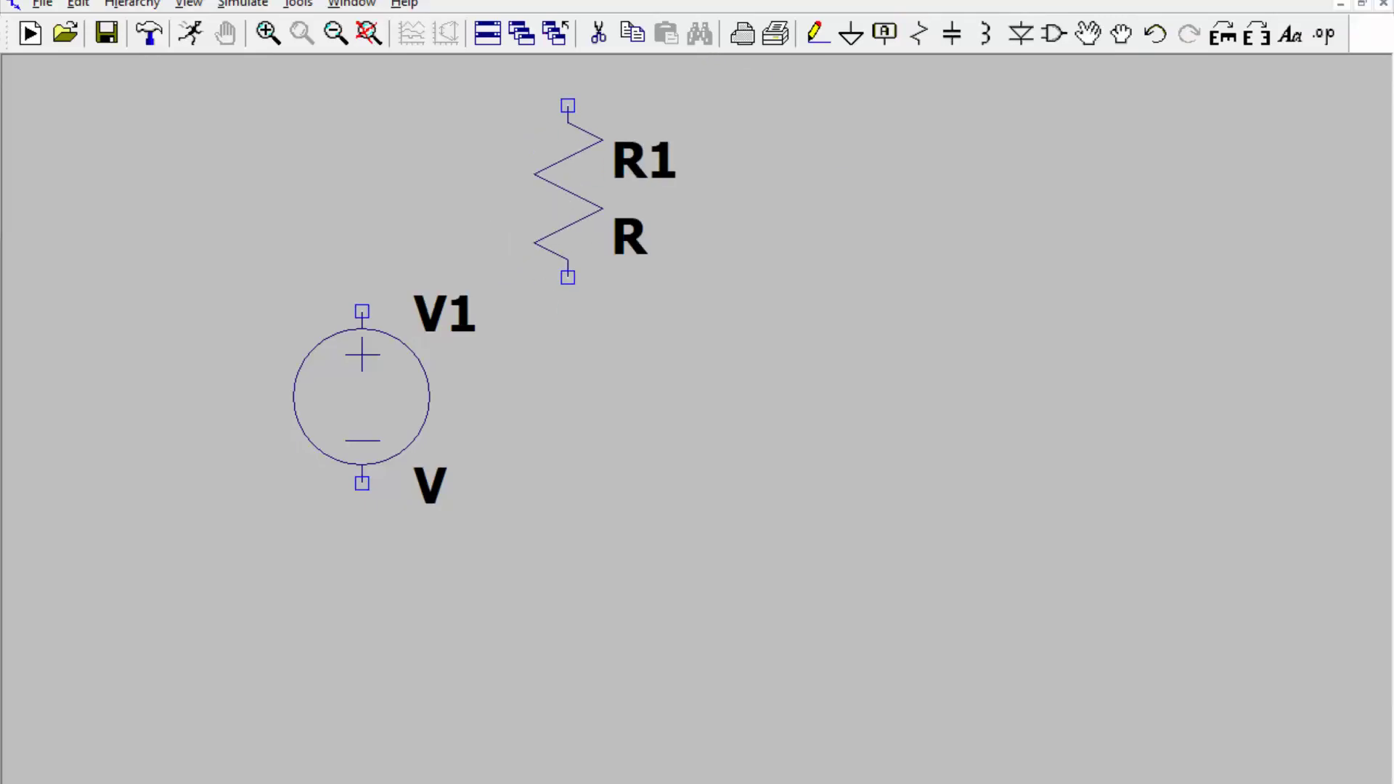
key(ctrl+r)
click(676, 217)
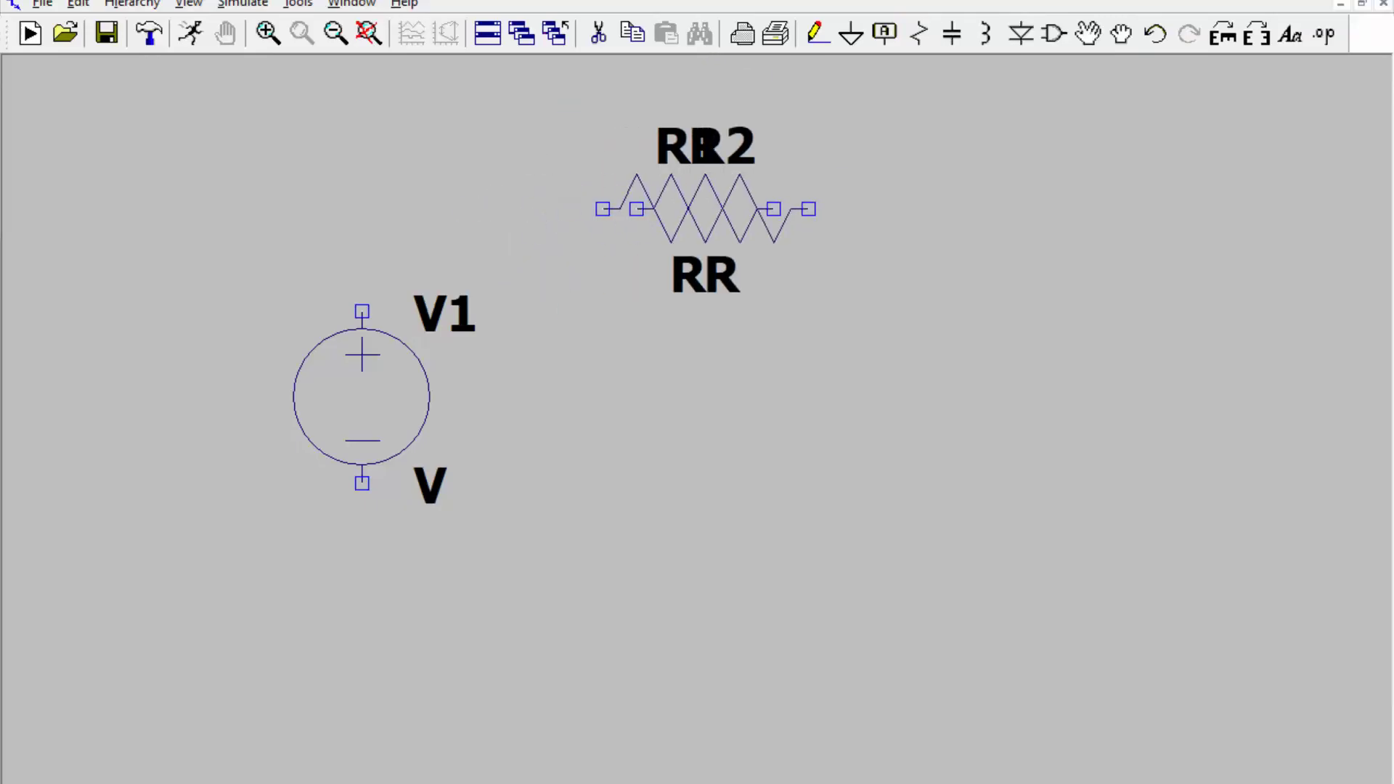
key(Escape)
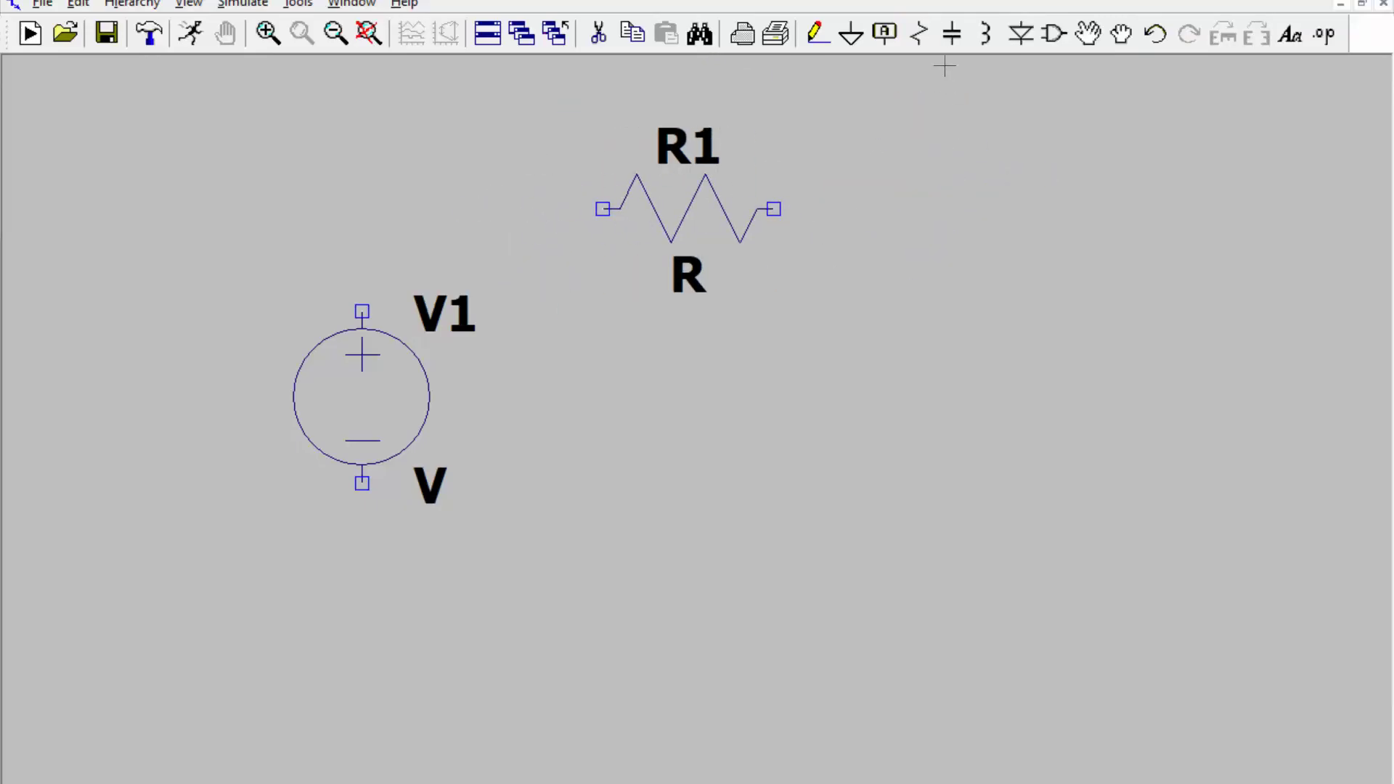
click(952, 35)
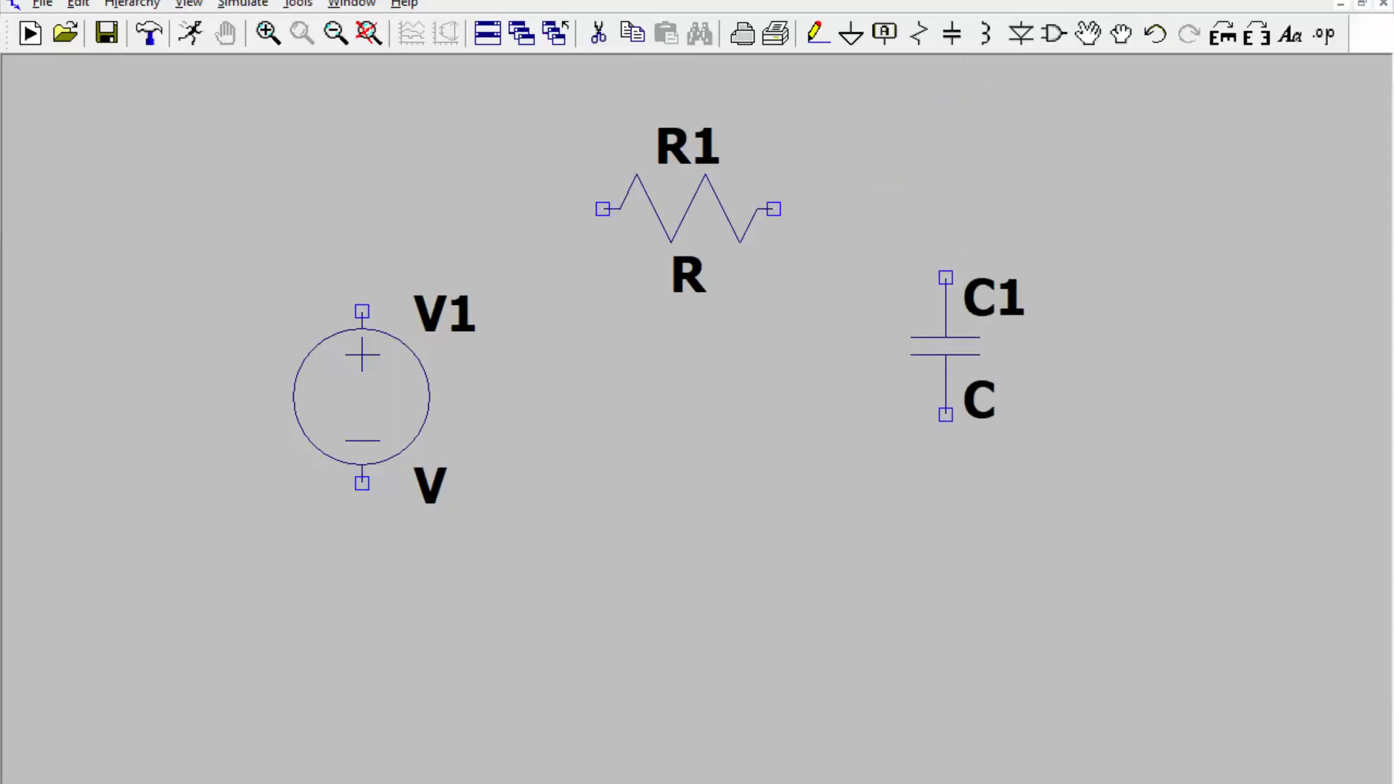
click(1015, 413)
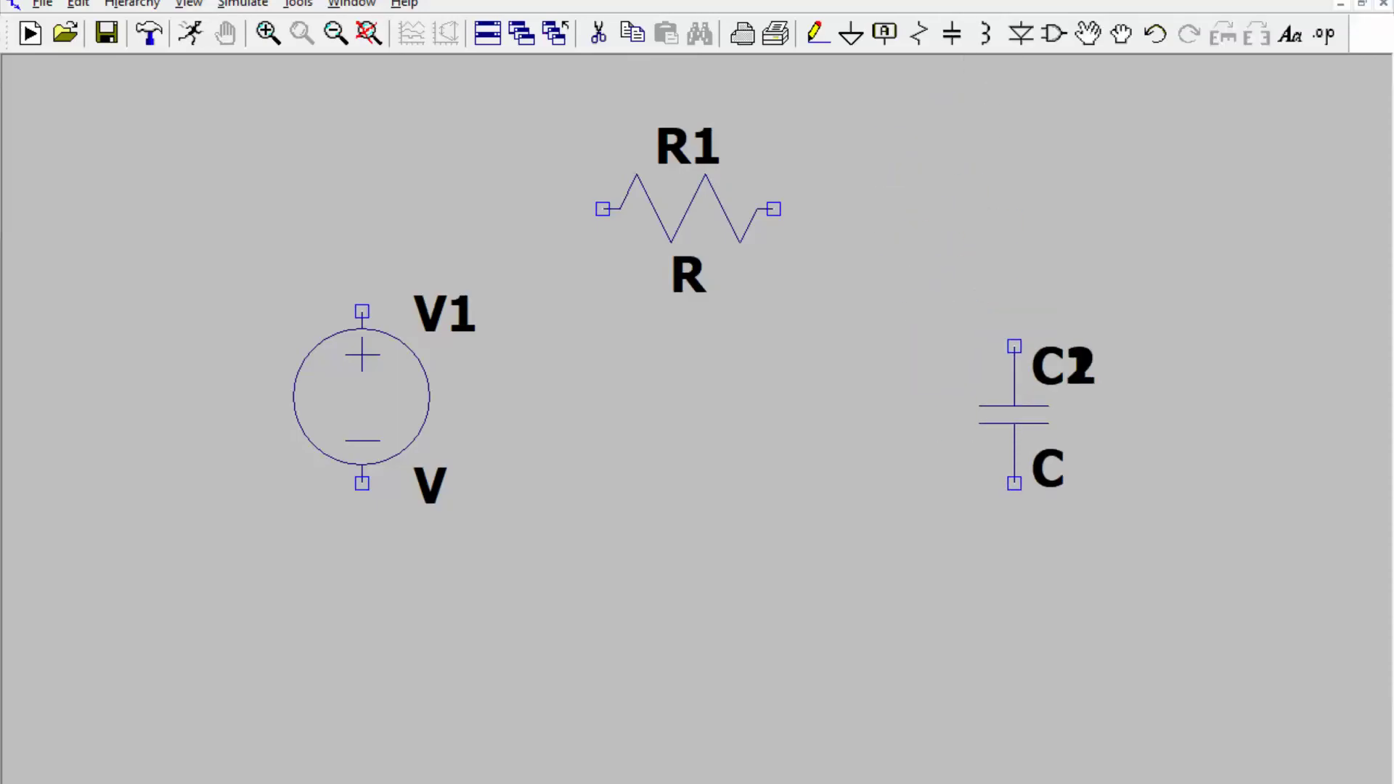
key(Escape)
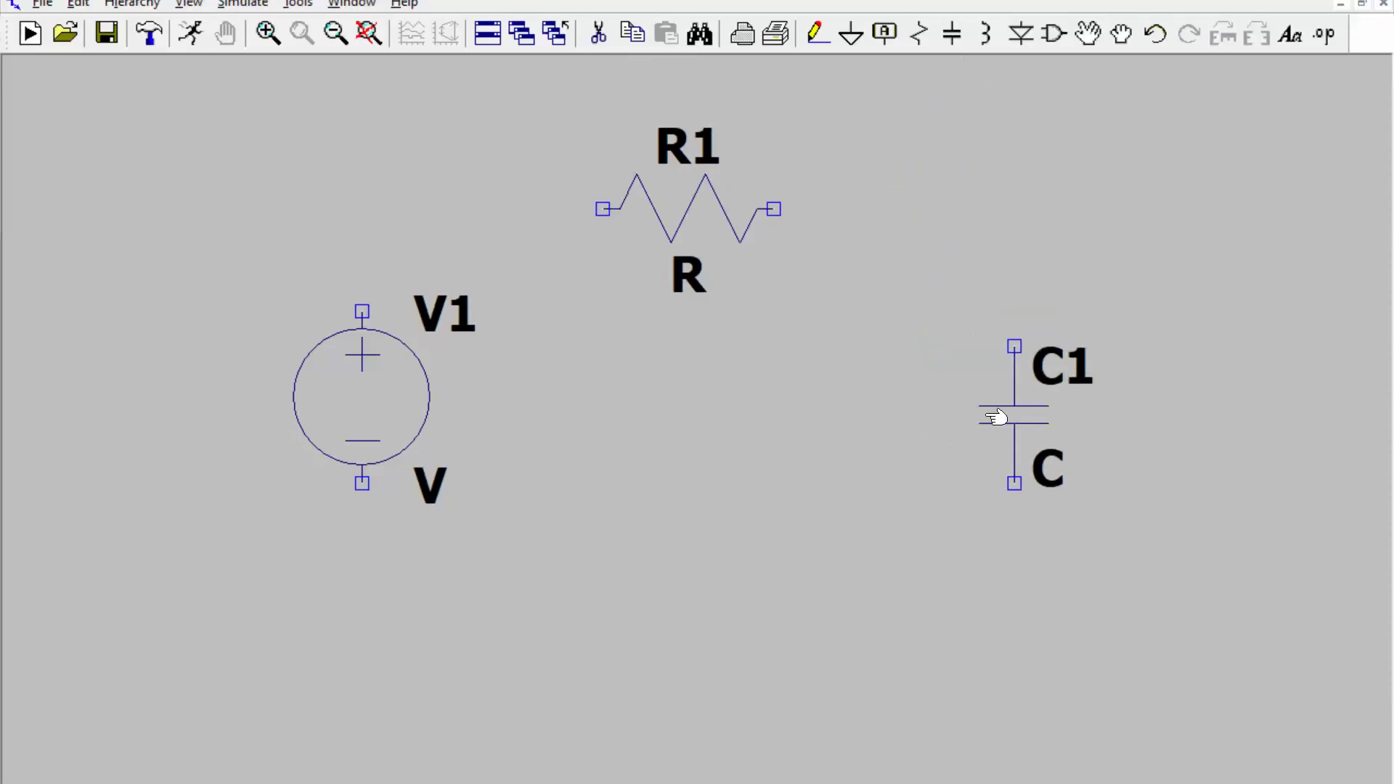
- Set capacitor C1's value to 8u and resistor R1's value to 10
right_click(1045, 472)
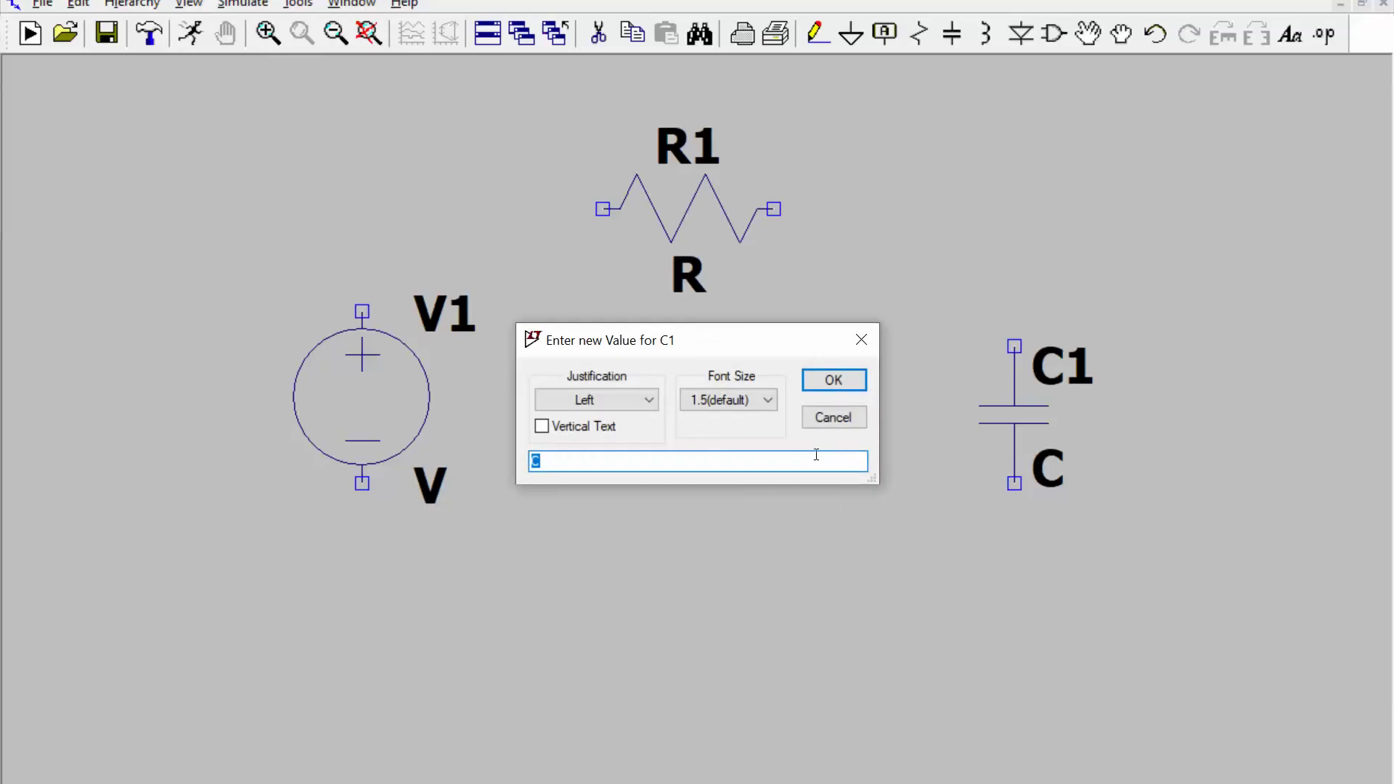
text(8u)
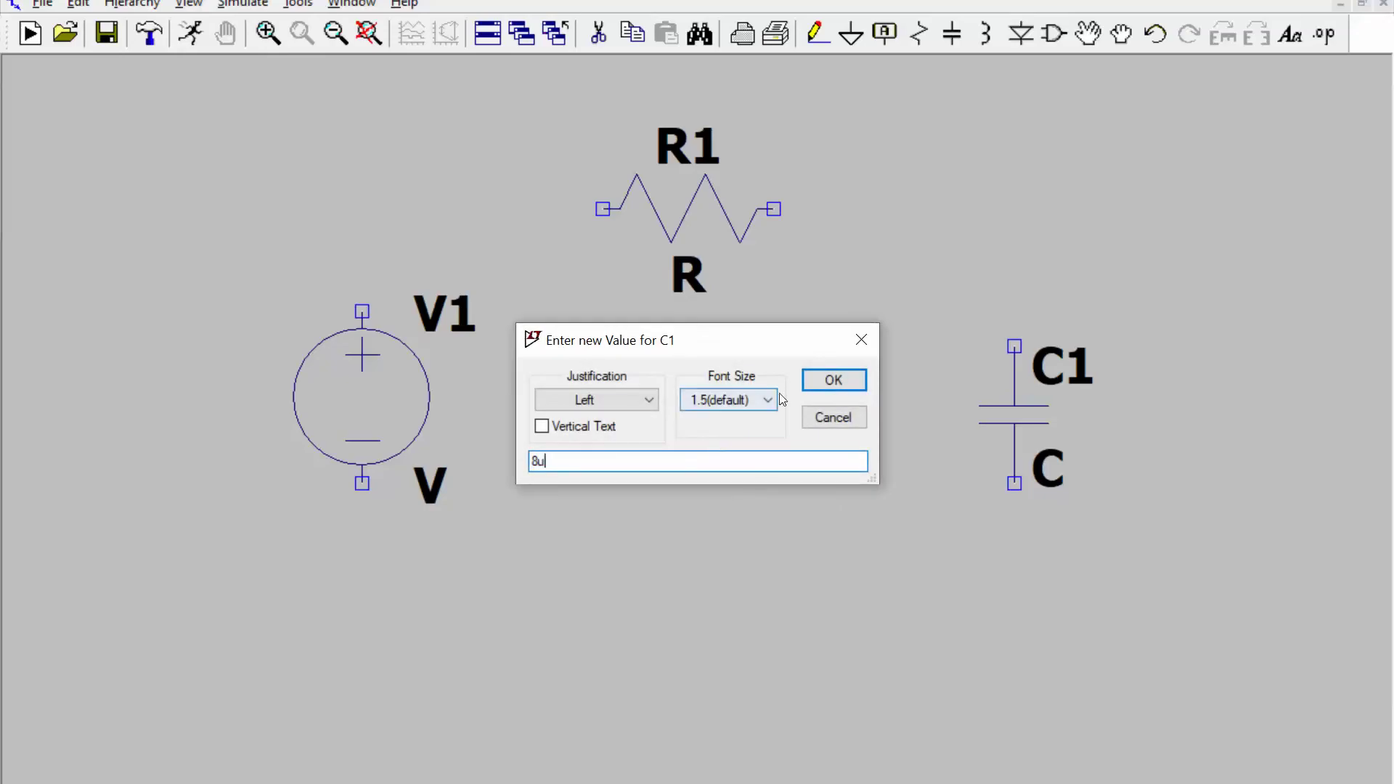
click(834, 381)
right_click(691, 288)
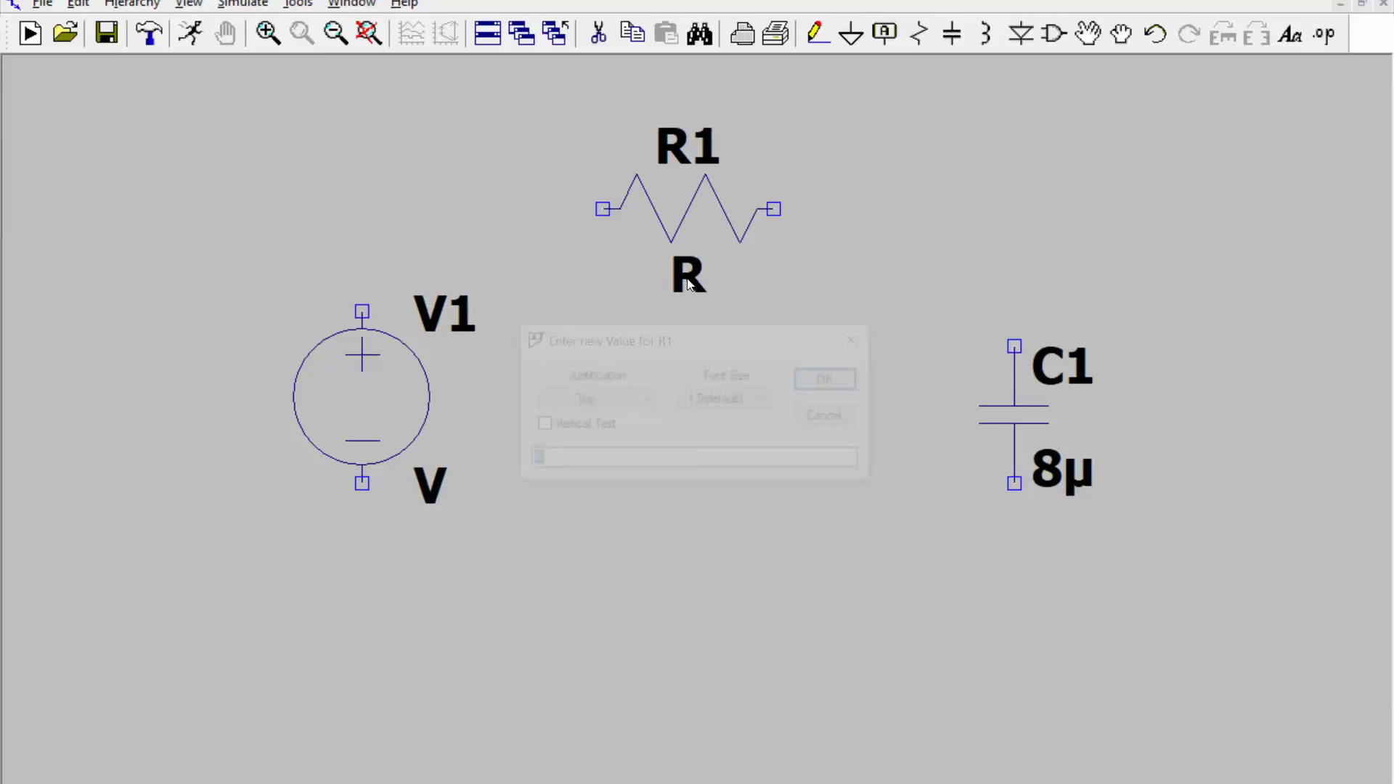
text(10)
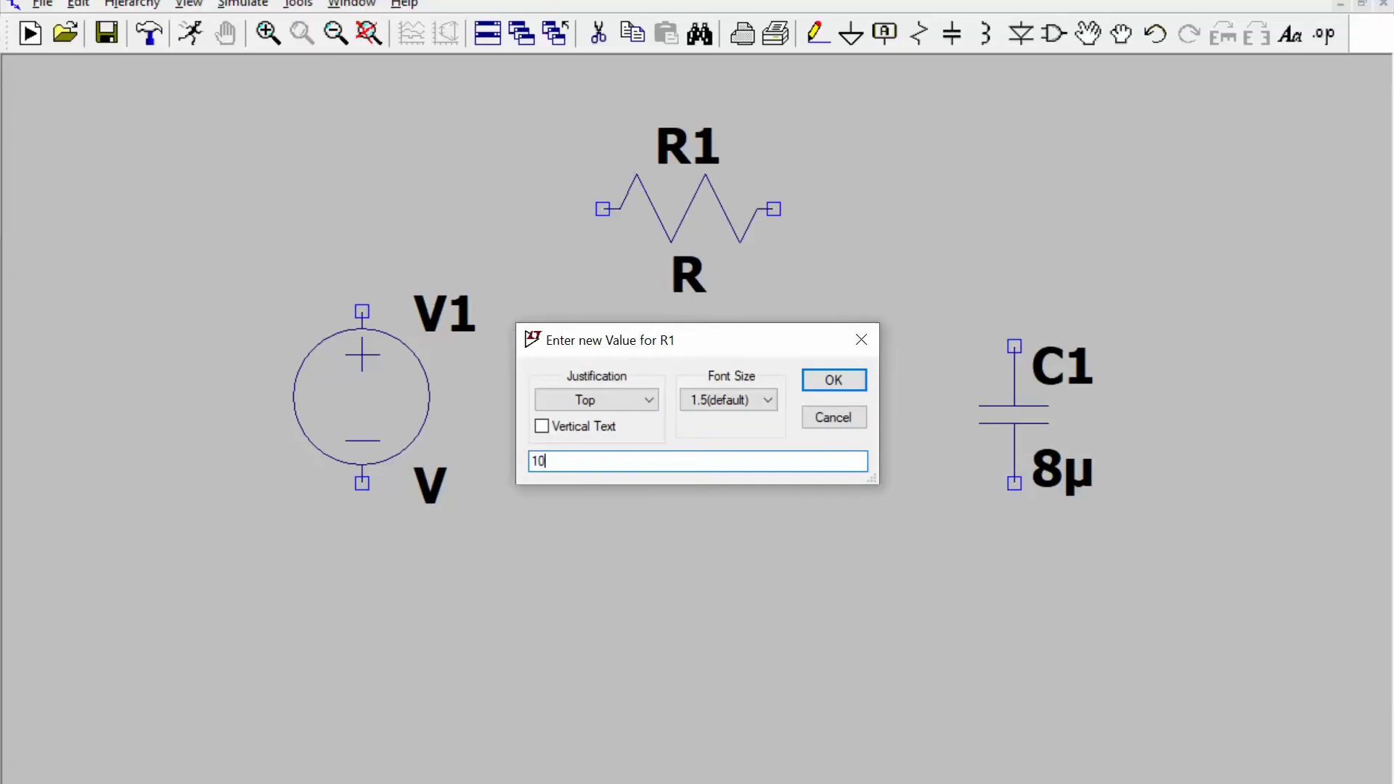
key(Return)
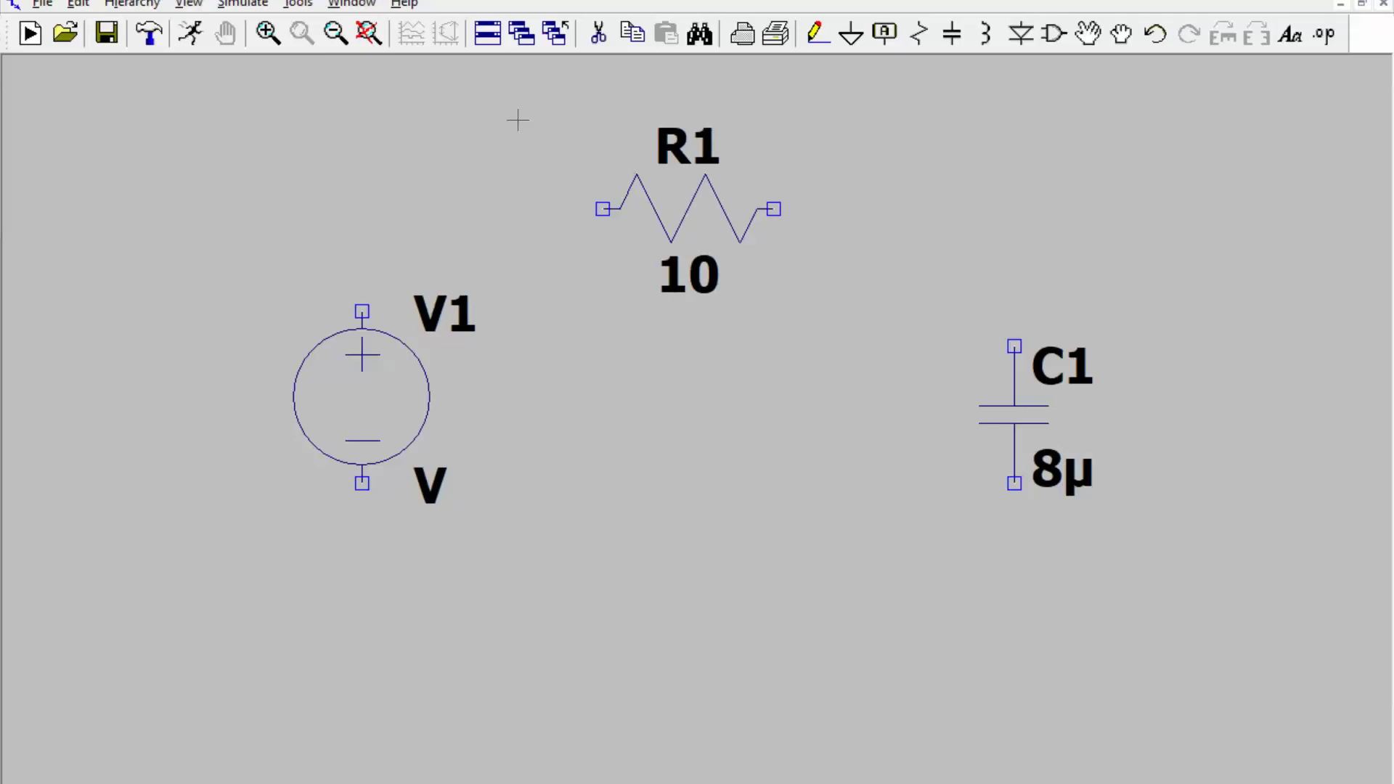
- Wire V1 to R1, R1 to C1's top, and C1's bottom back to V1
click(809, 40)
click(362, 310)
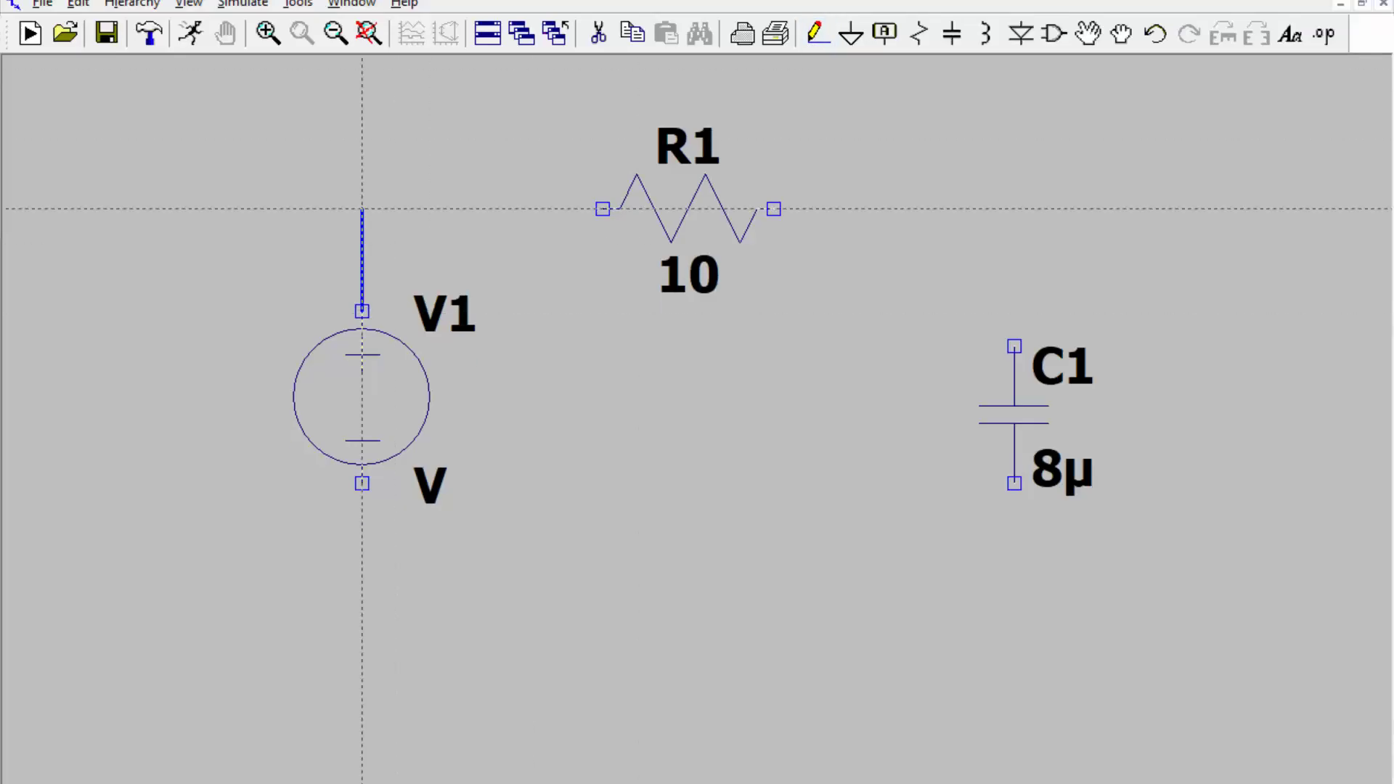
click(362, 208)
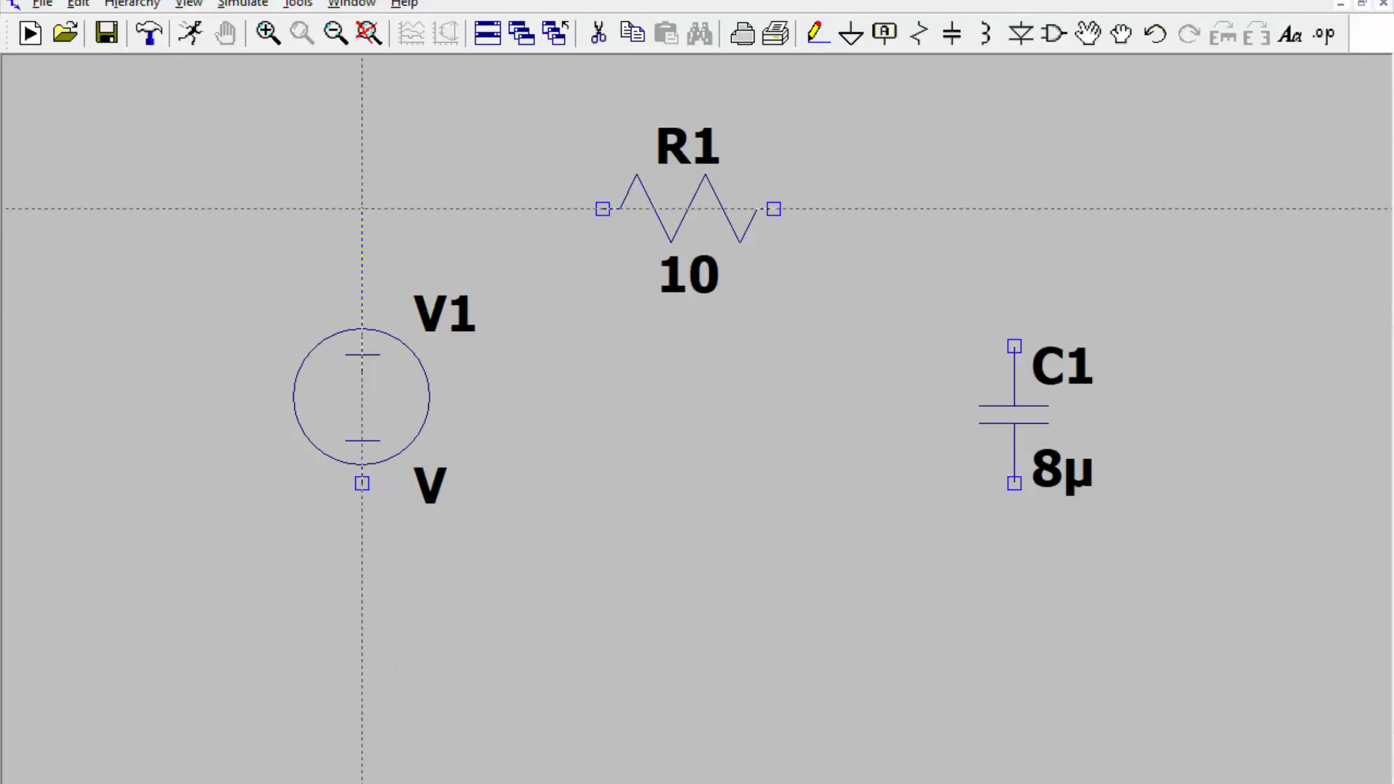
click(602, 209)
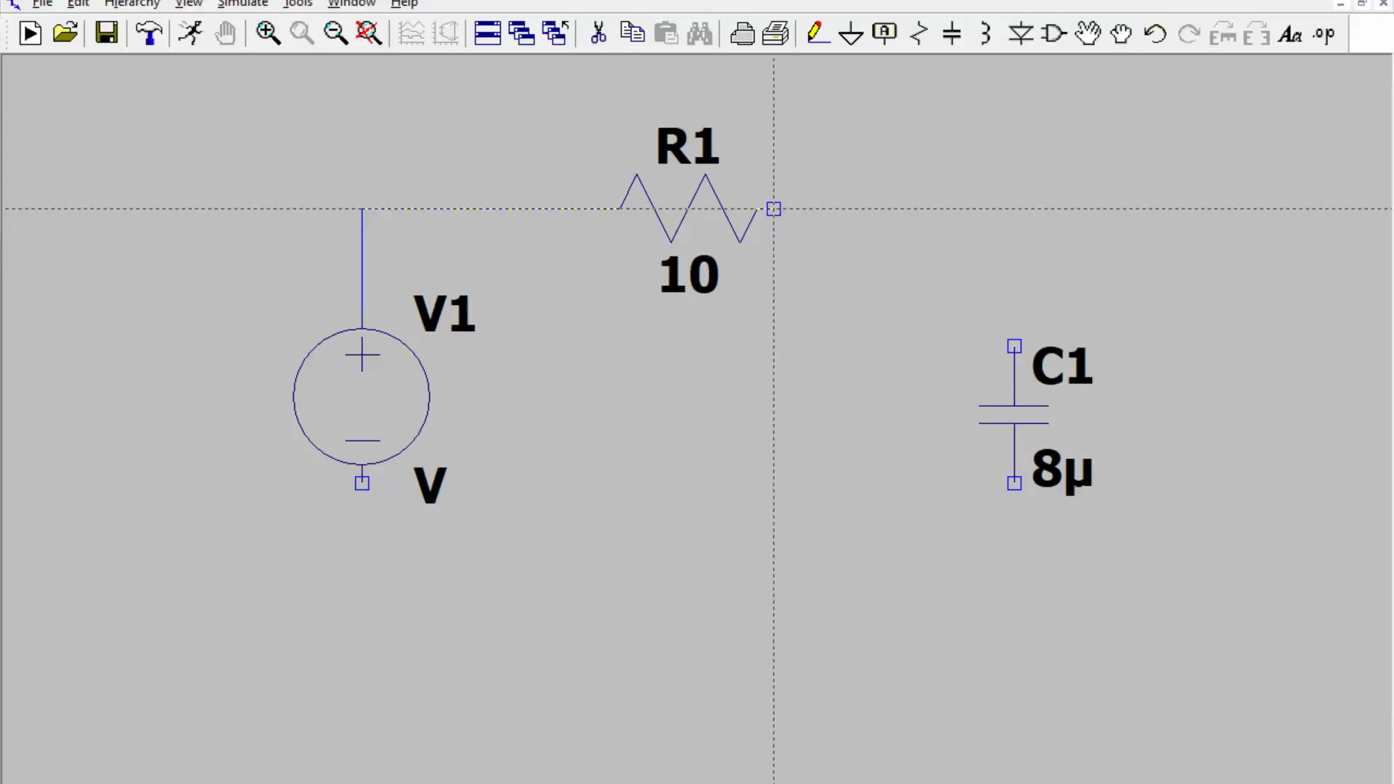
click(774, 209)
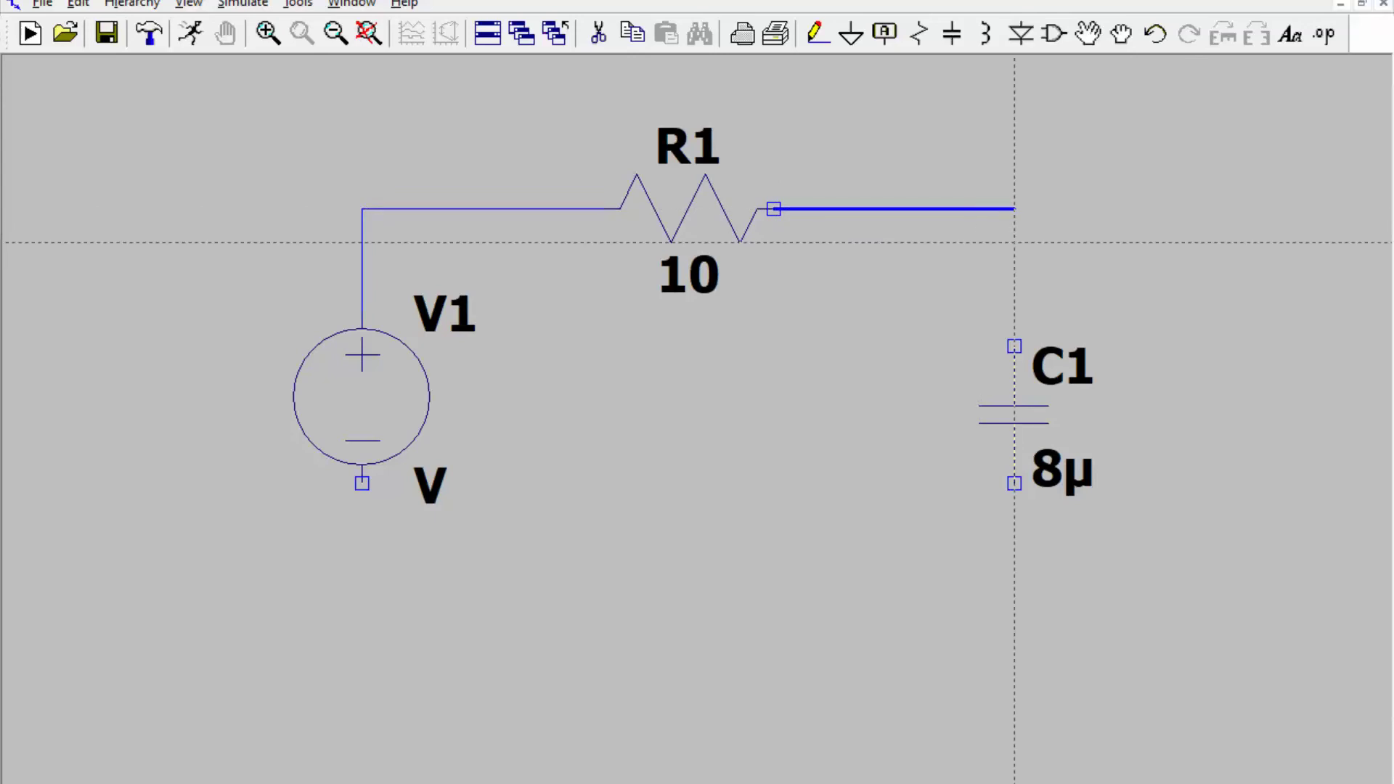
click(1015, 243)
click(1015, 346)
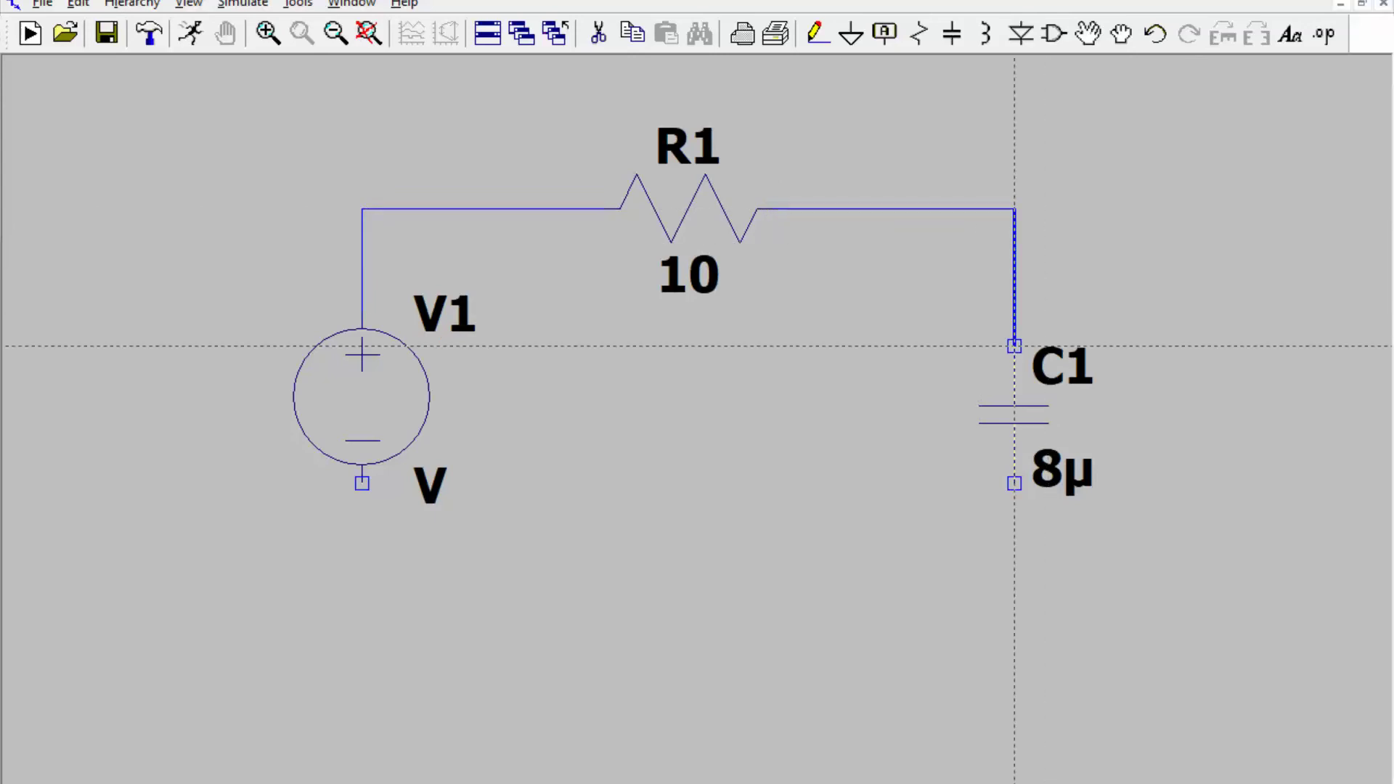
click(1014, 483)
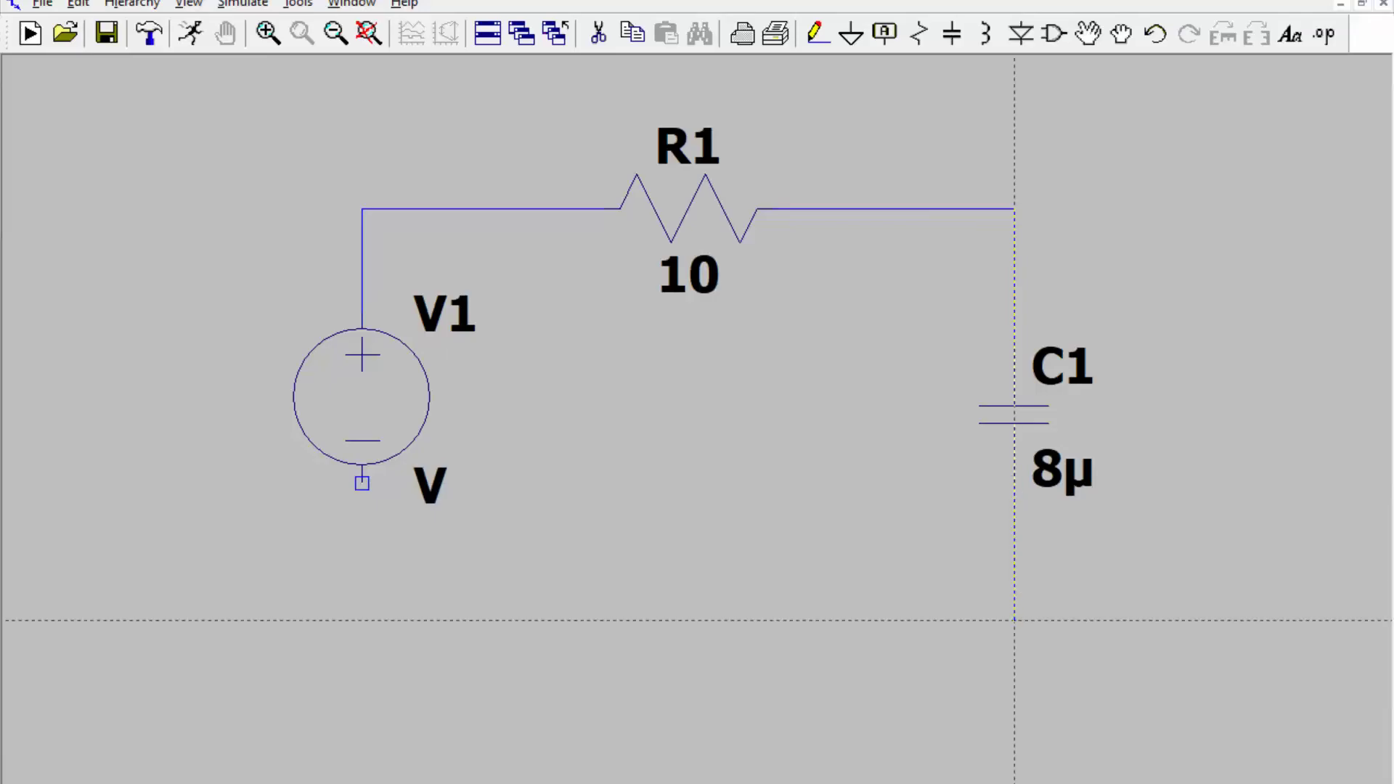
click(1015, 621)
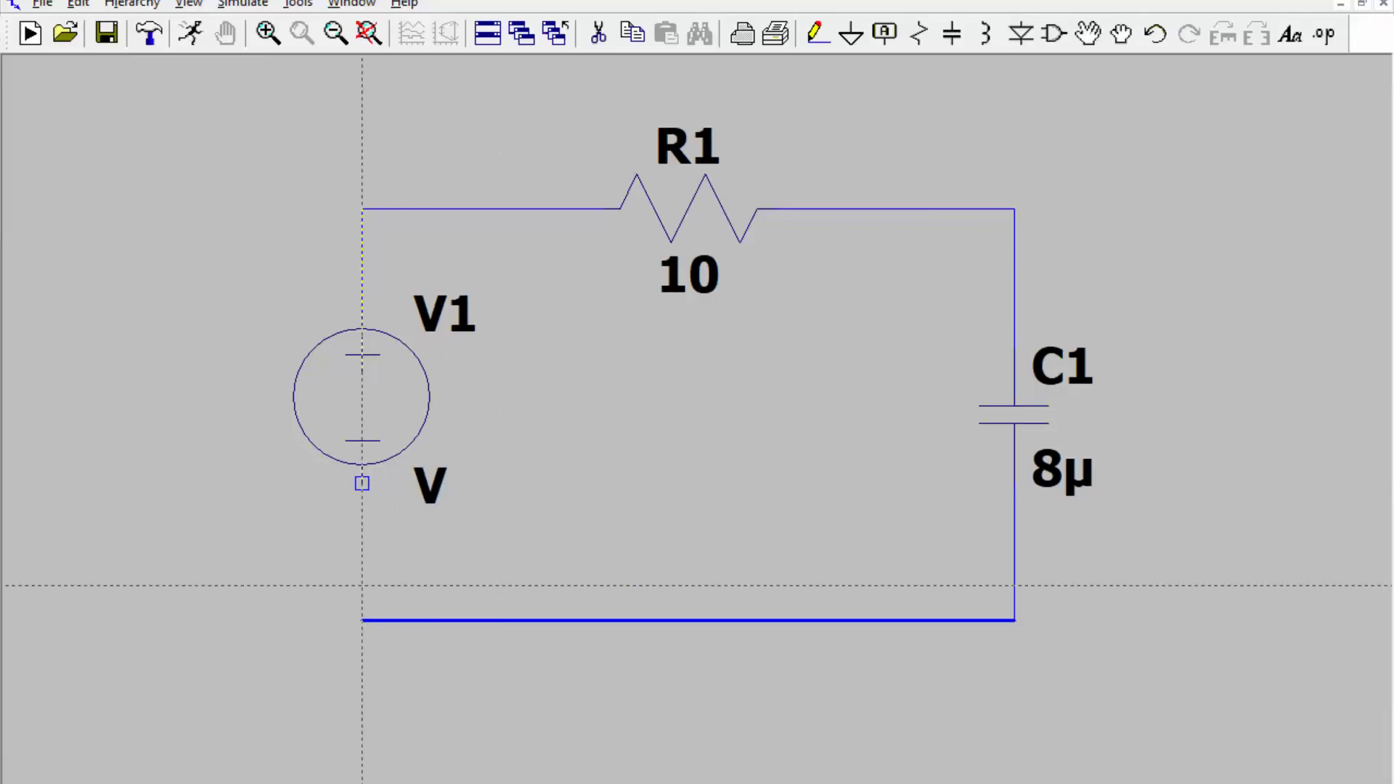
click(363, 621)
click(363, 483)
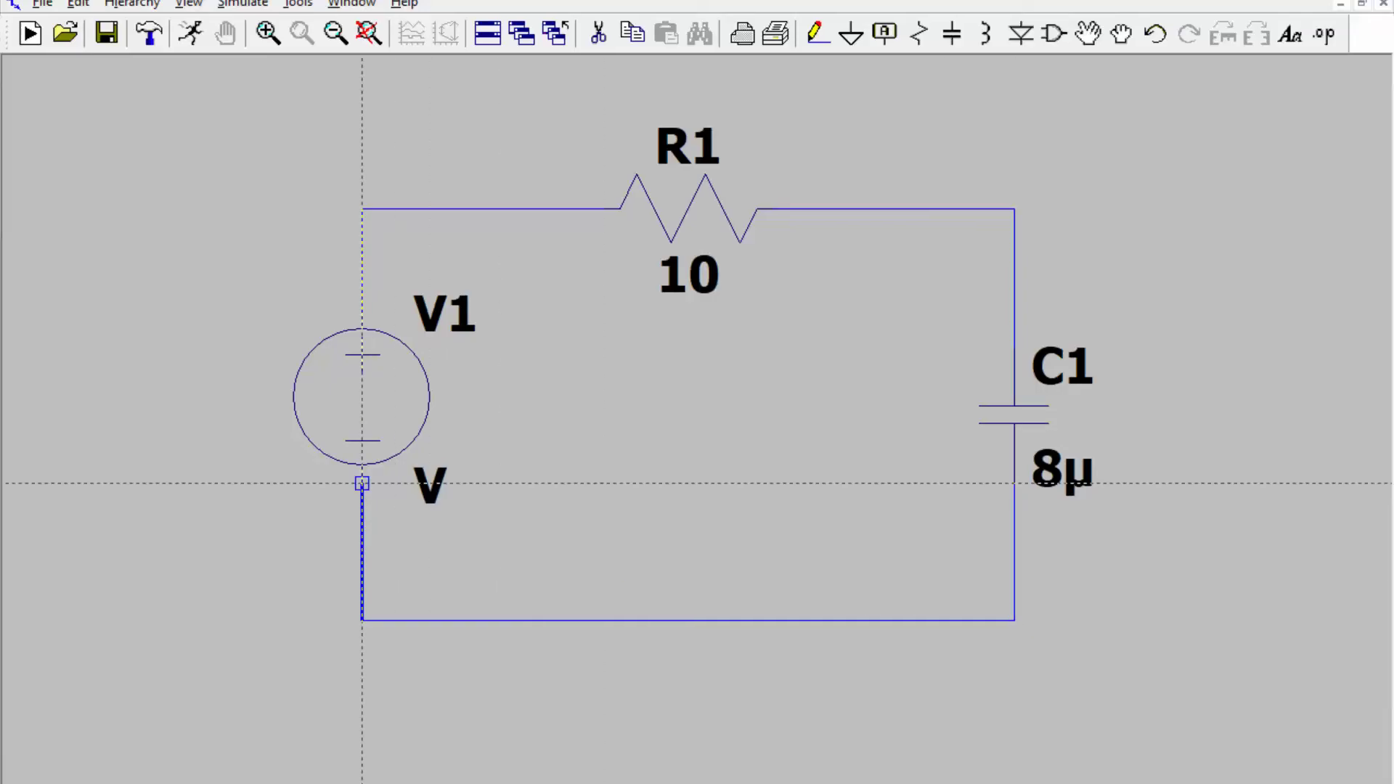
click(363, 482)
- Give V1 an AC amplitude of 1 in its advanced source settings
drag(362, 448, 610, 448)
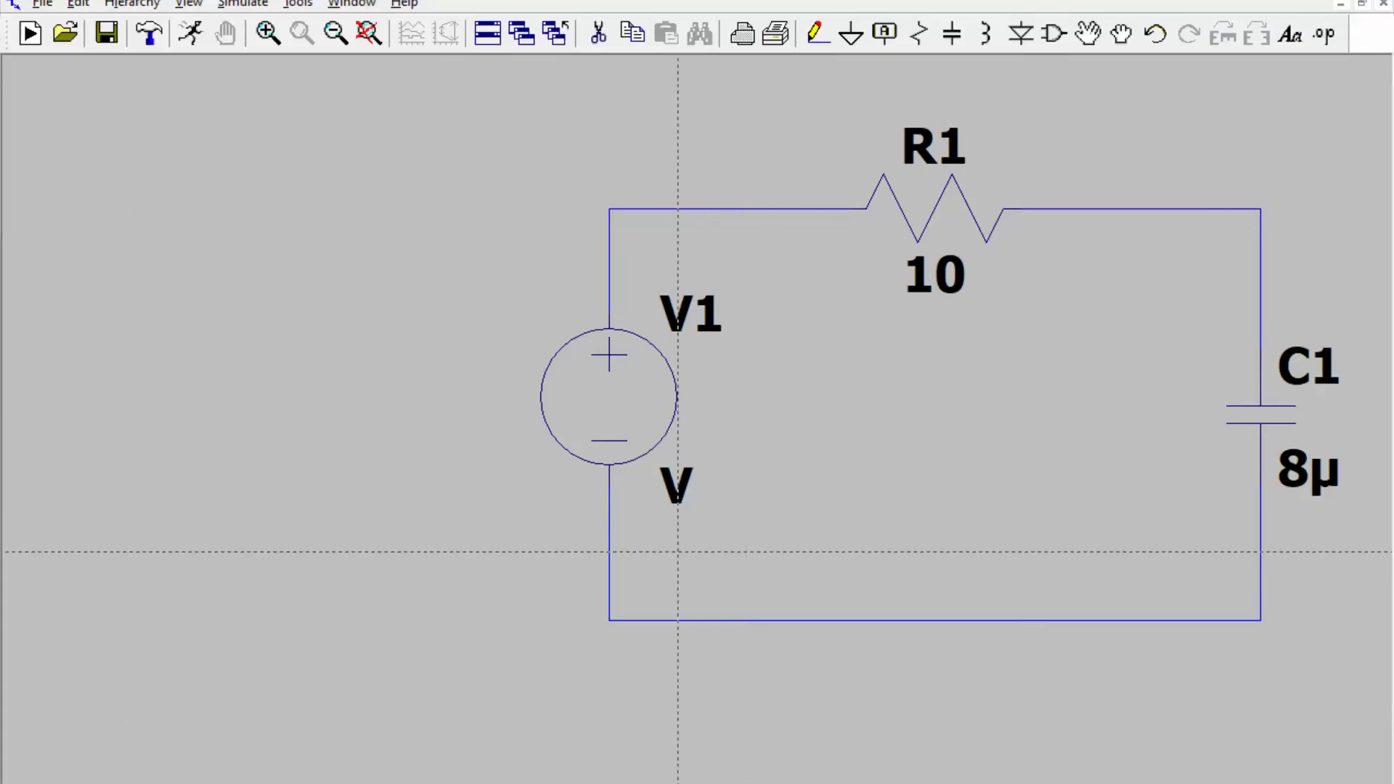
key(Escape)
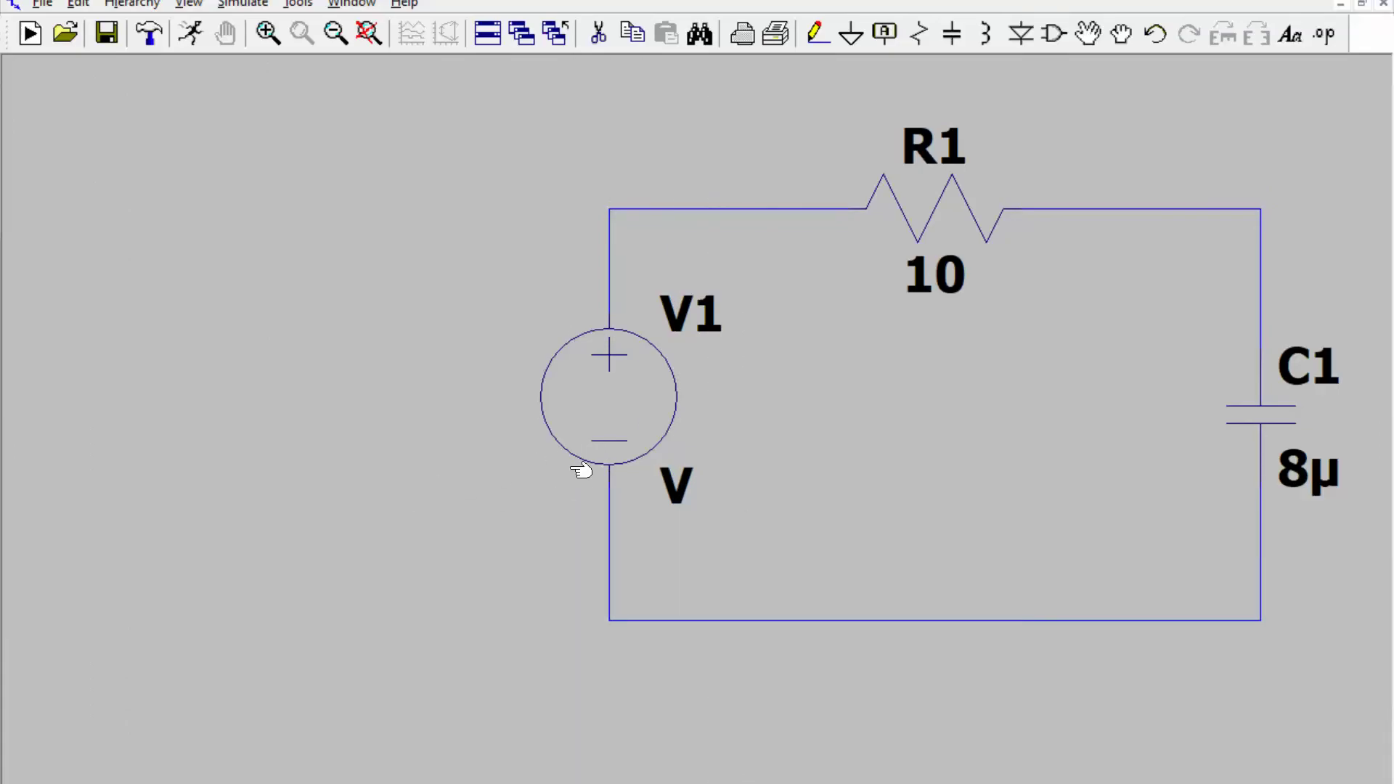
right_click(611, 419)
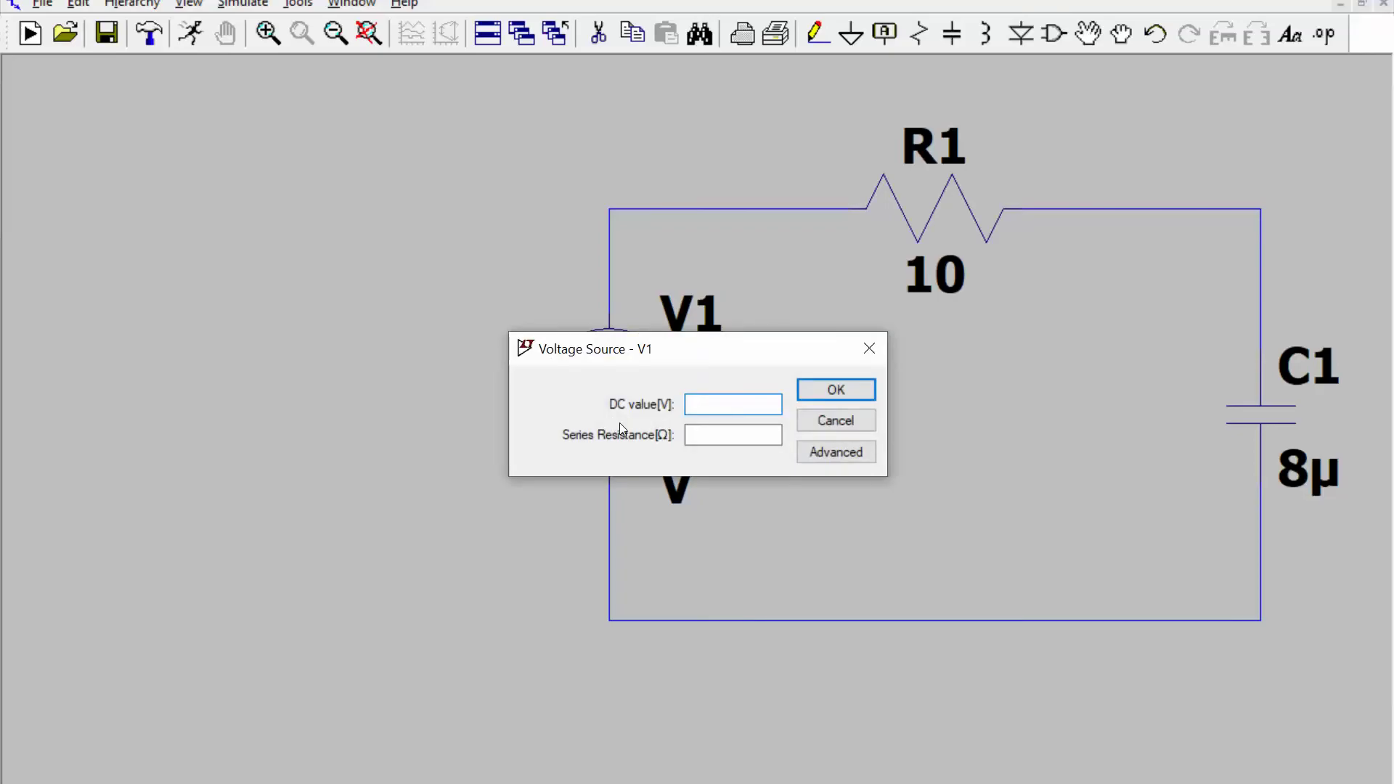
click(835, 455)
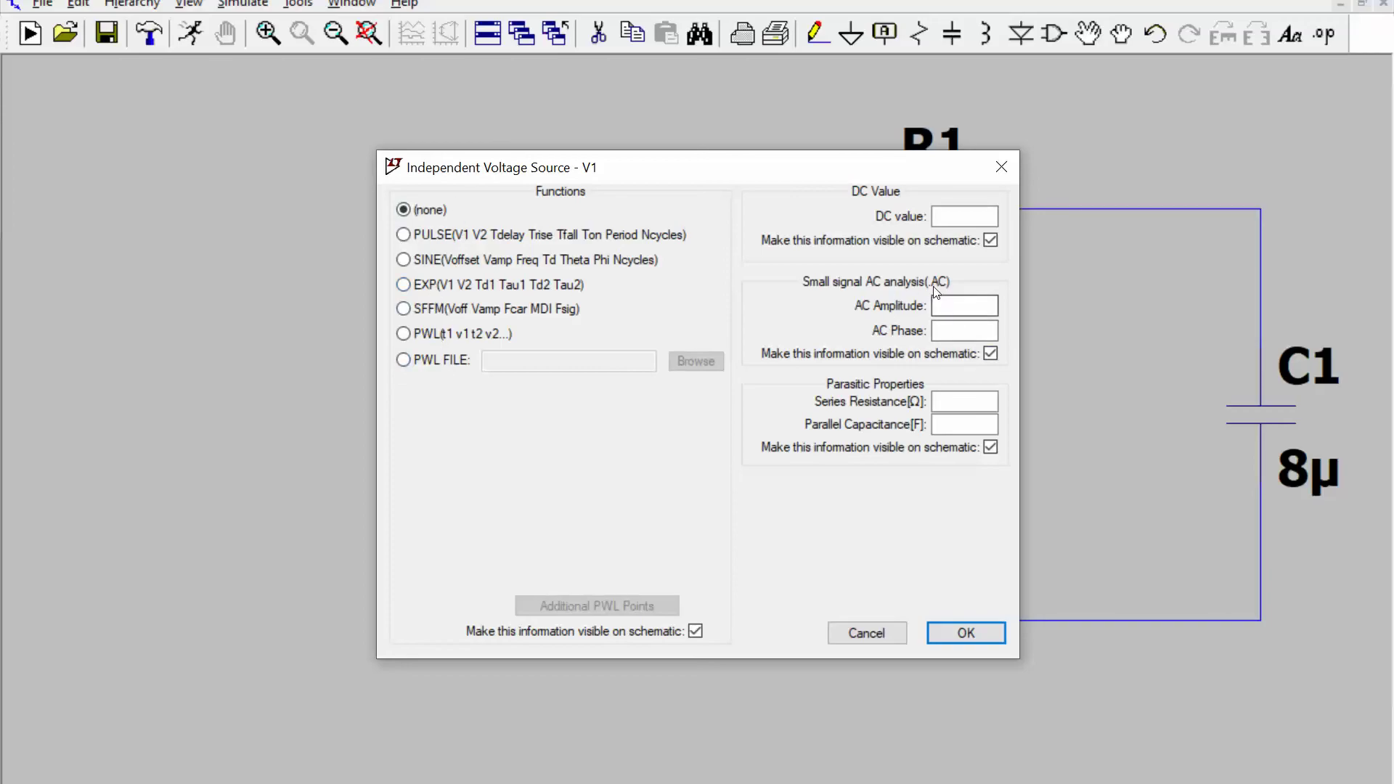
click(965, 305)
click(965, 332)
click(966, 308)
text(1)
click(966, 634)
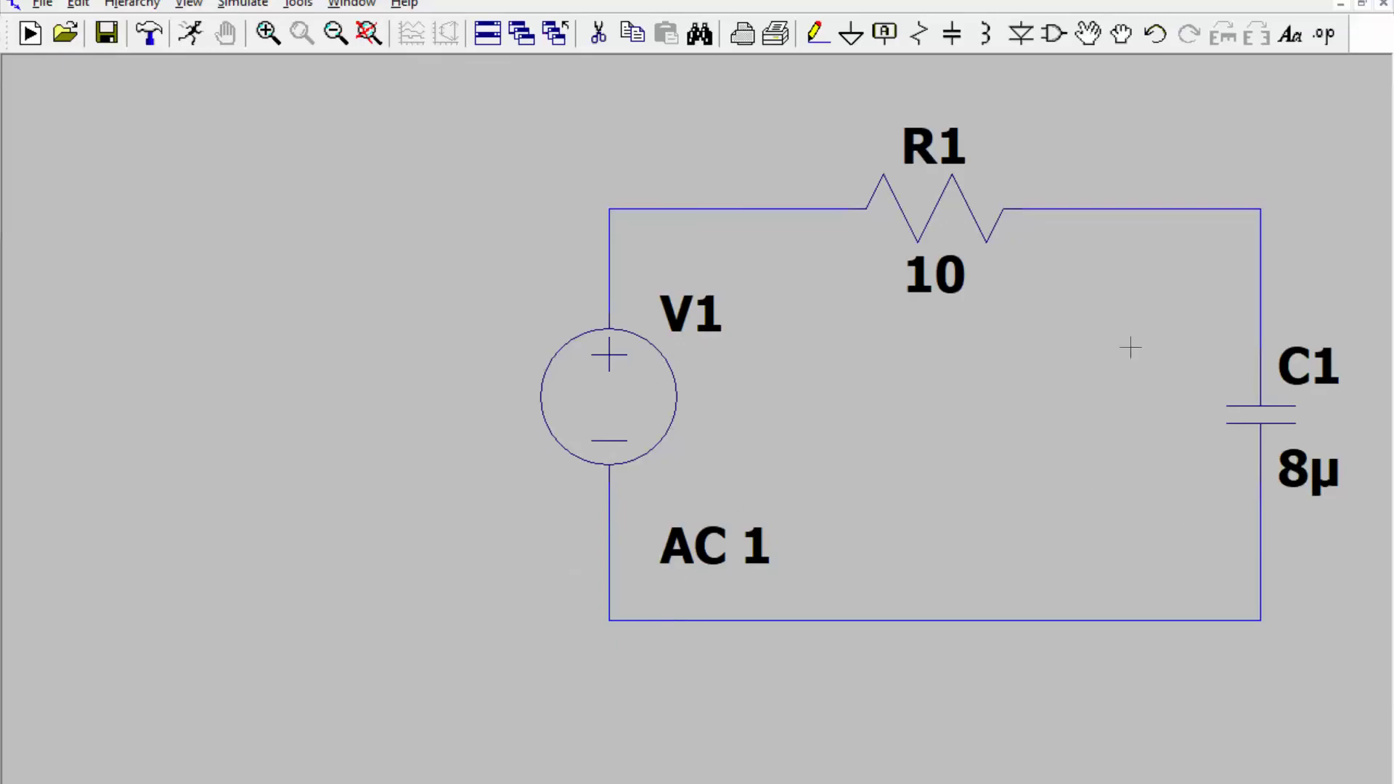
- Place a ground below C1 and wire it to the bottom wire, then reframe the circuit
click(851, 34)
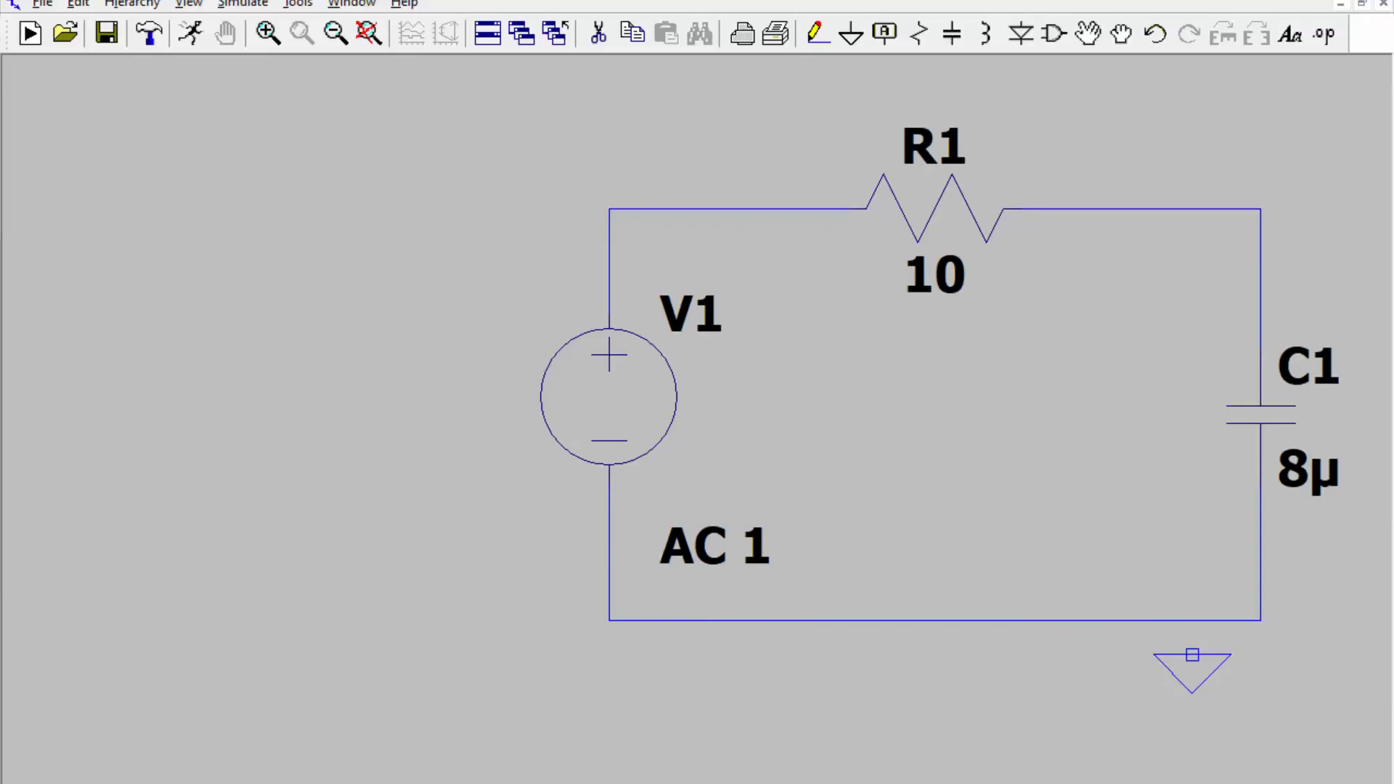
click(1192, 655)
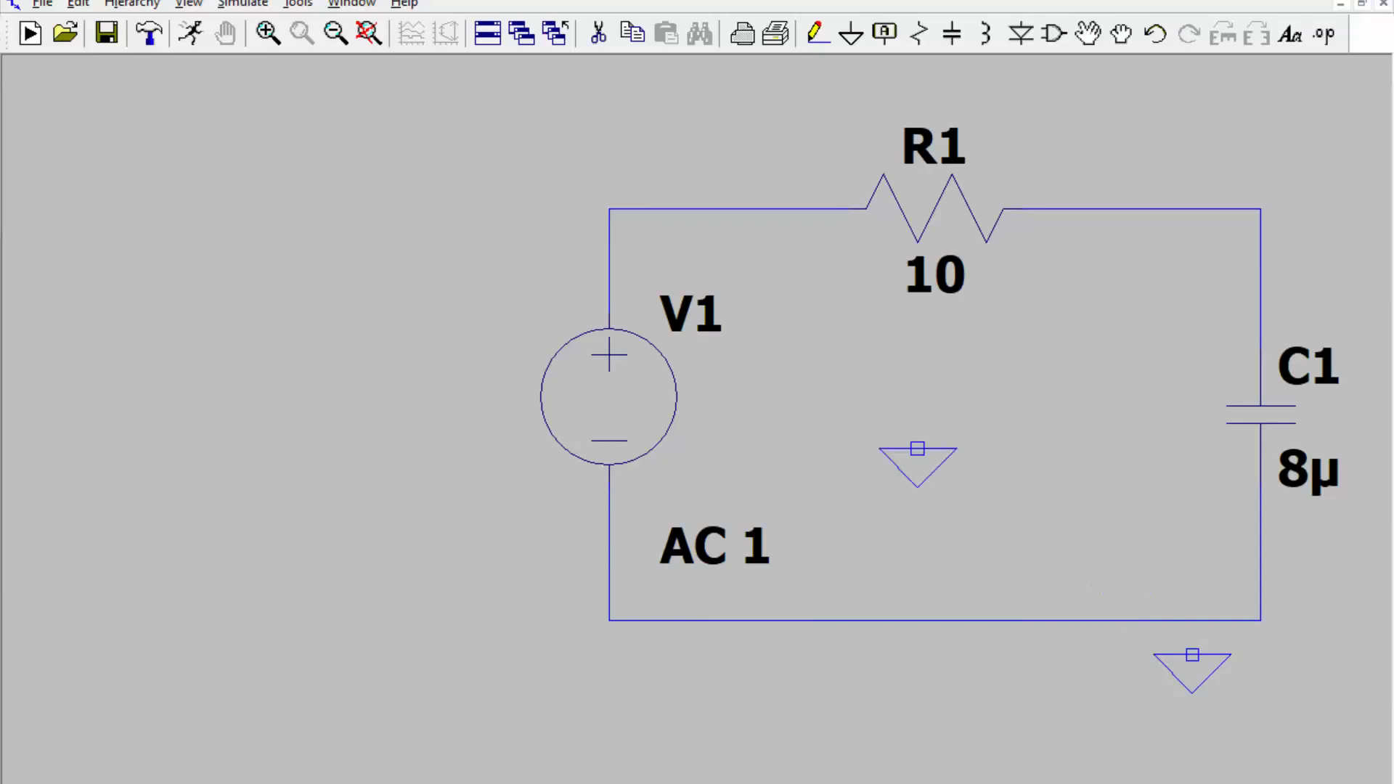
click(817, 42)
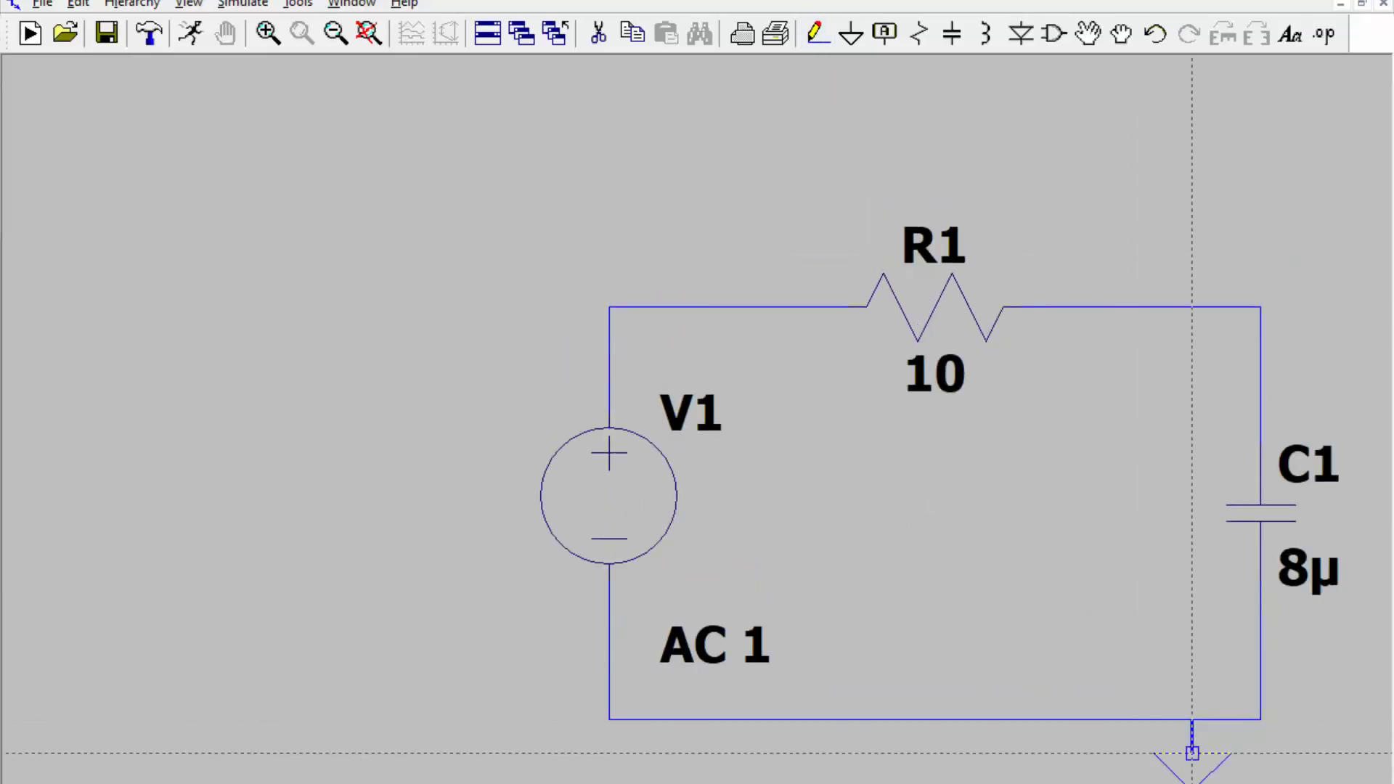
click(1192, 719)
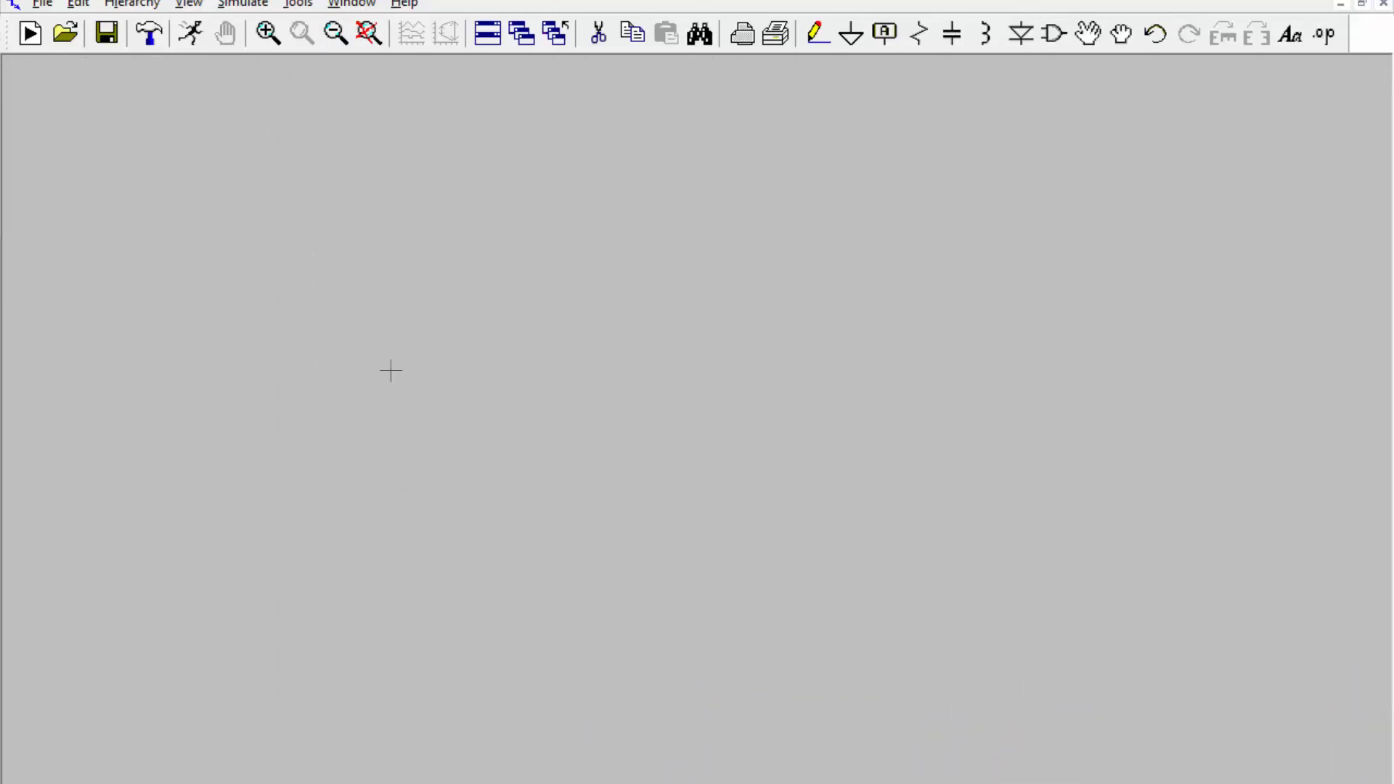
click(335, 34)
click(336, 34)
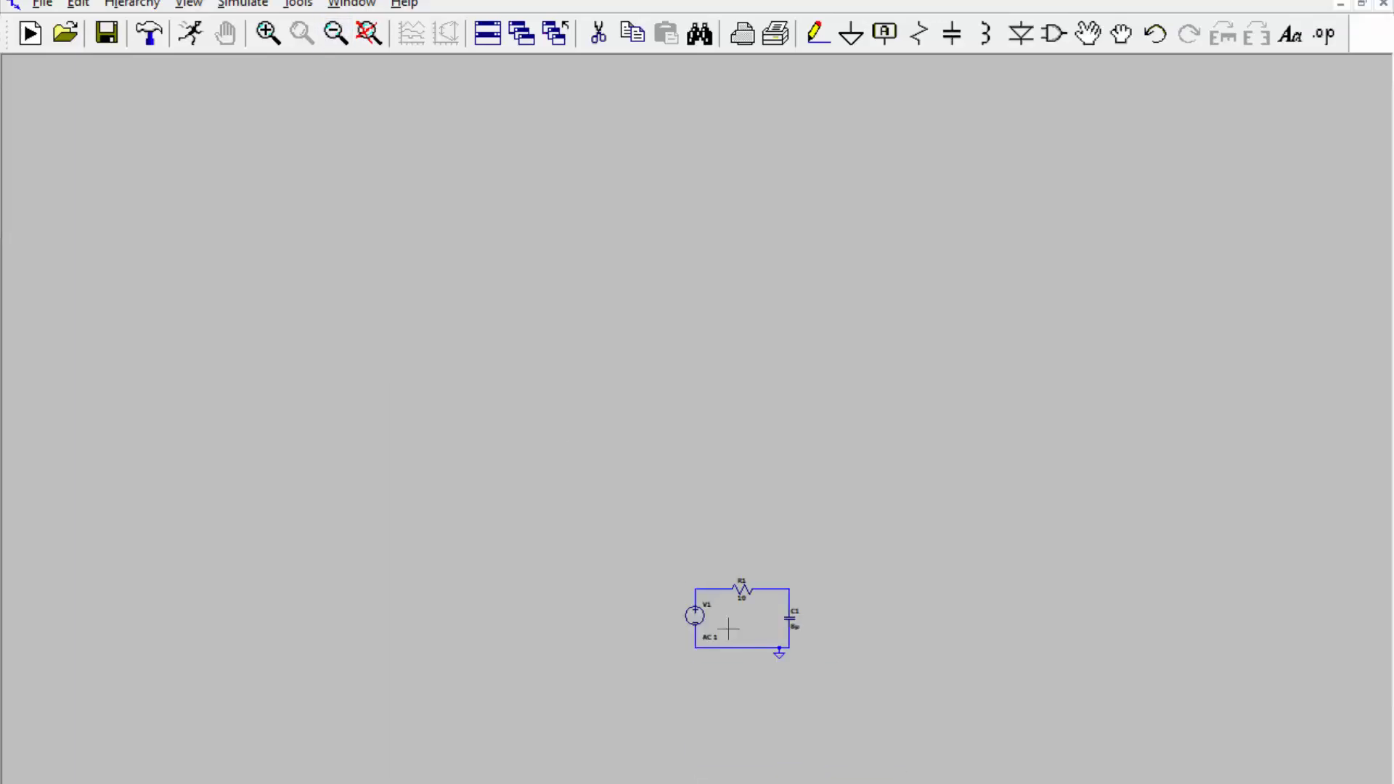
drag(728, 629, 600, 342)
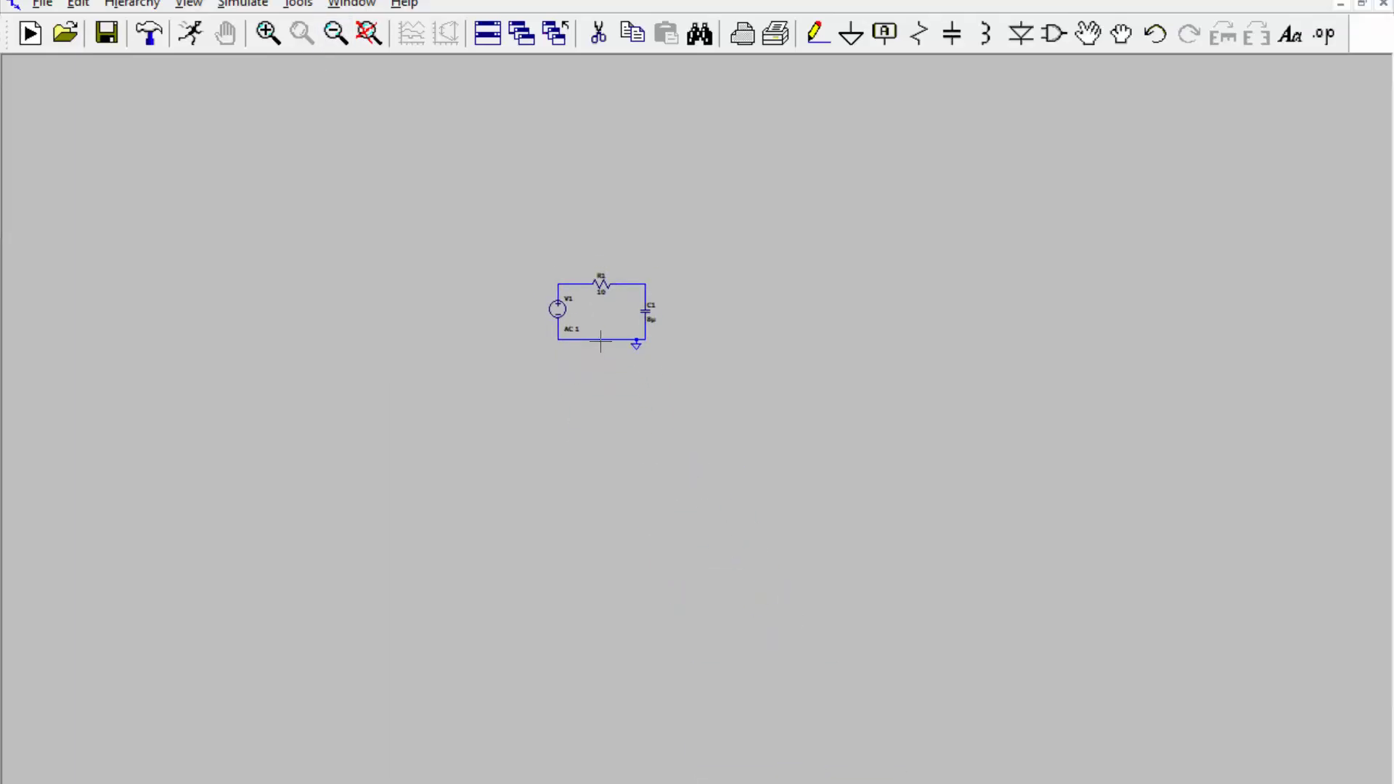
scroll(601, 341, up, 5)
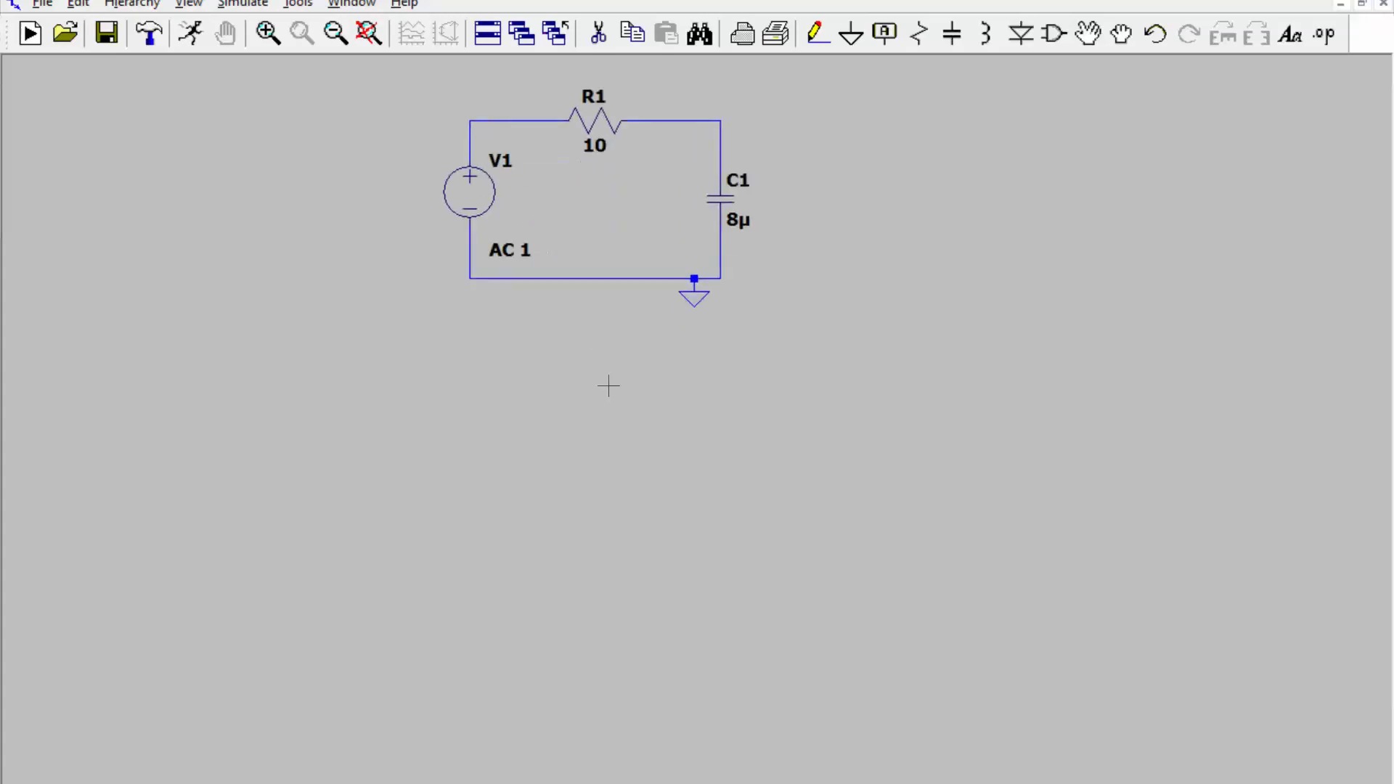
scroll(609, 385, up, 1)
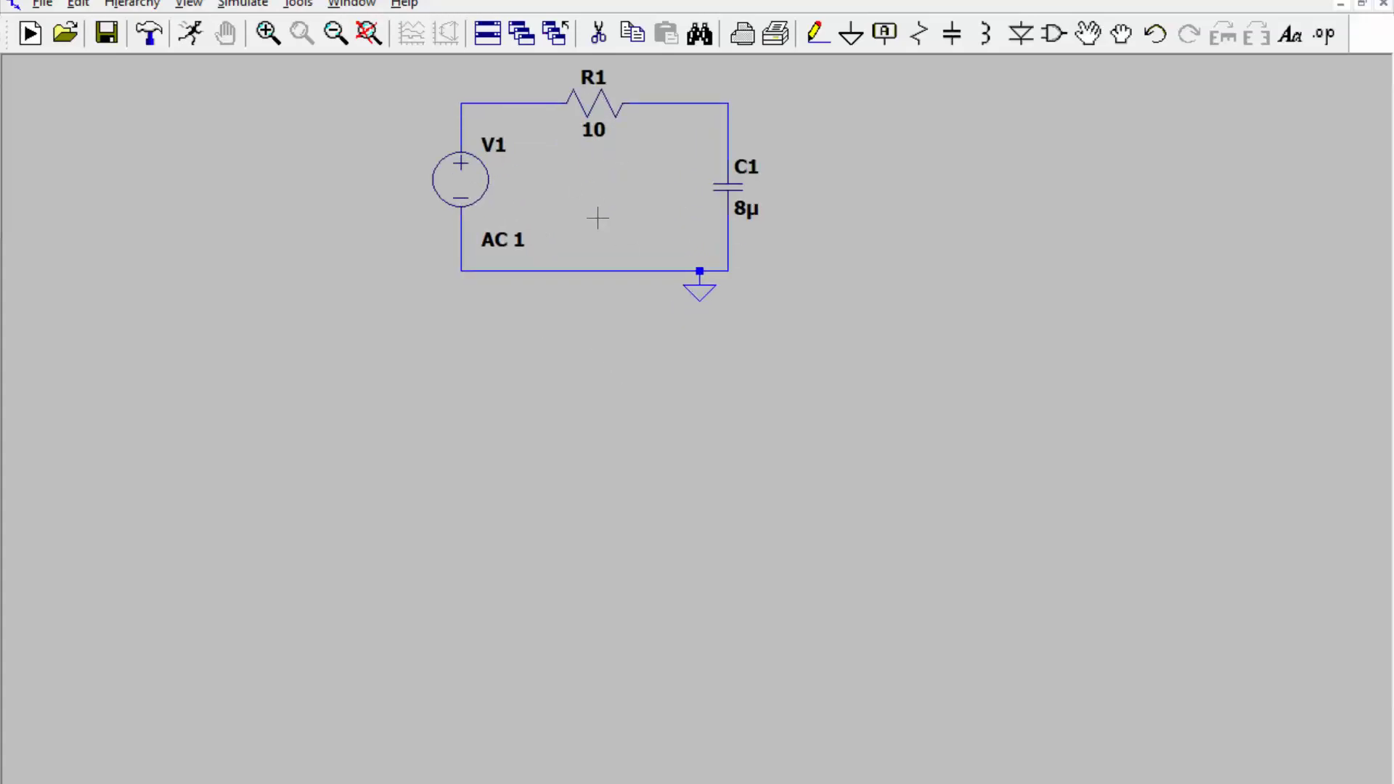
- Run an AC analysis: decade sweep, 100 points per decade, 100 Hz to 100k
click(191, 33)
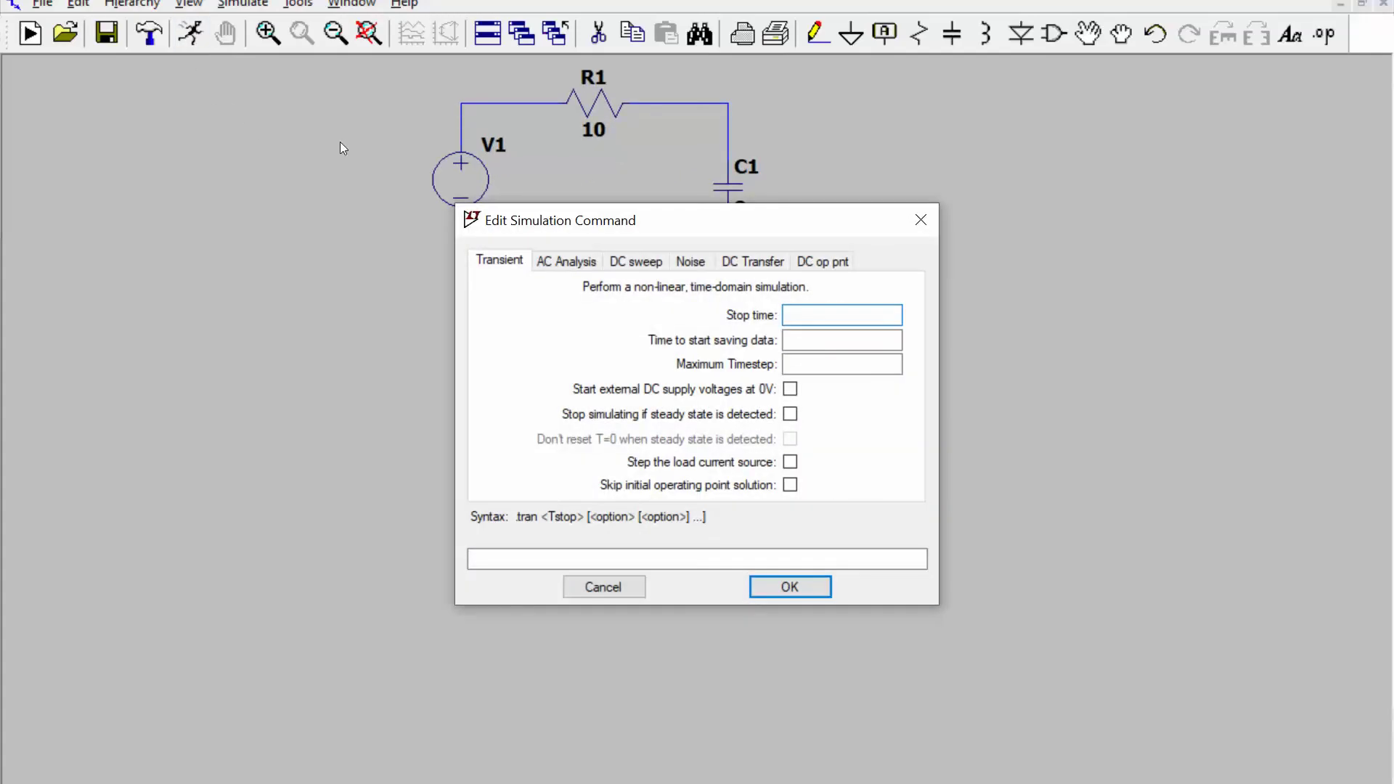
click(584, 262)
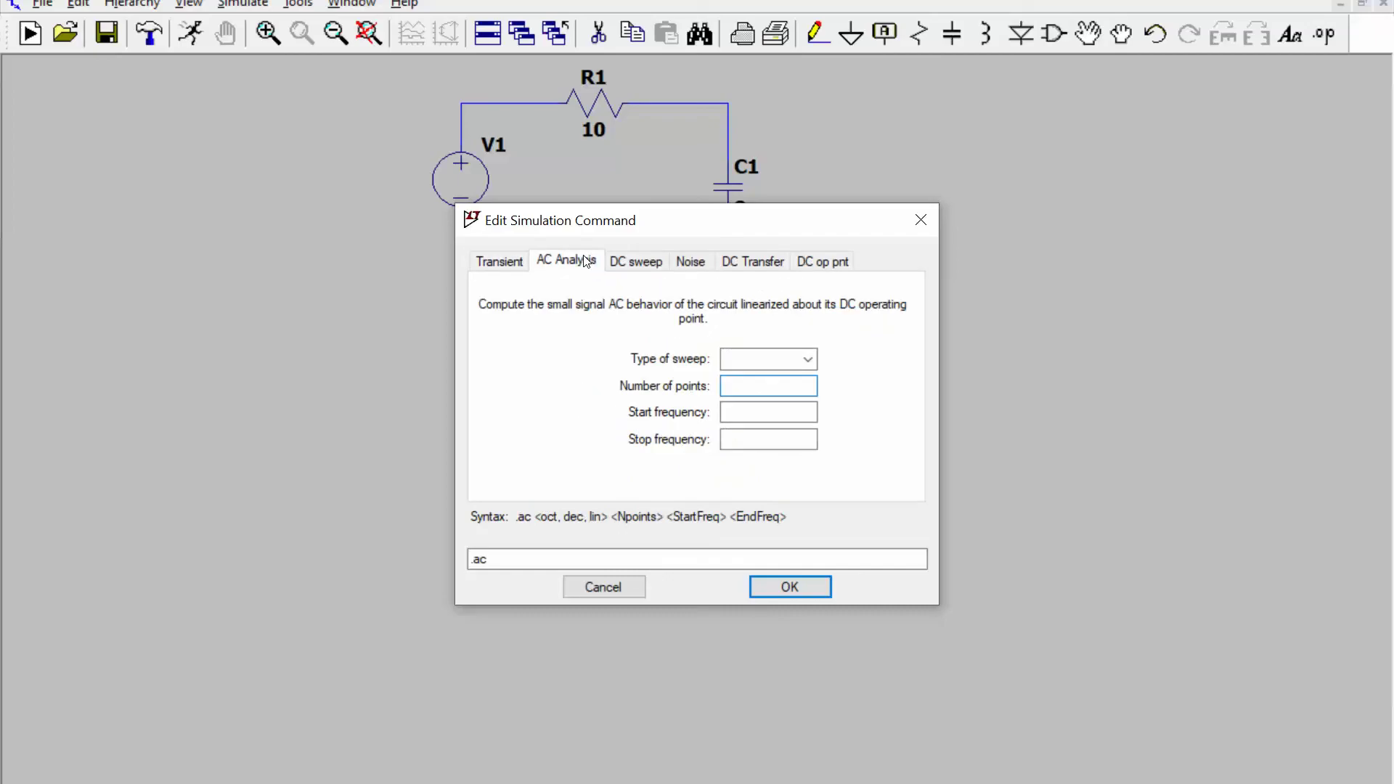
click(809, 359)
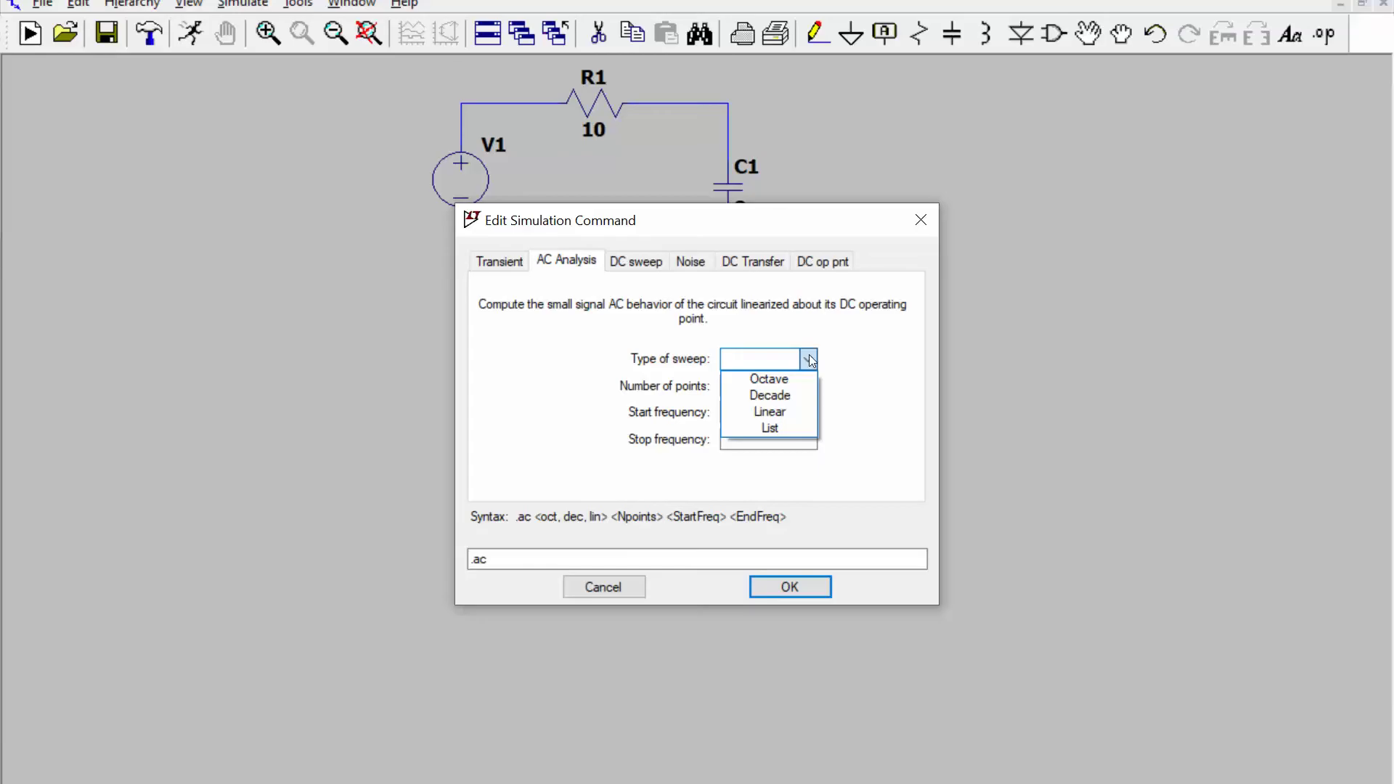
click(780, 395)
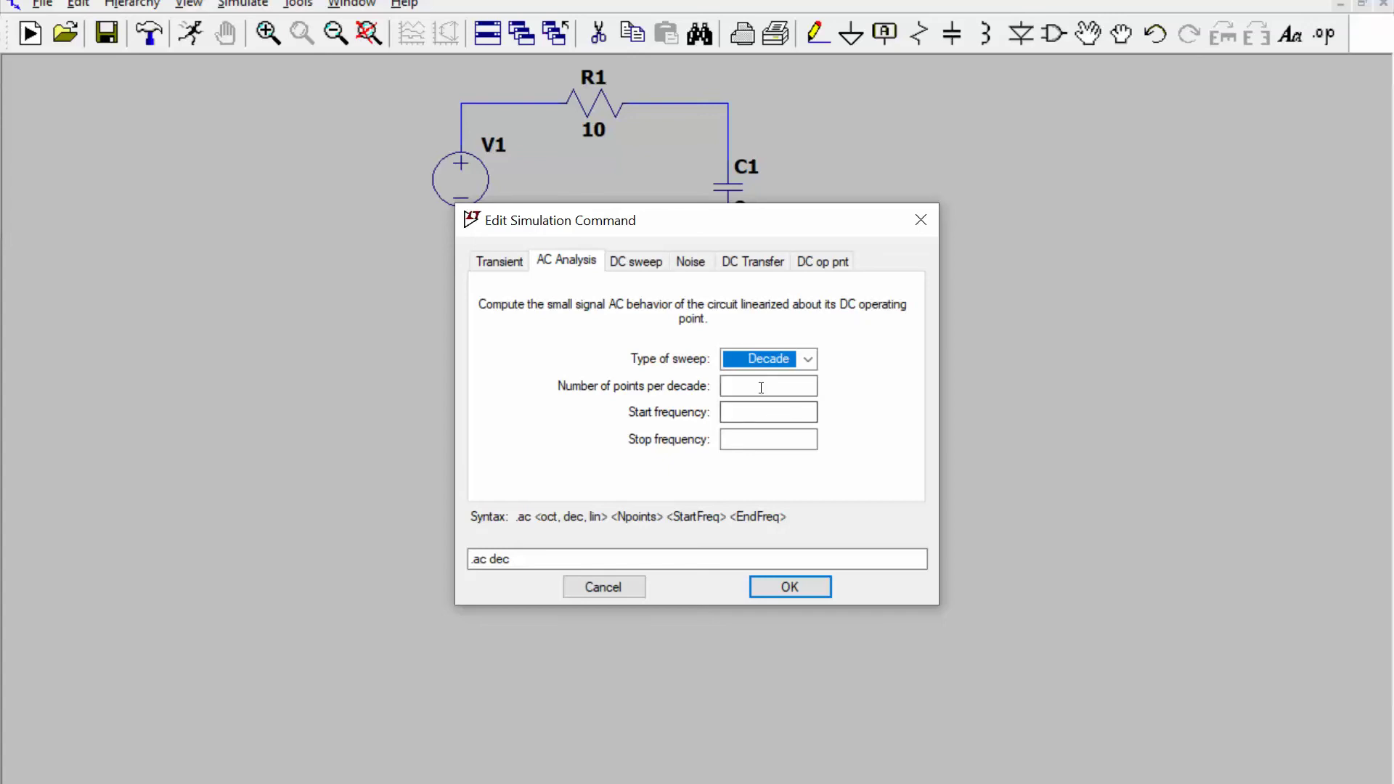
click(760, 387)
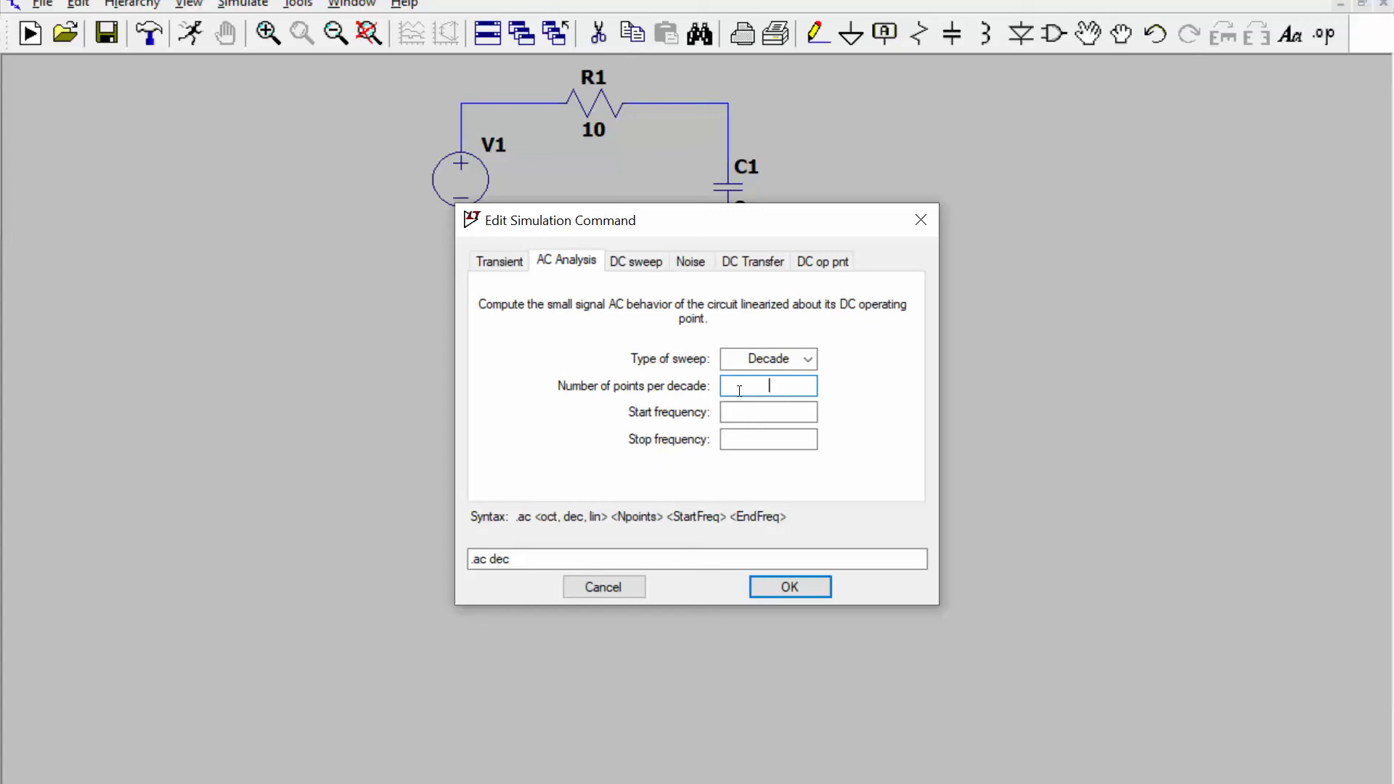
text(100)
click(764, 416)
text(100)
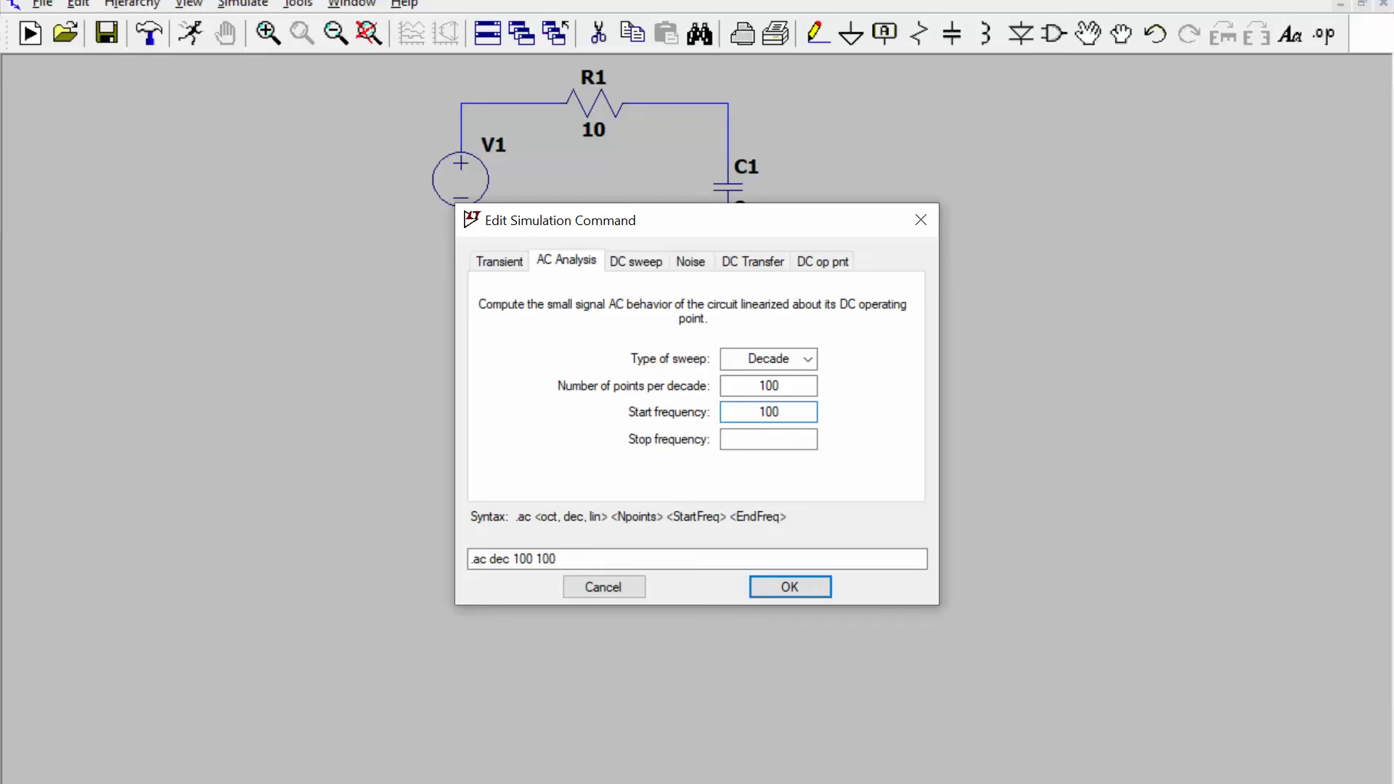
click(769, 439)
text(10)
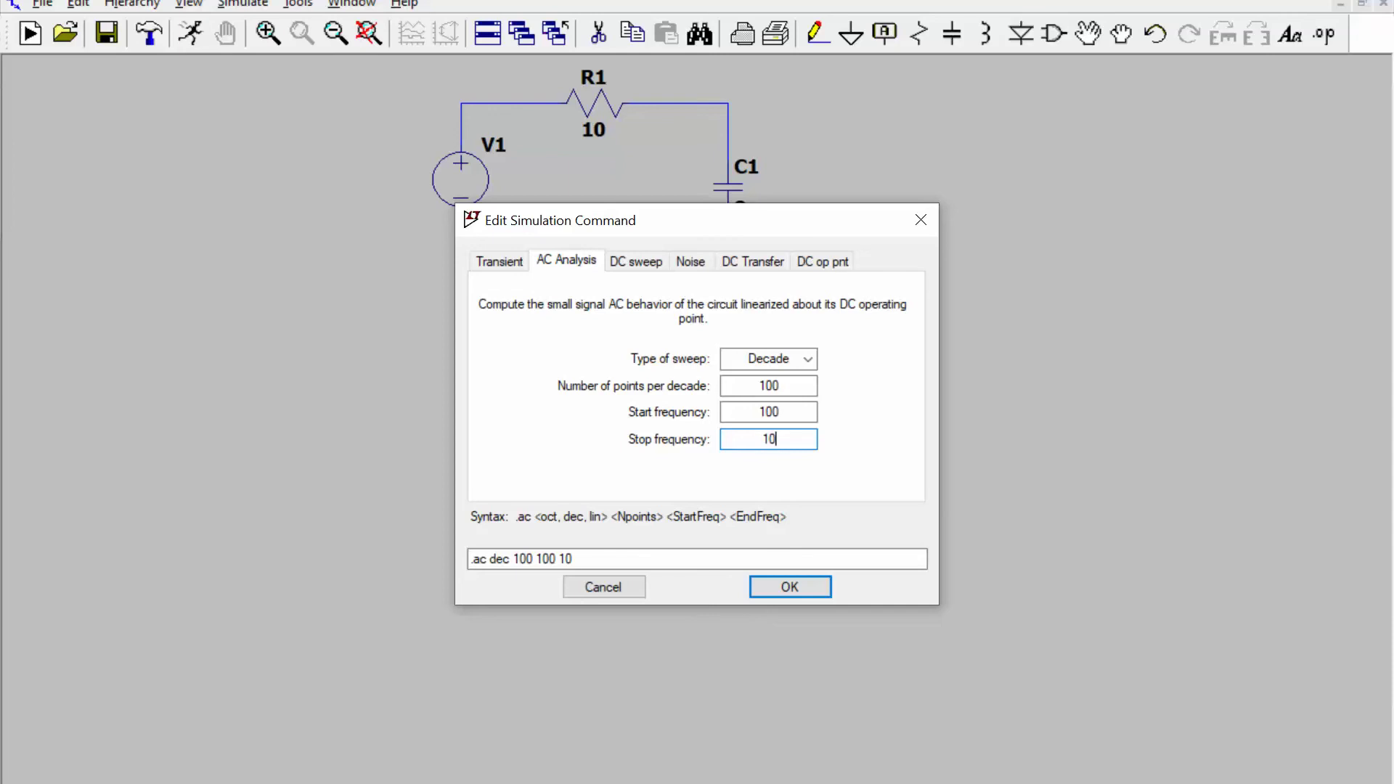
text(k)
key(BackSpace)
text(0k)
click(790, 588)
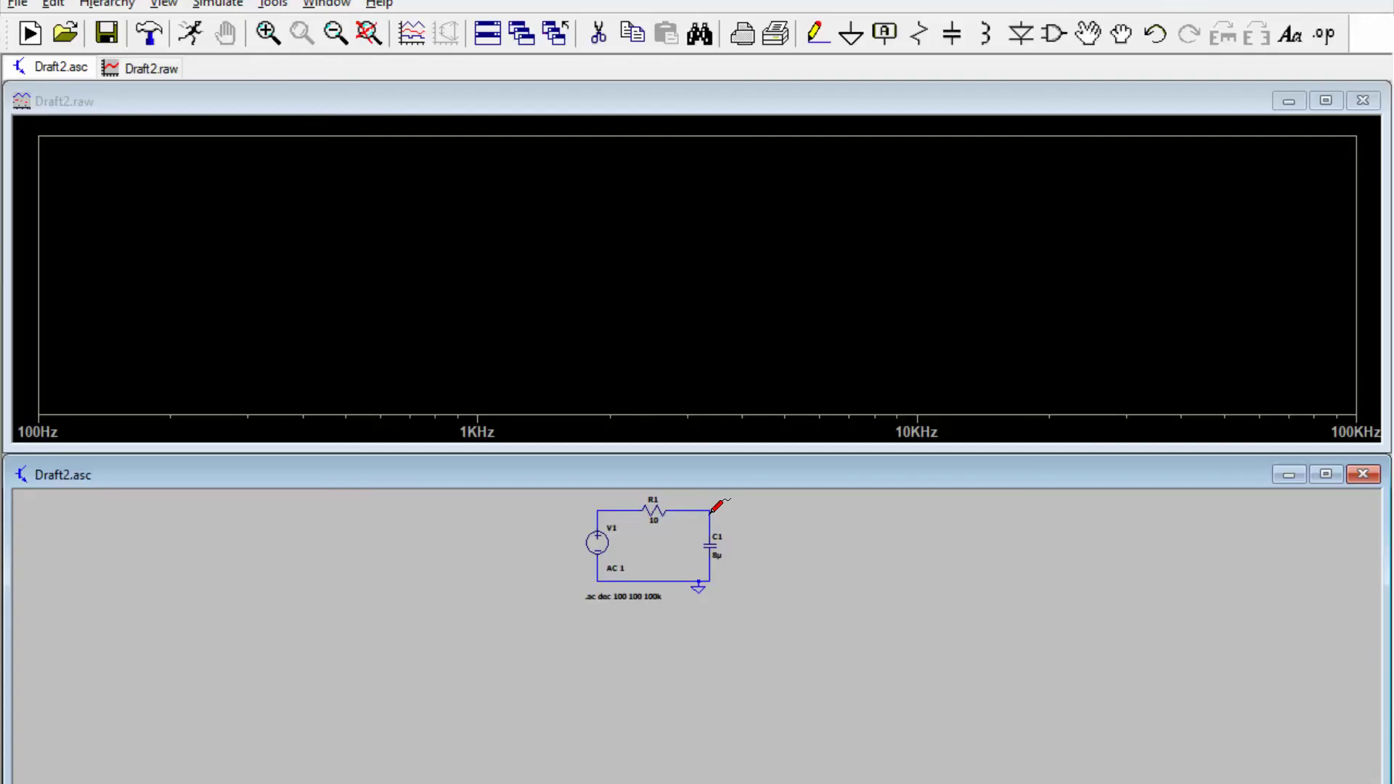
- Probe the R1–C1 node to plot V(n002), then maximize the plot window
click(711, 512)
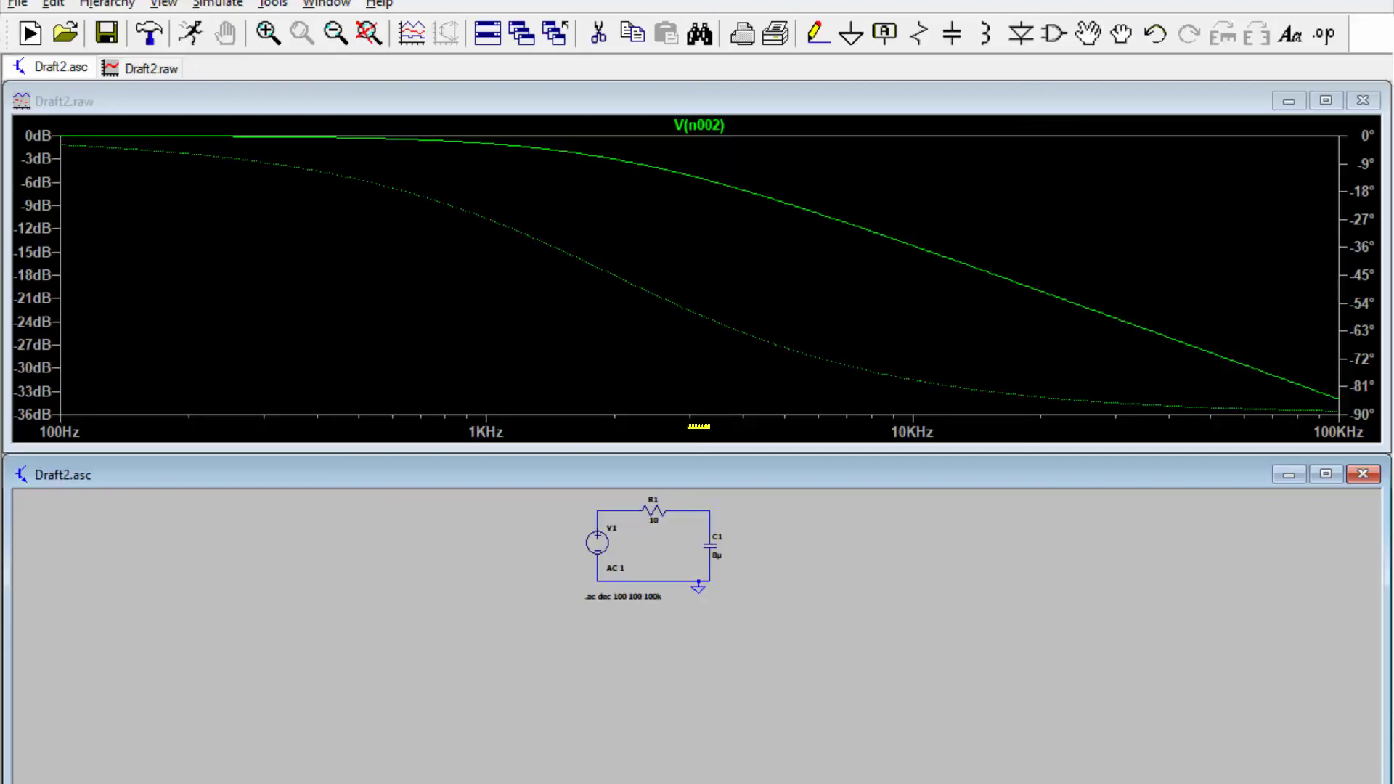
click(1326, 102)
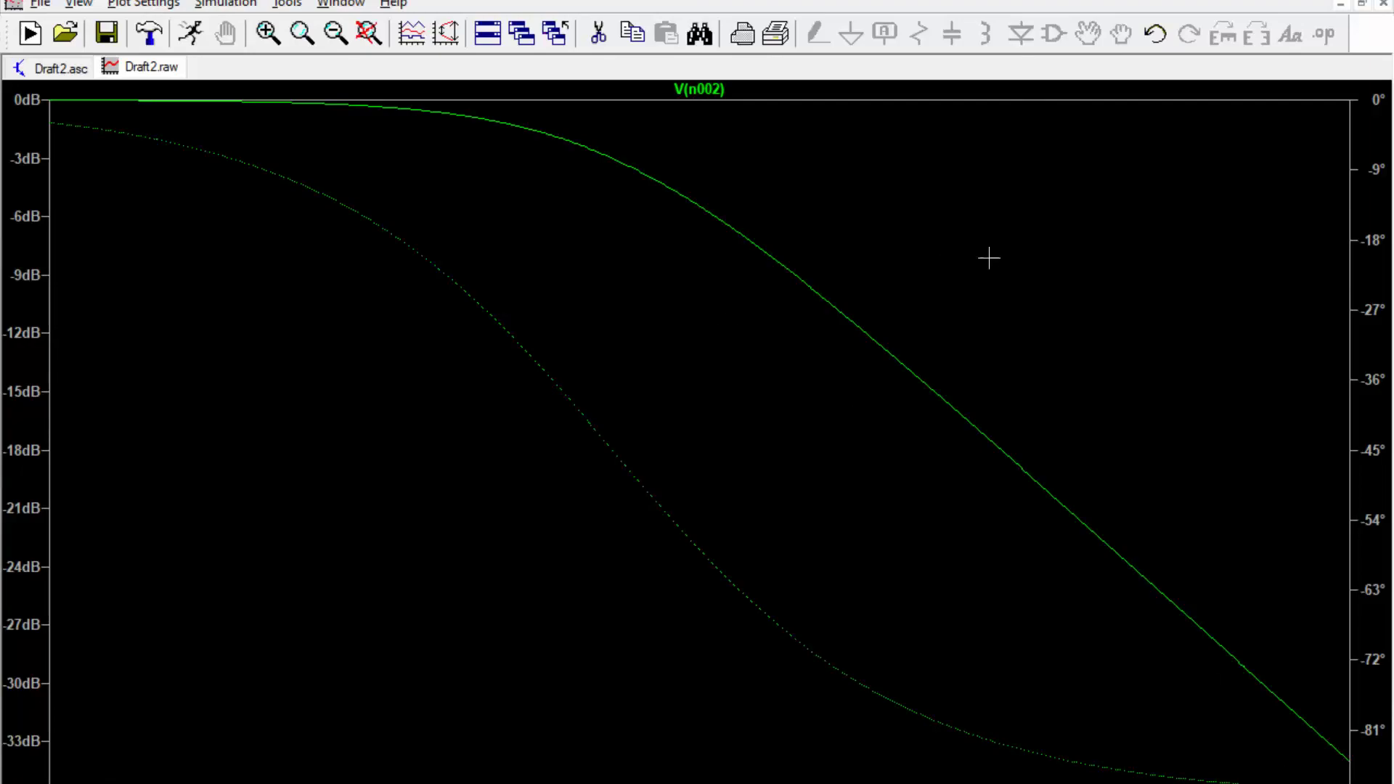
- Review the phase axis scale (0° to -90°, 9° ticks) and close it unchanged
click(1366, 323)
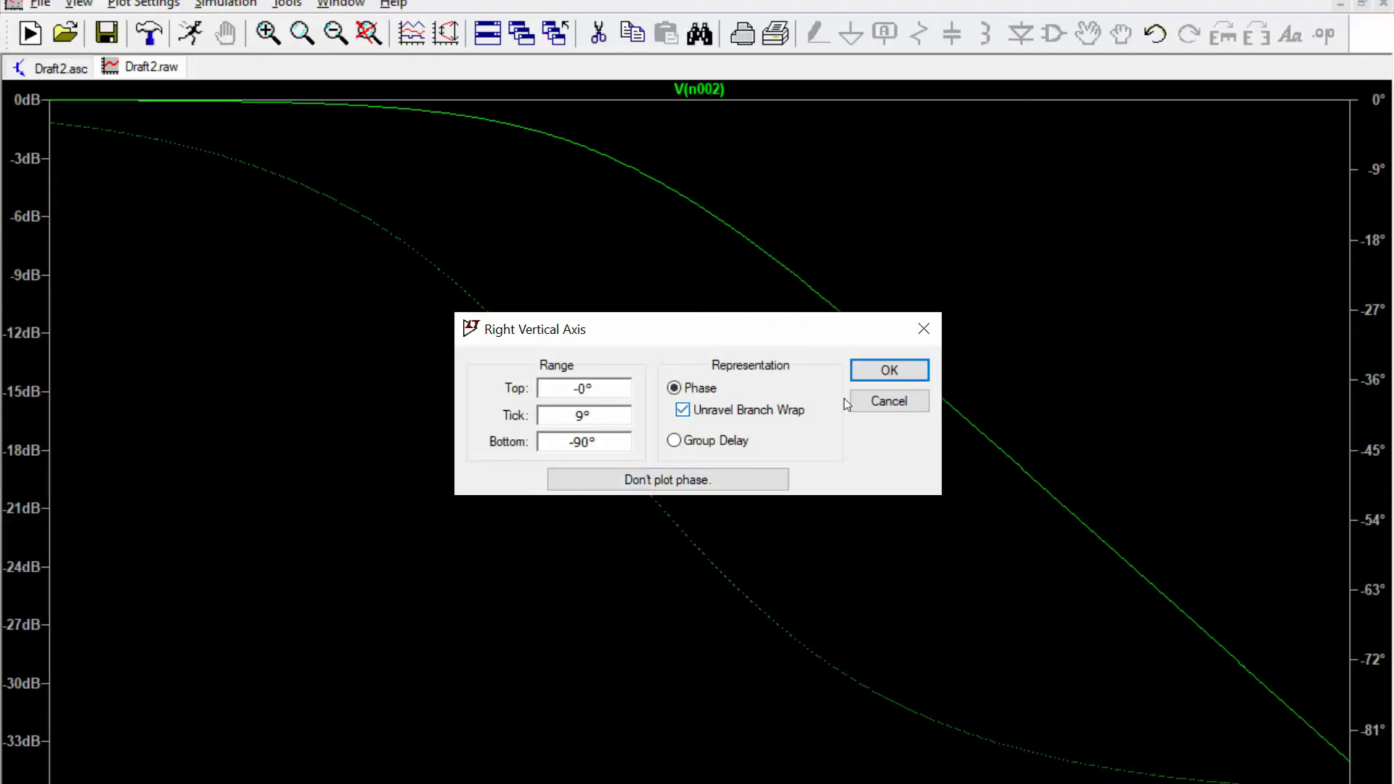
click(866, 393)
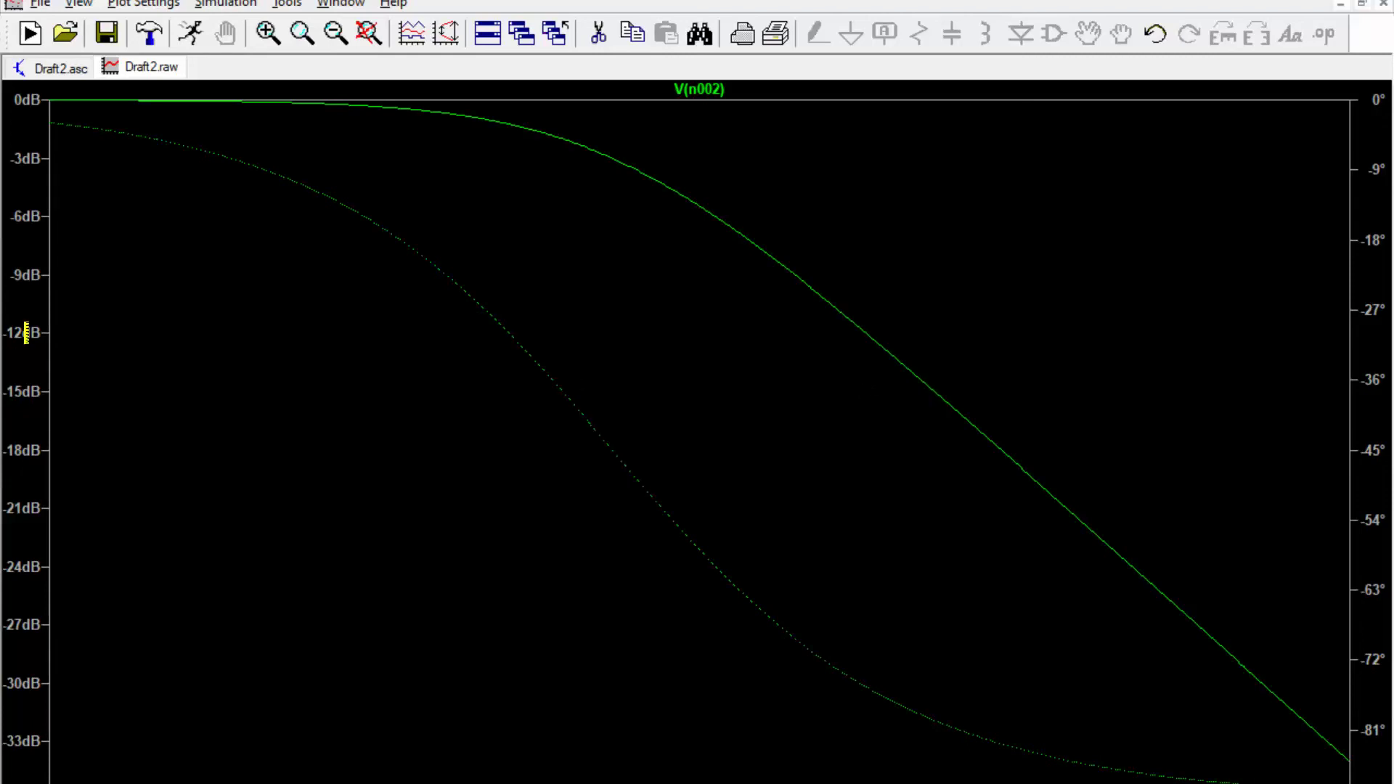
- Switch the V(n002) magnitude axis representation to Cartesian
click(30, 336)
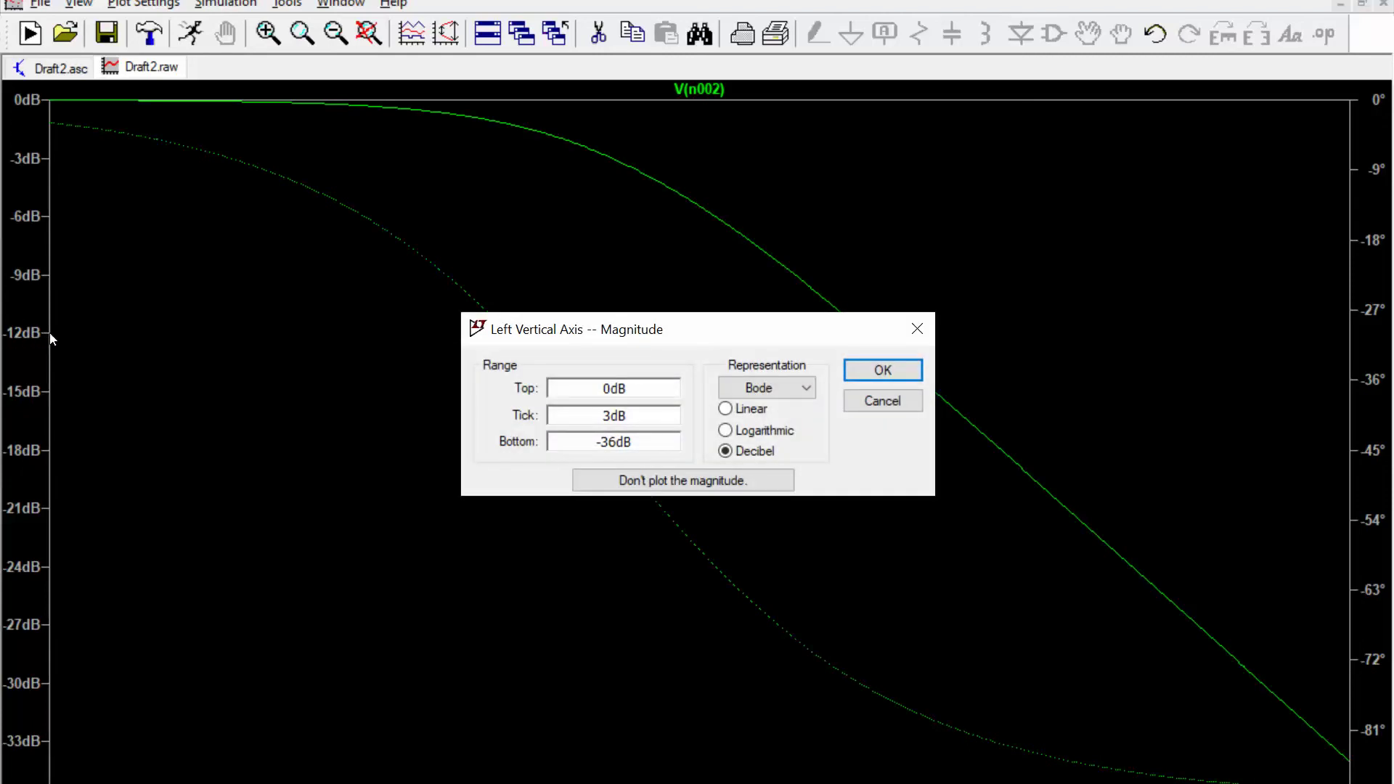
click(801, 385)
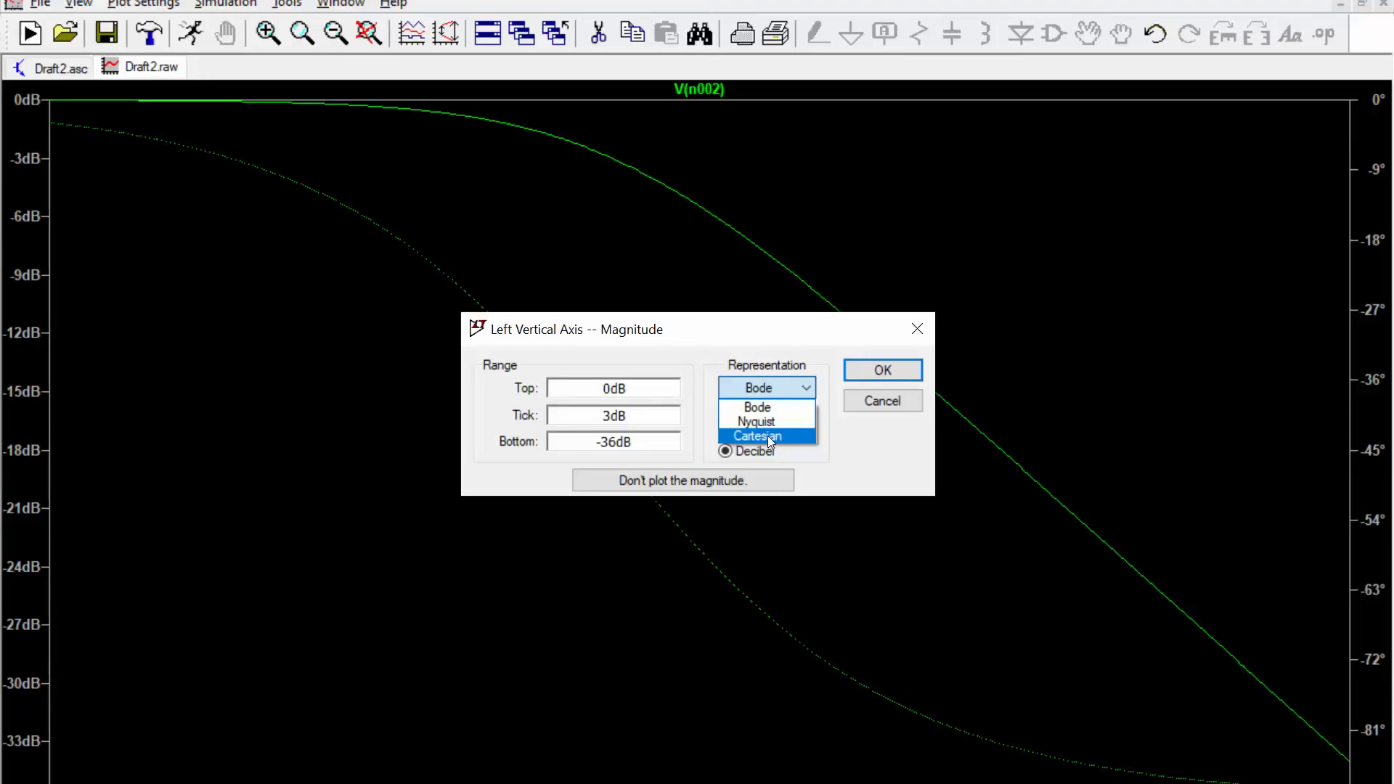
click(768, 436)
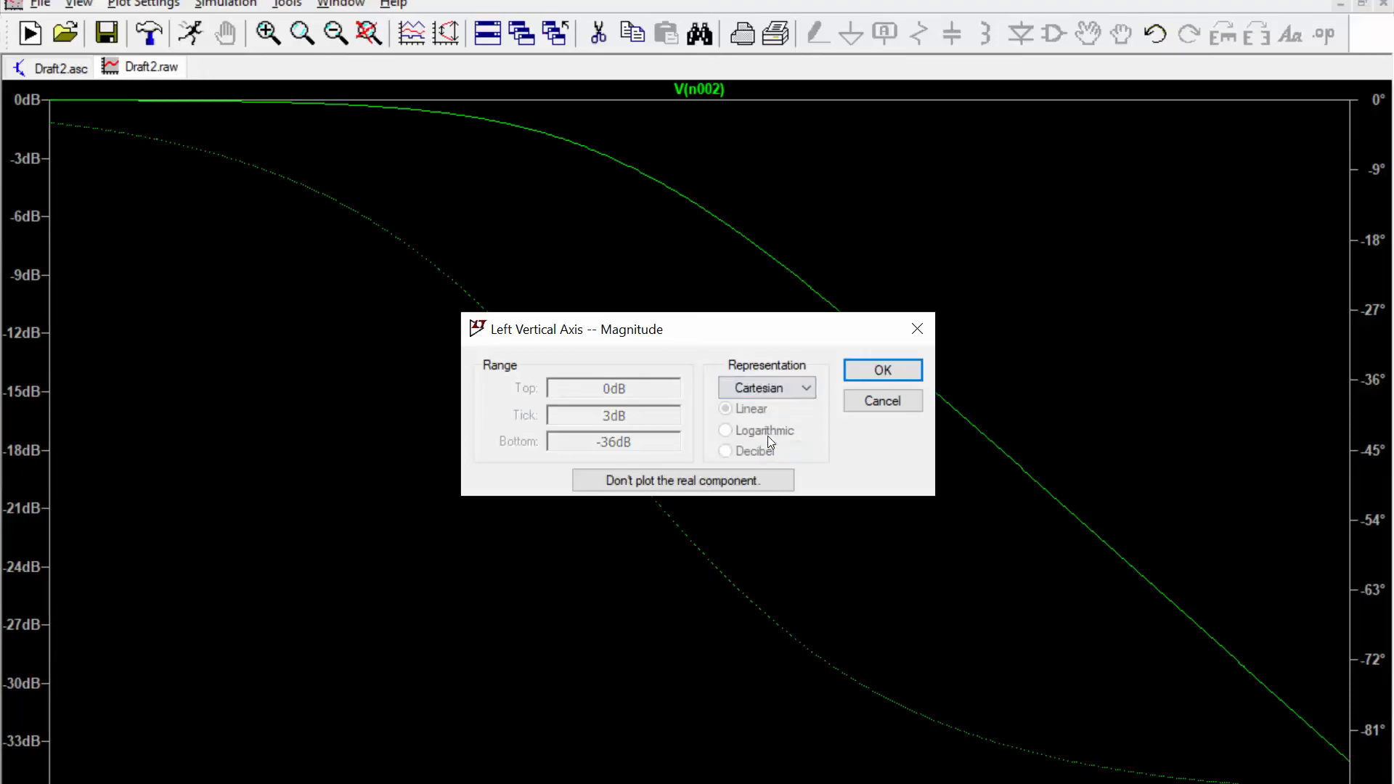
click(860, 373)
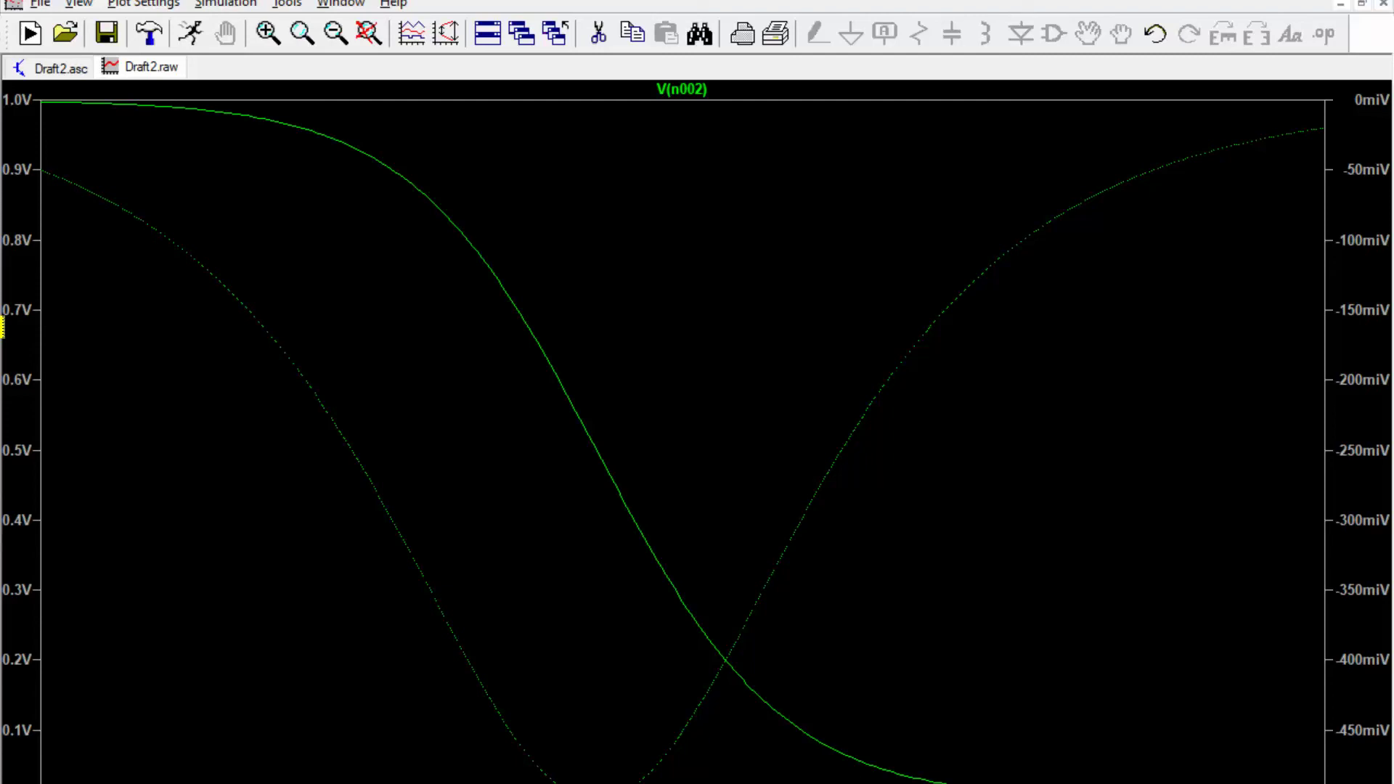
- Return the magnitude axis representation to Bode, plotting dB beside phase
click(16, 254)
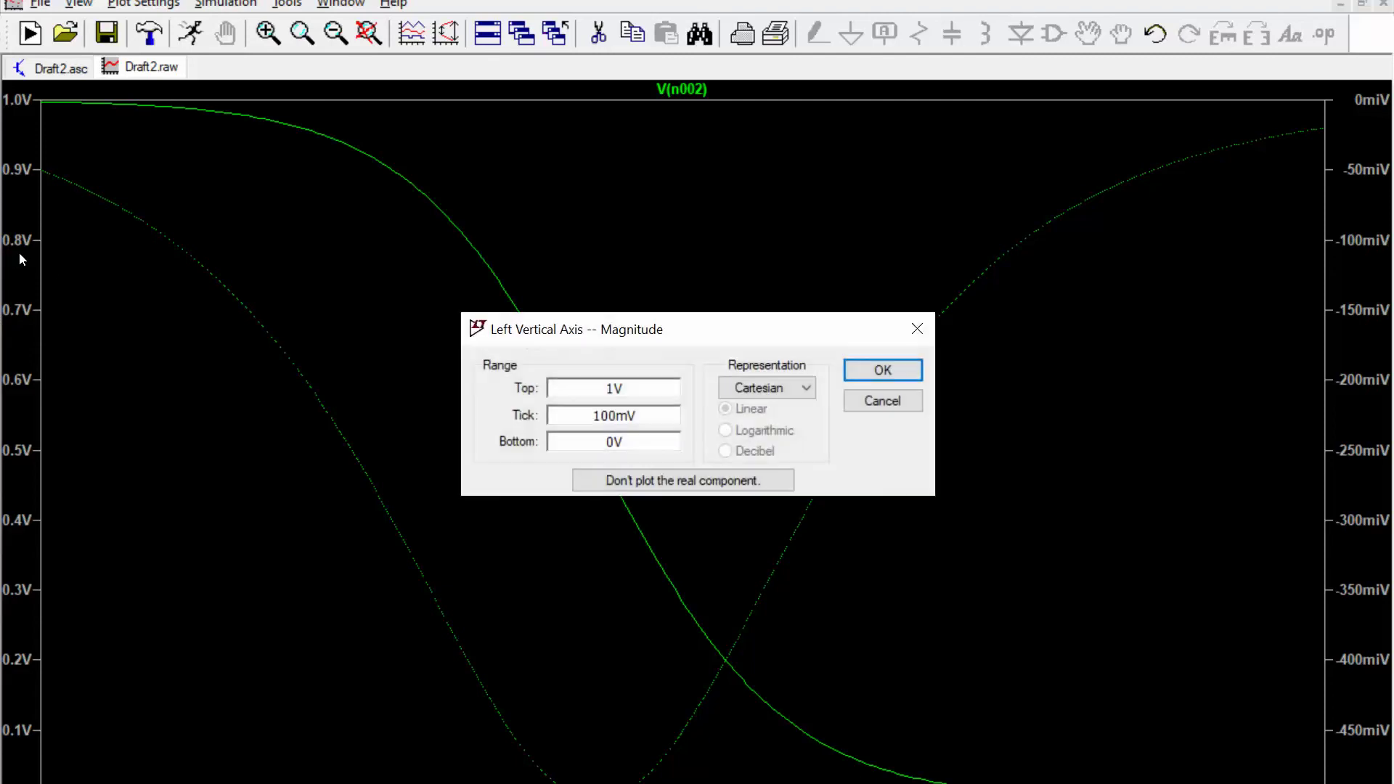
click(811, 382)
click(796, 405)
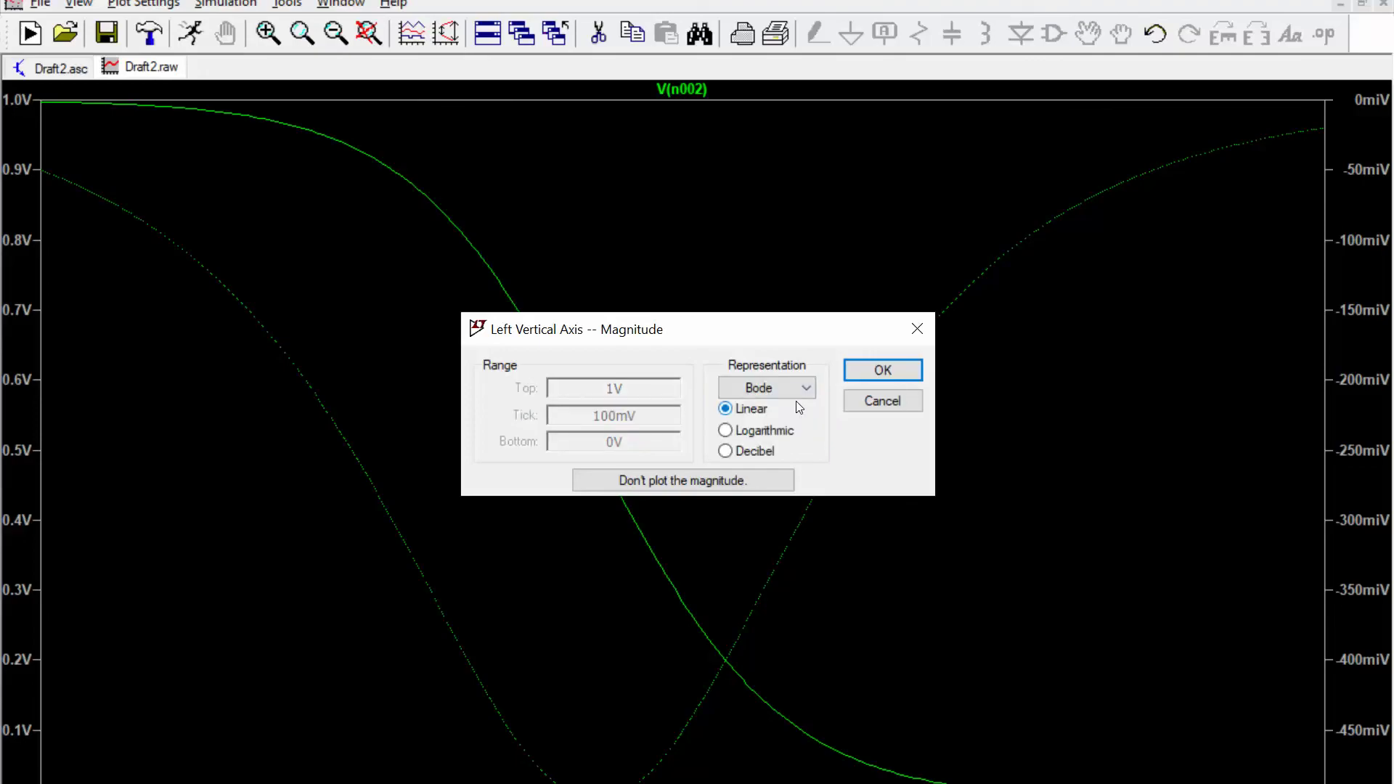
click(872, 376)
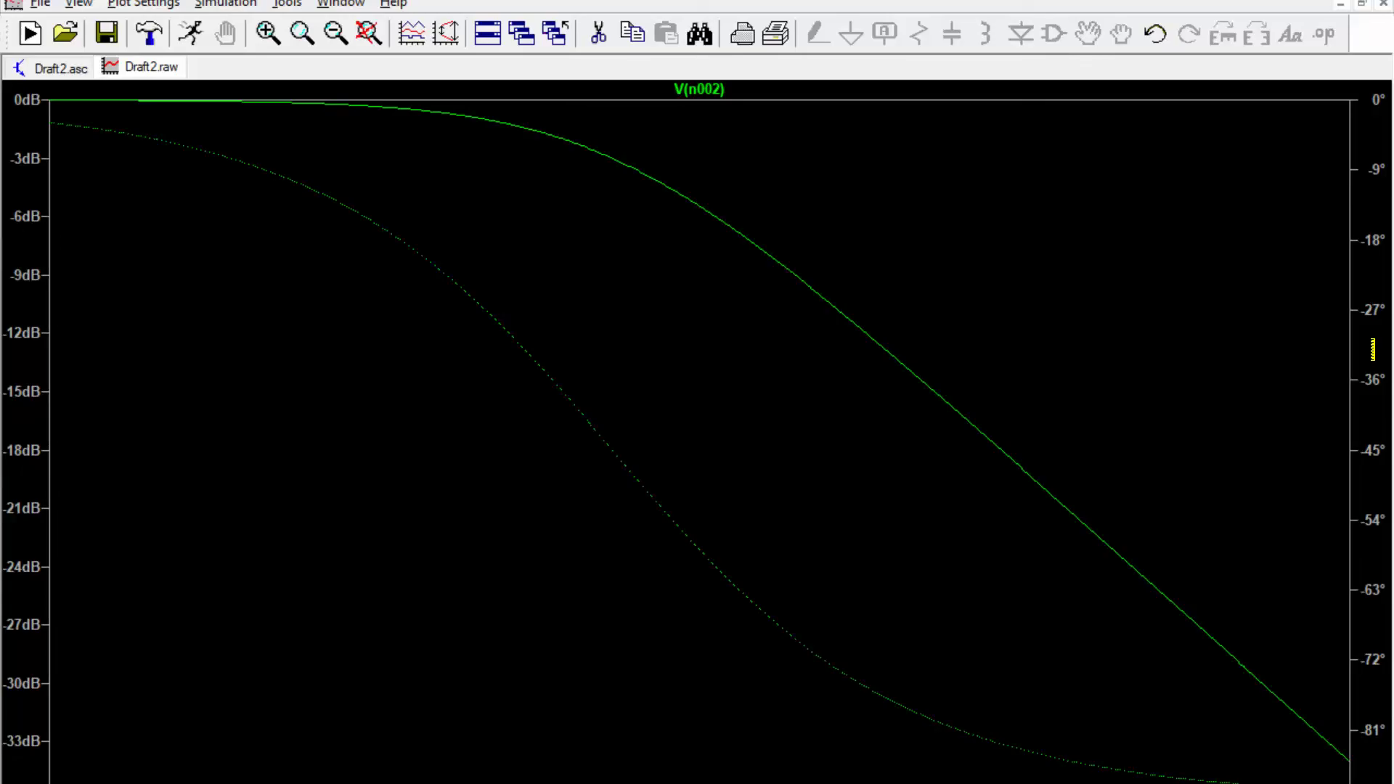
- Choose "Don't plot phase" for the right axis so only the dB magnitude remains
click(1373, 357)
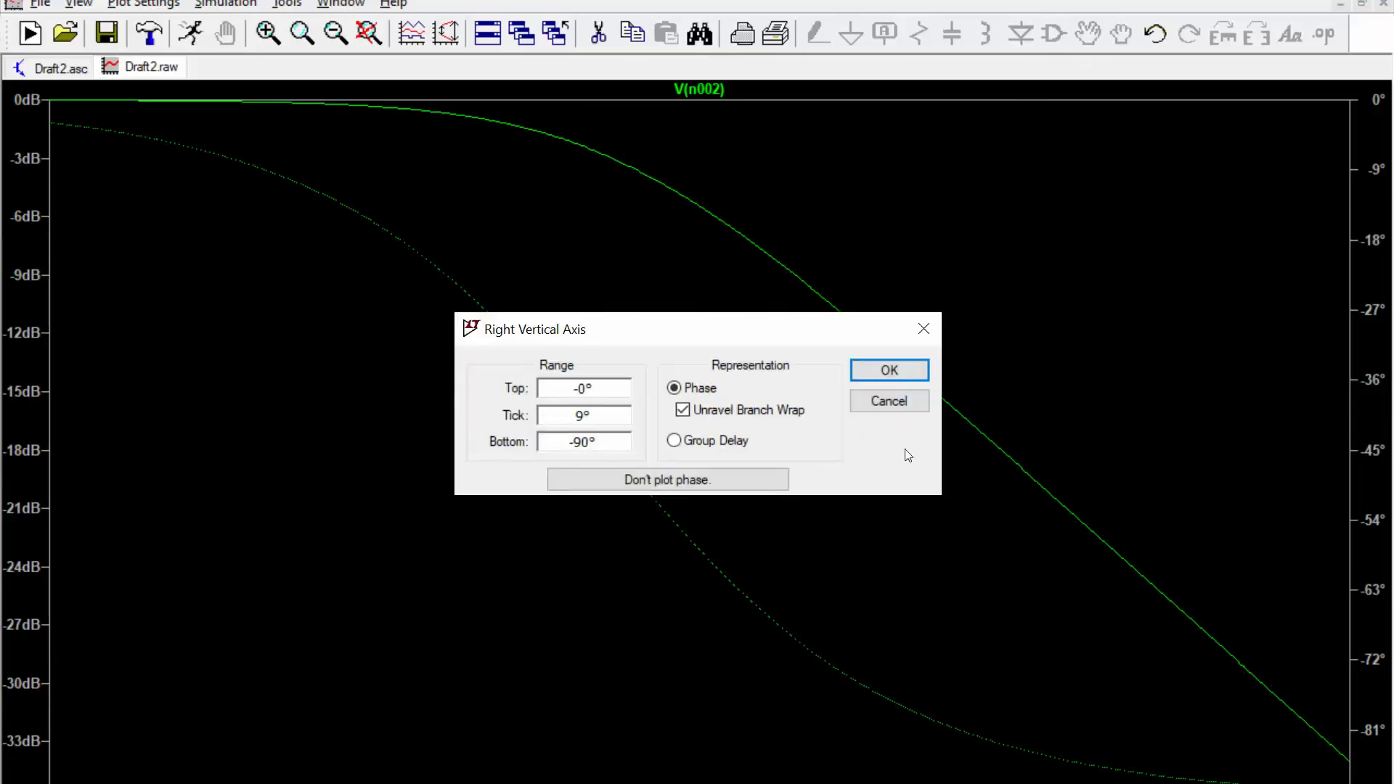
click(777, 478)
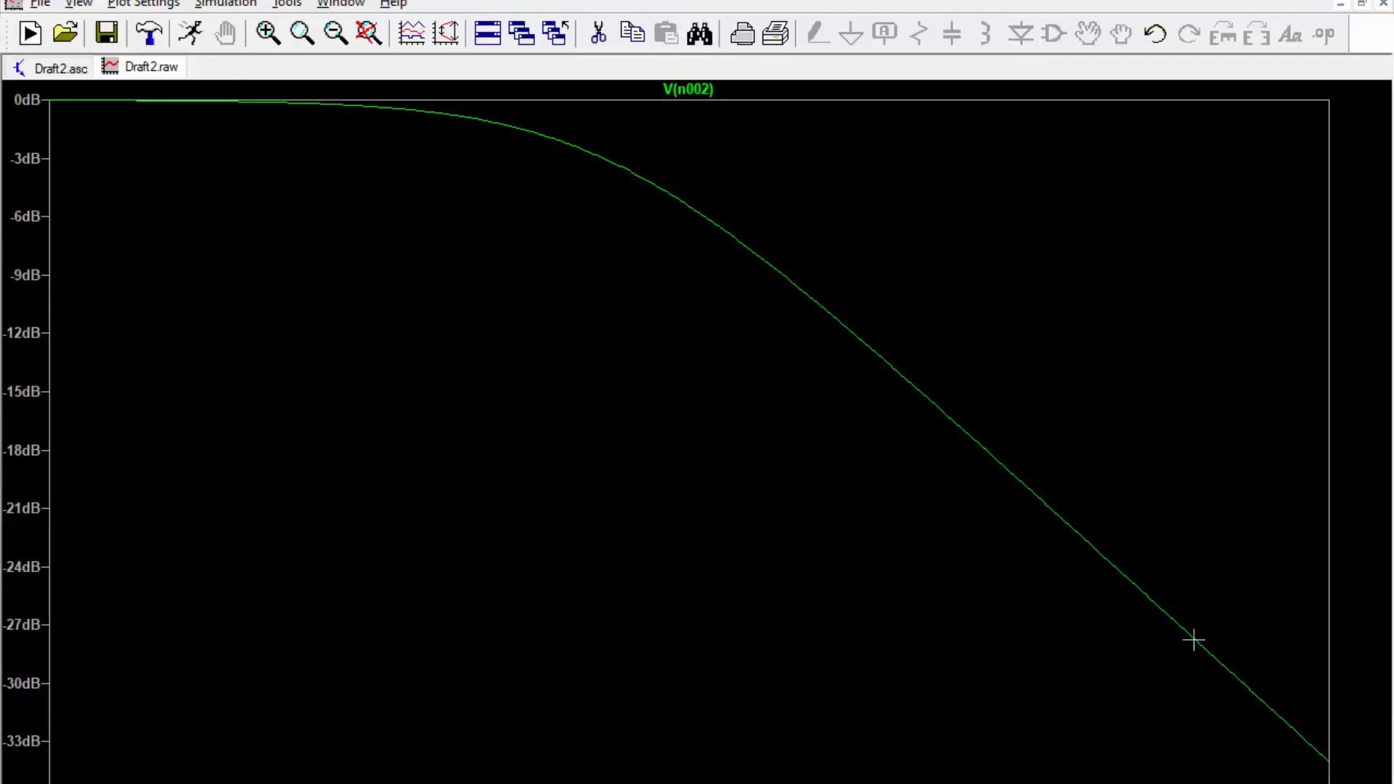
- Attach the 1st cursor to the V(n002) trace in its Expression Editor
right_click(697, 95)
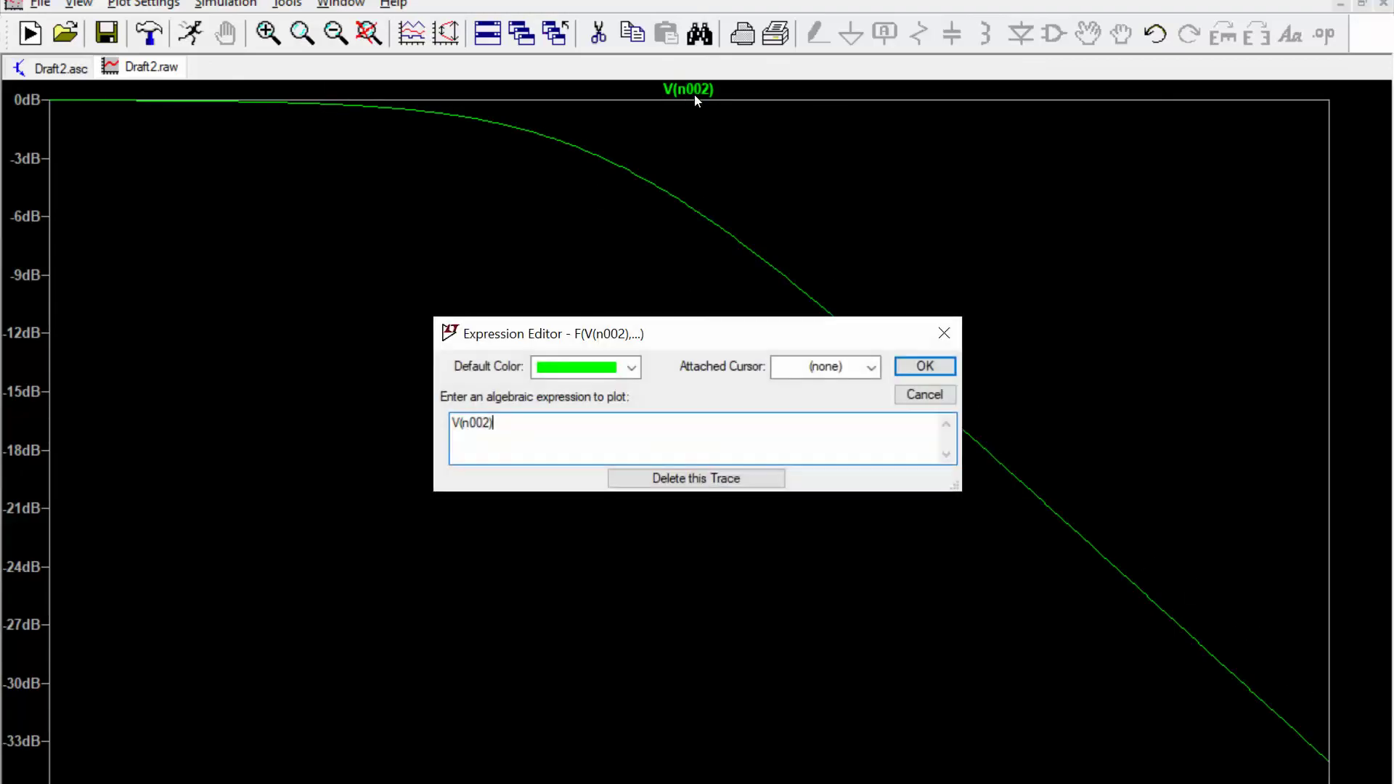
click(832, 369)
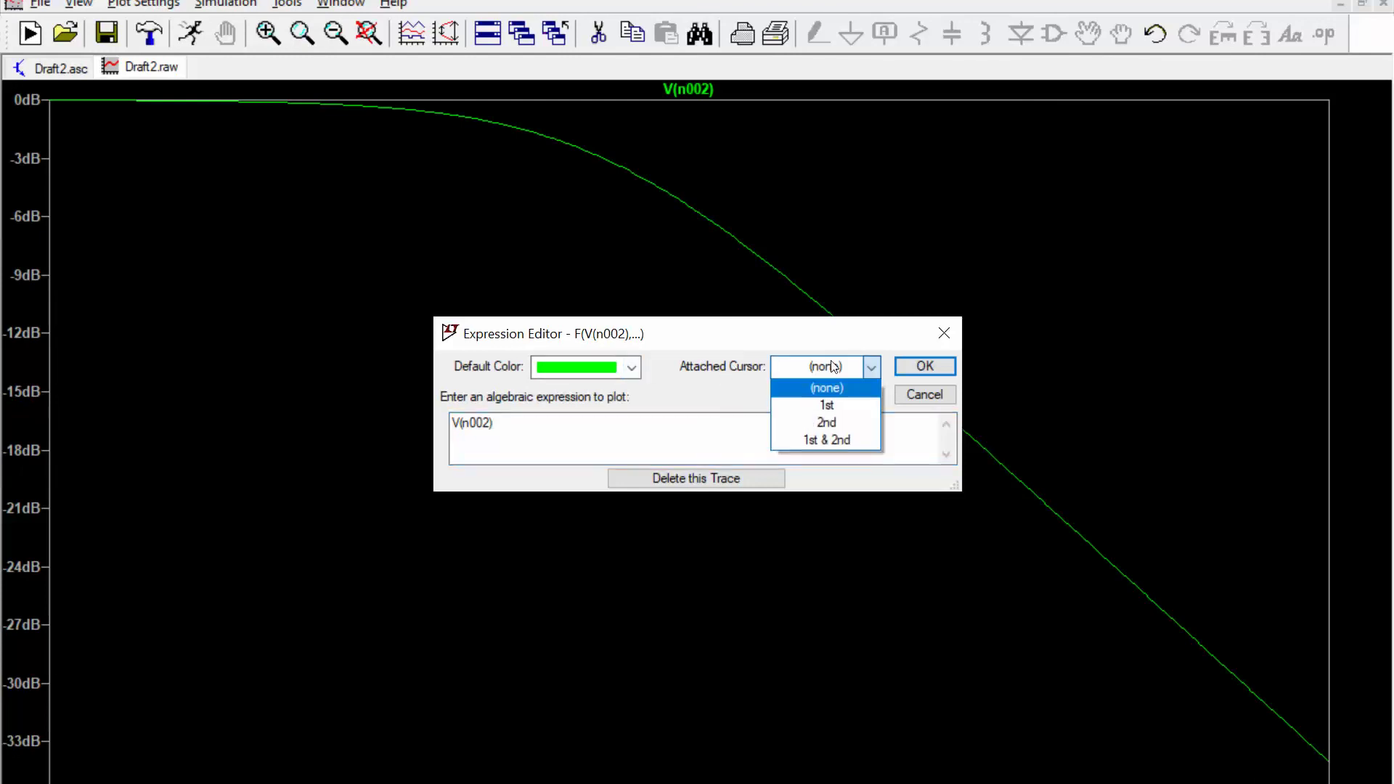
click(820, 407)
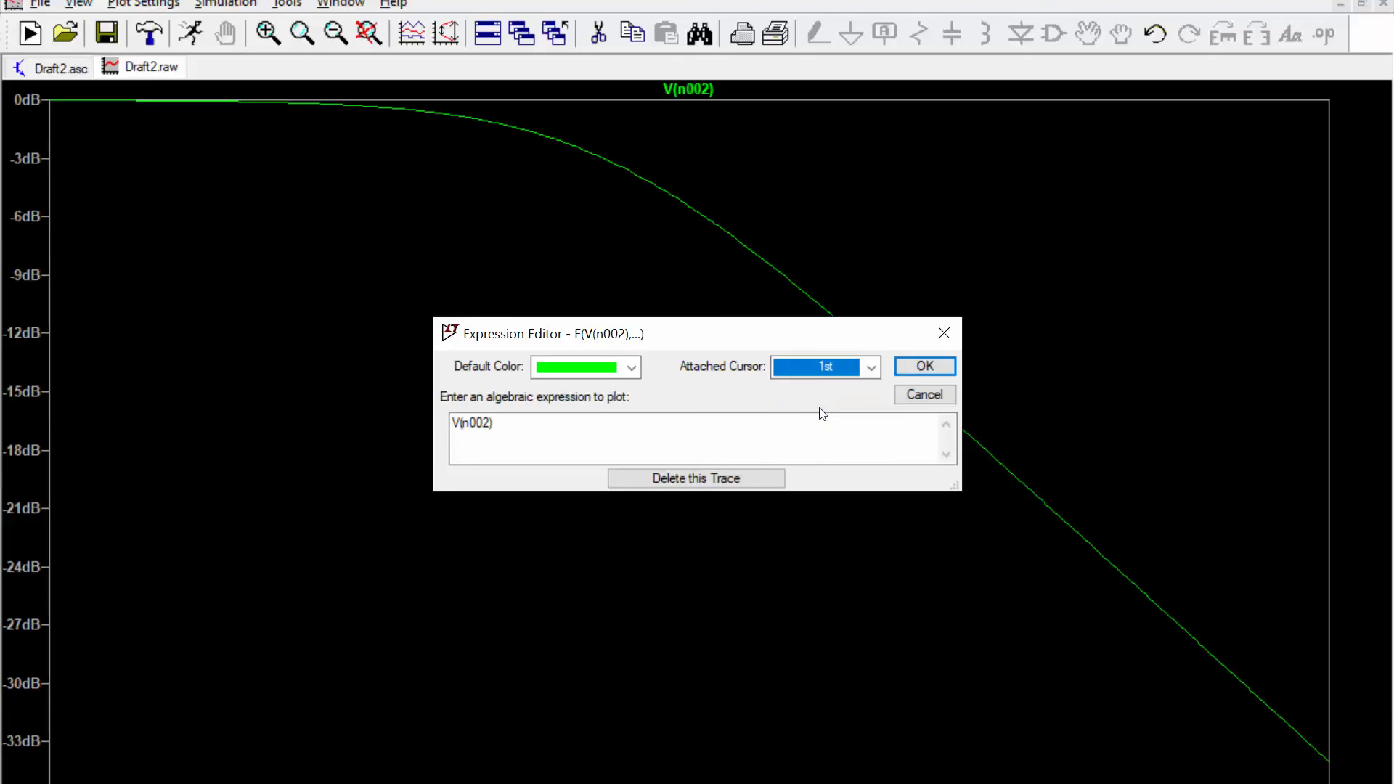
click(919, 366)
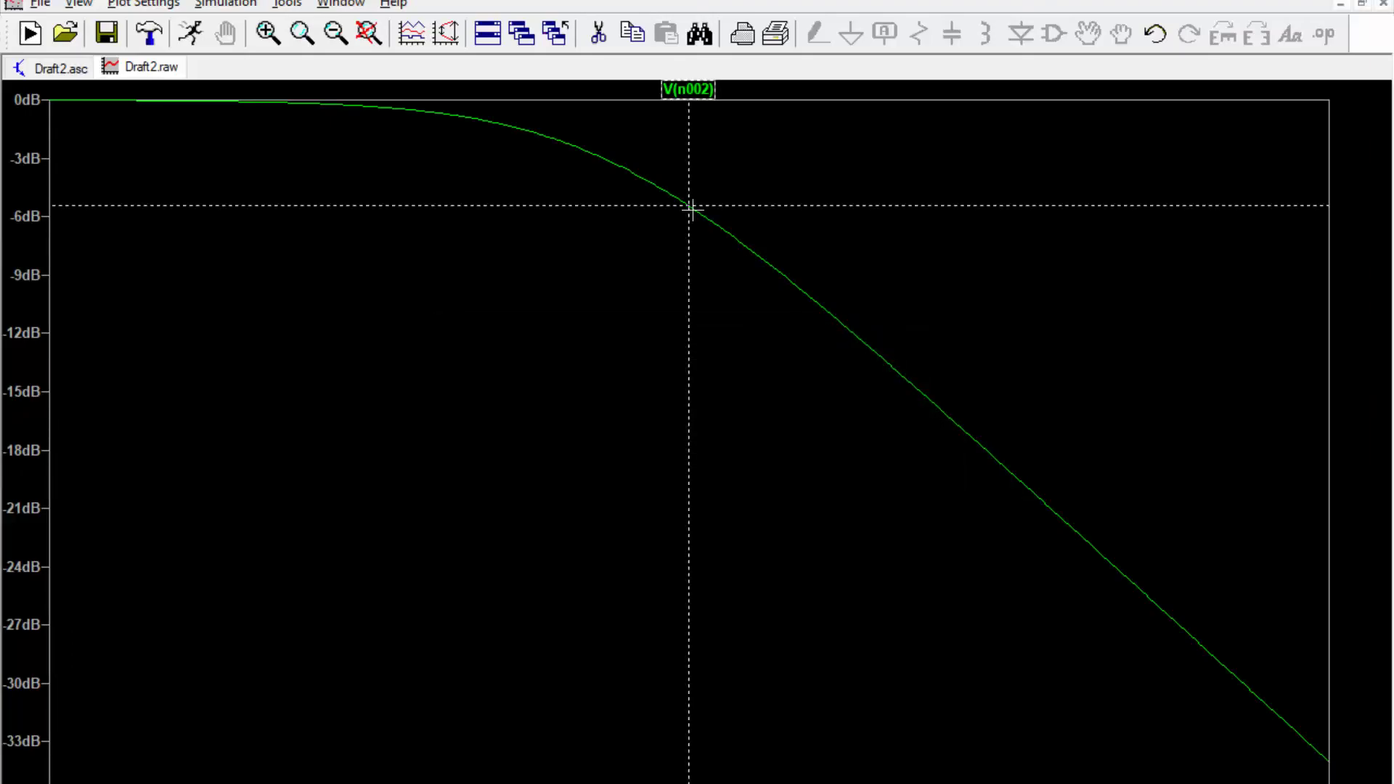
- Slide cursor 1 to about 2.03 kHz, -3.10 dB, with its readout beside the plot
drag(691, 208, 605, 83)
drag(610, 164, 600, 164)
drag(1227, 517, 1101, 237)
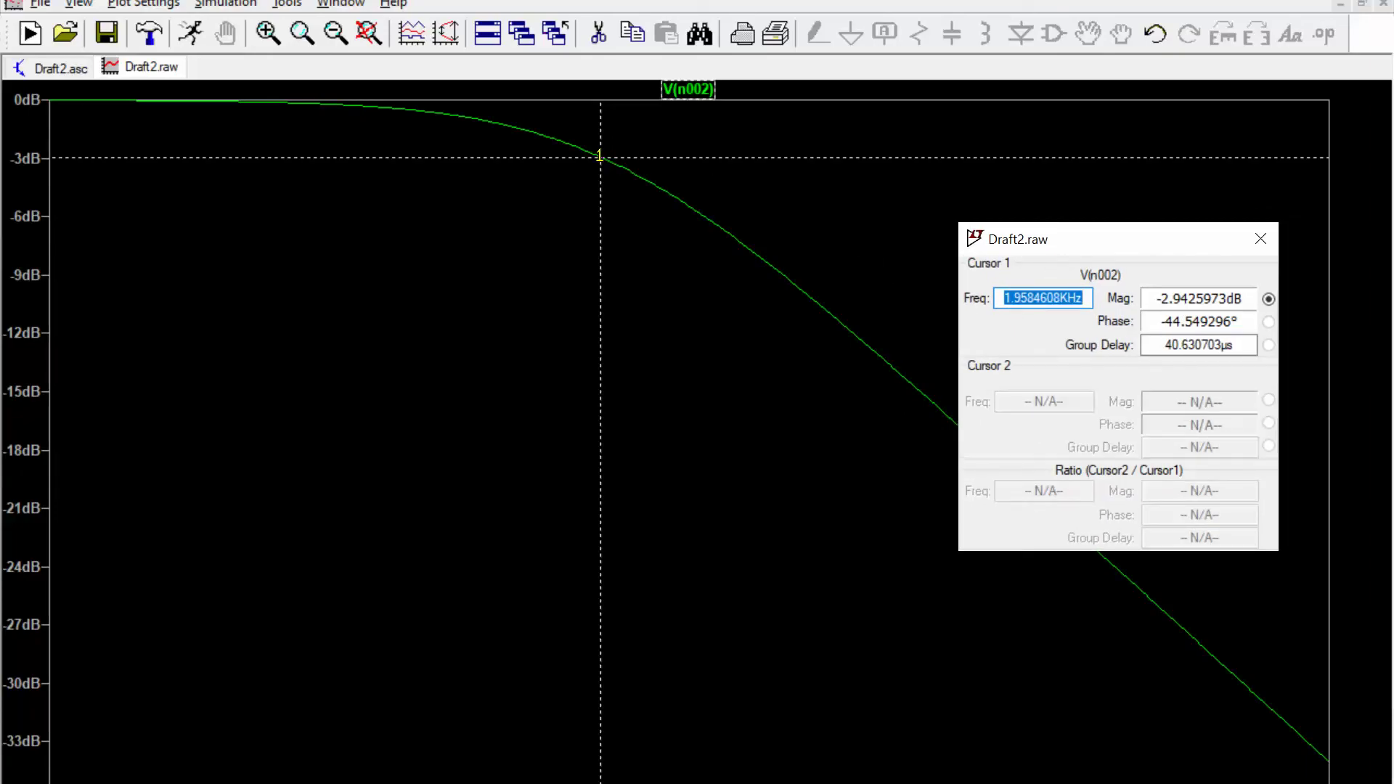
click(607, 160)
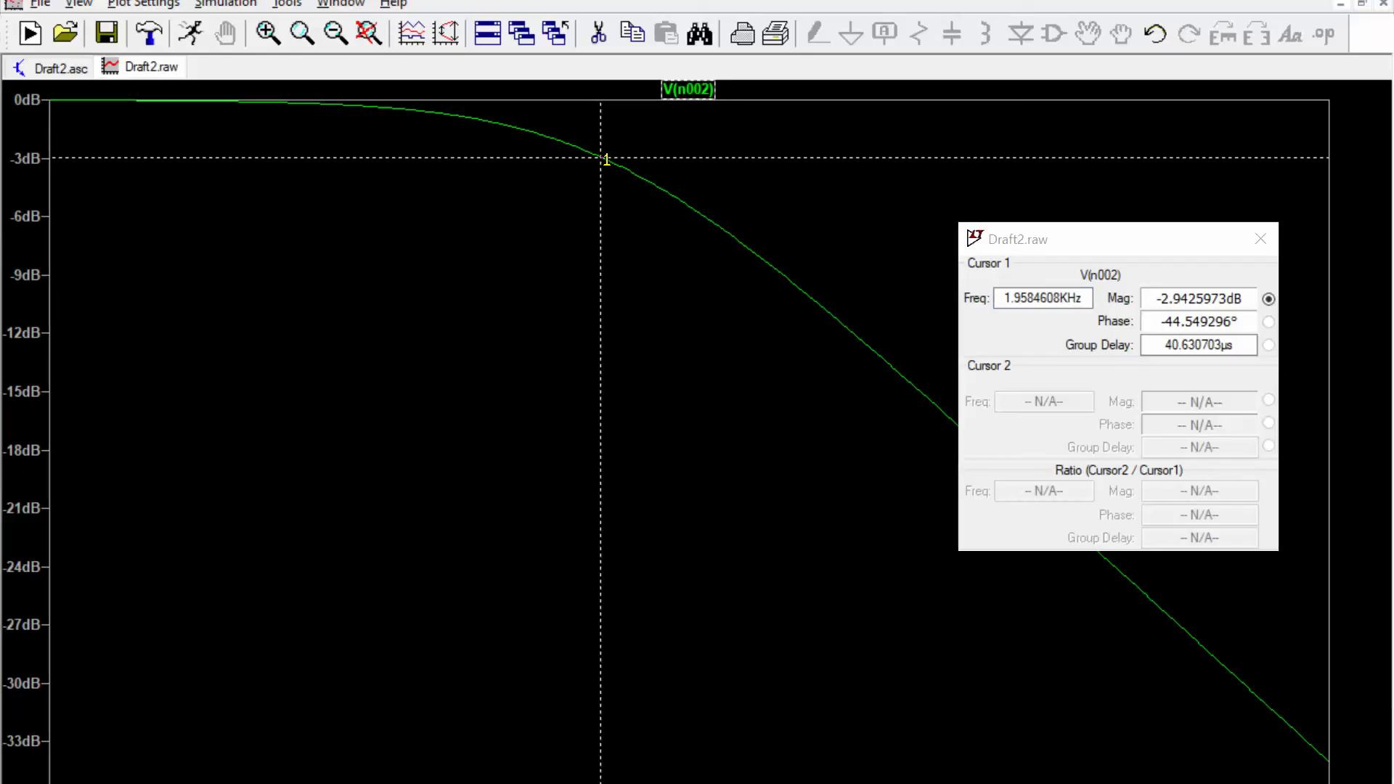
drag(607, 160, 607, 160)
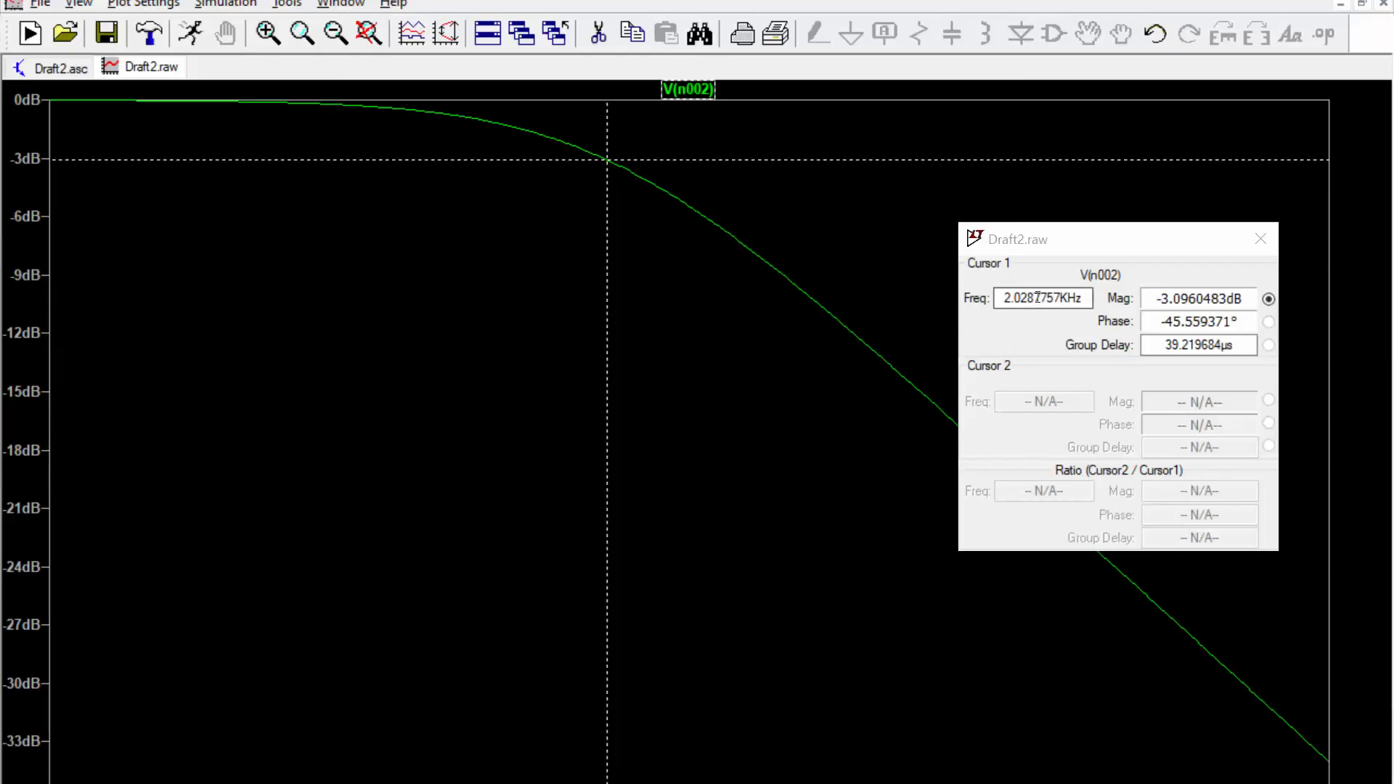
drag(1004, 299, 1021, 301)
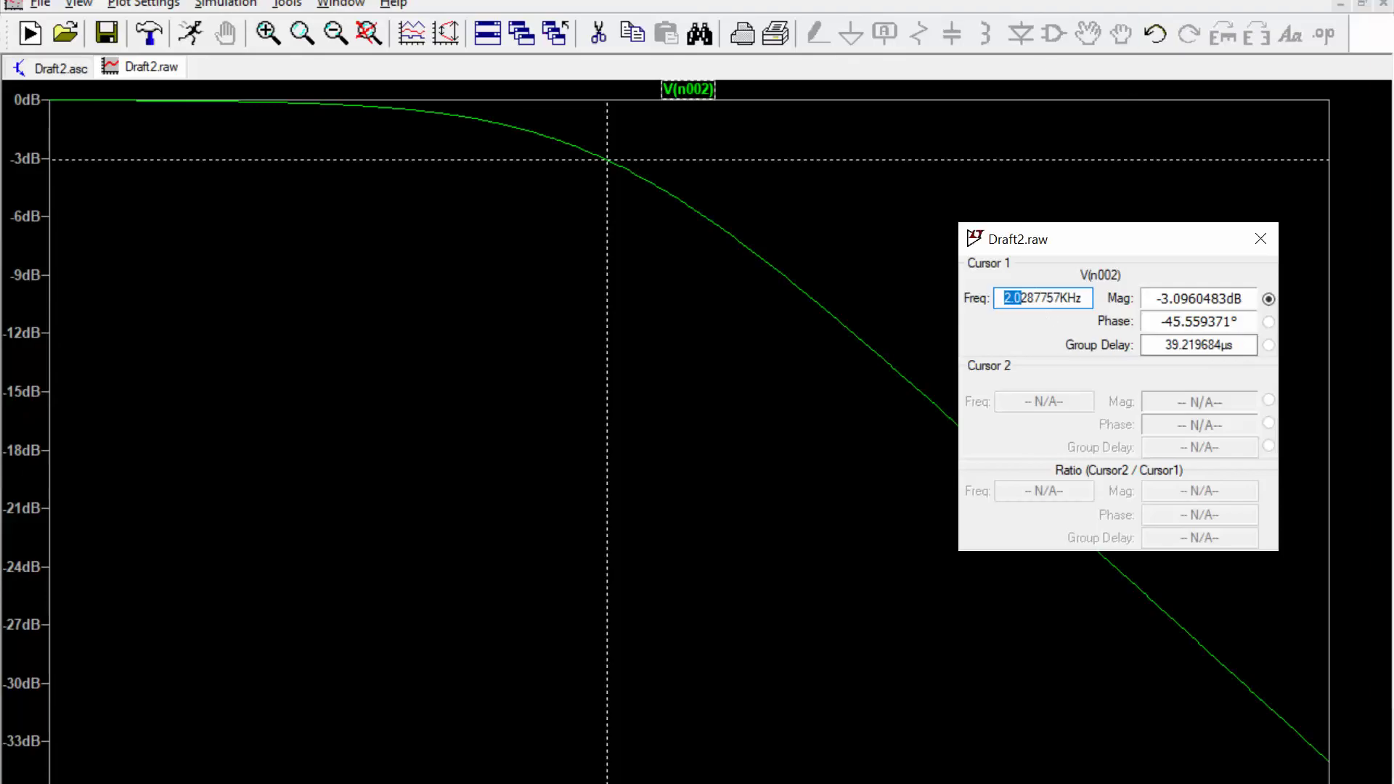
- Tile the plot above the schematic, then zoom and pan to show the whole RC circuit
click(1362, 4)
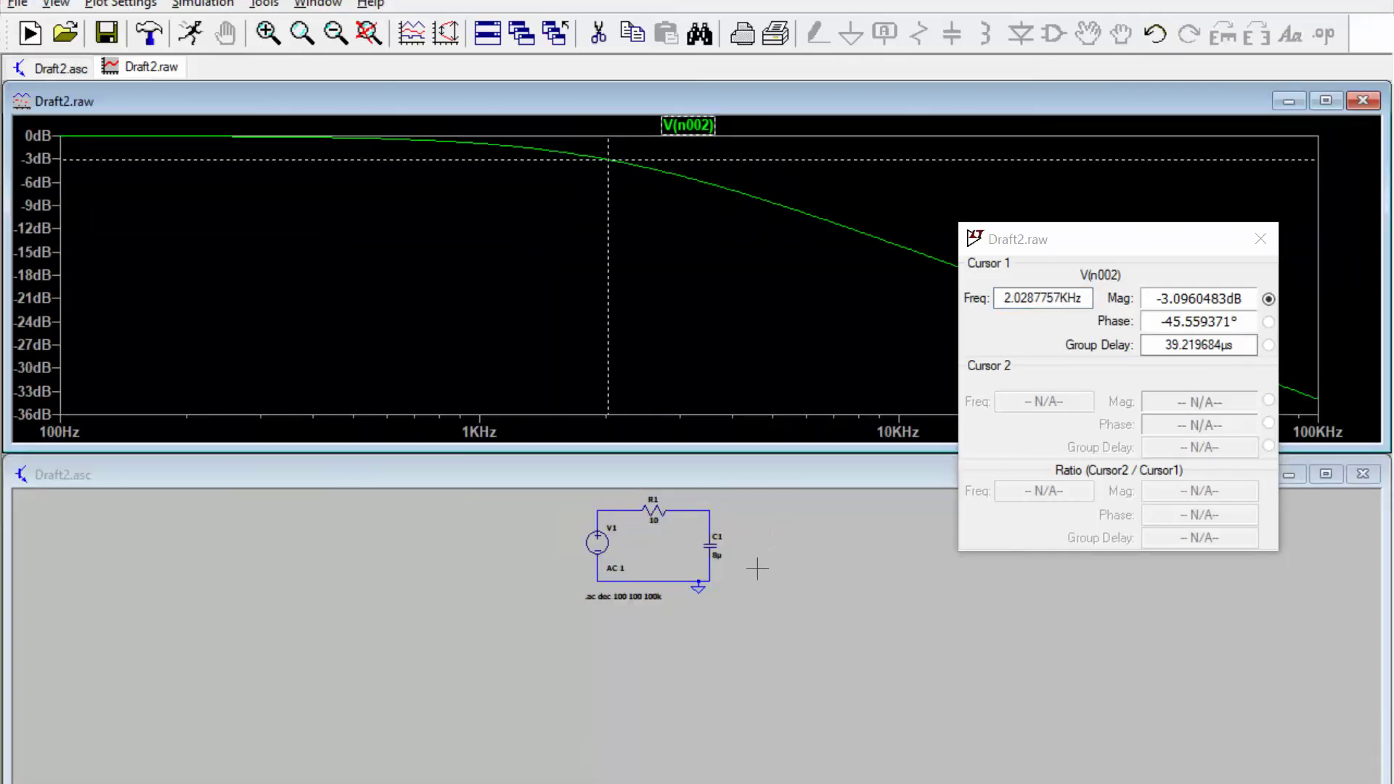
click(732, 586)
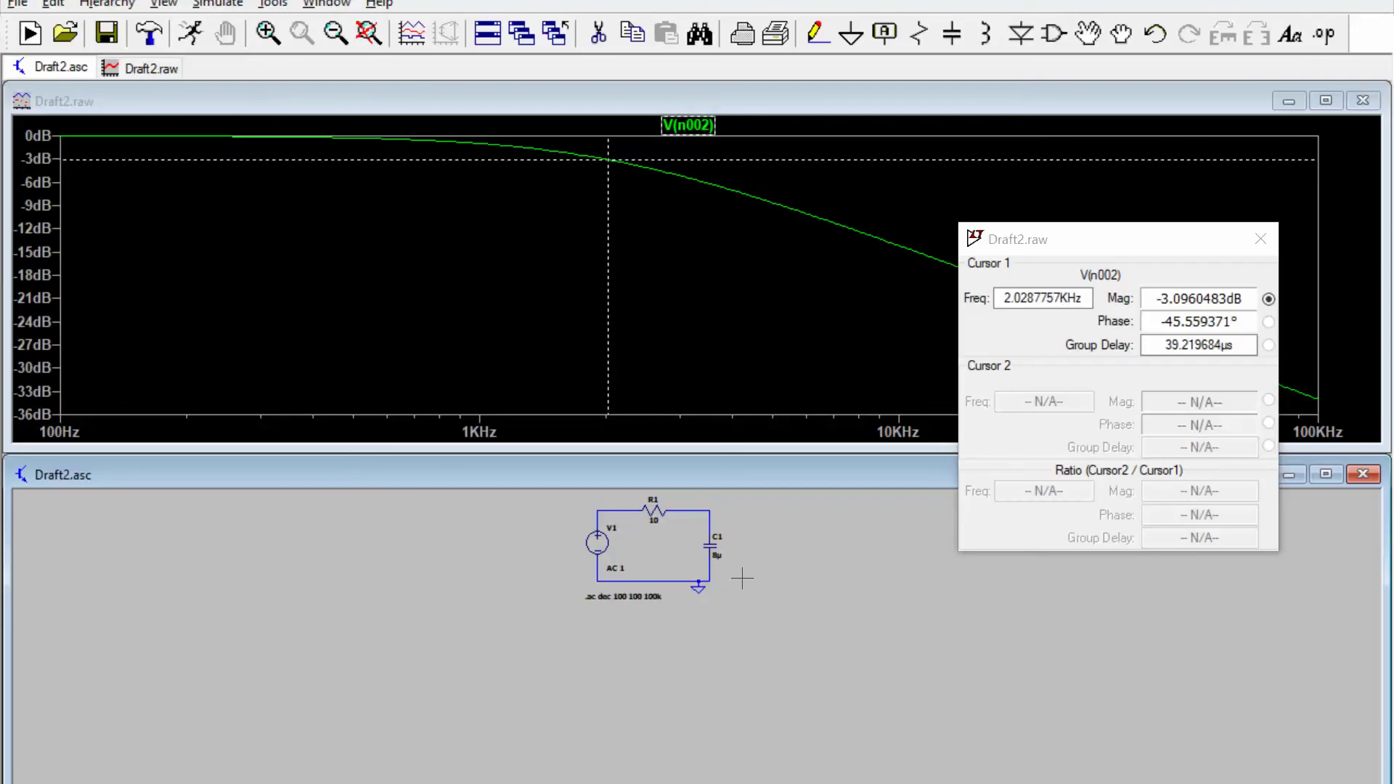
scroll(743, 579, up, 3)
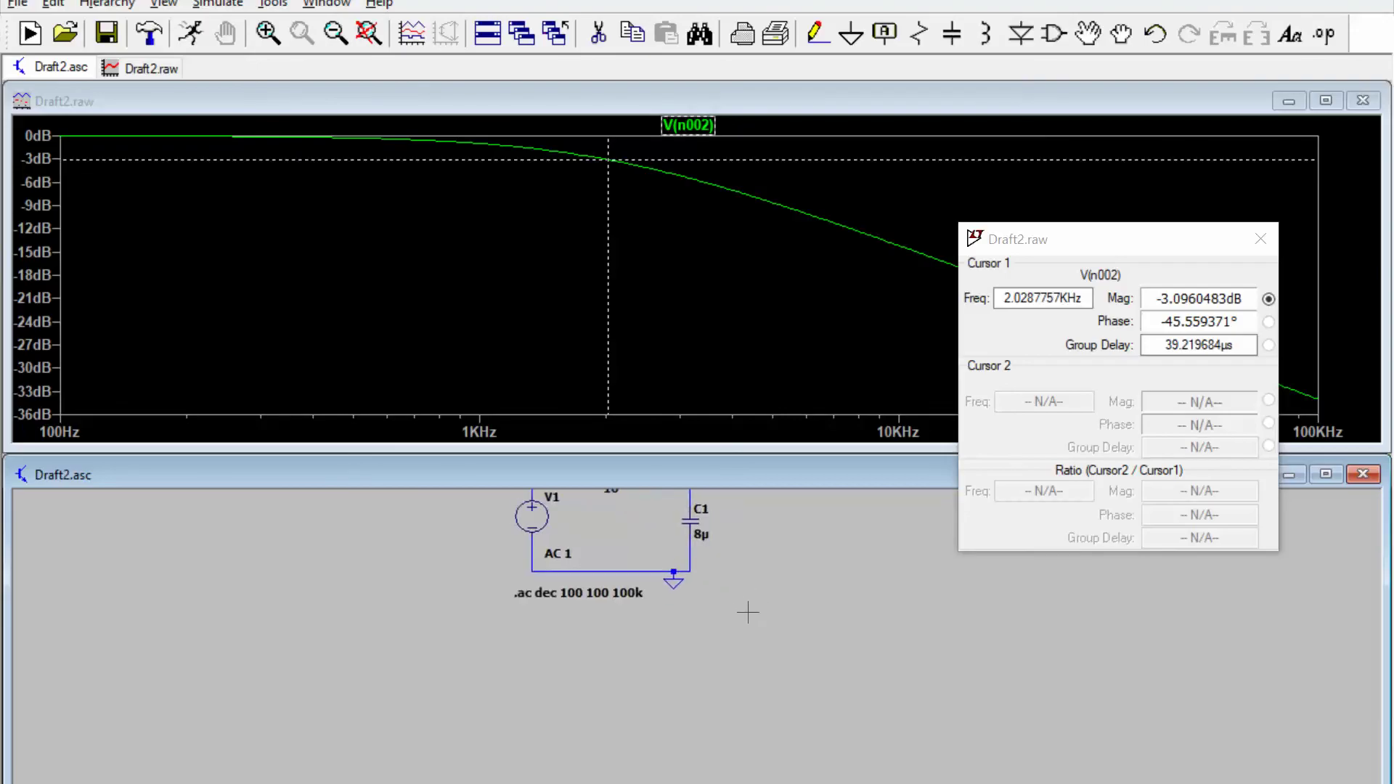
drag(784, 579, 810, 688)
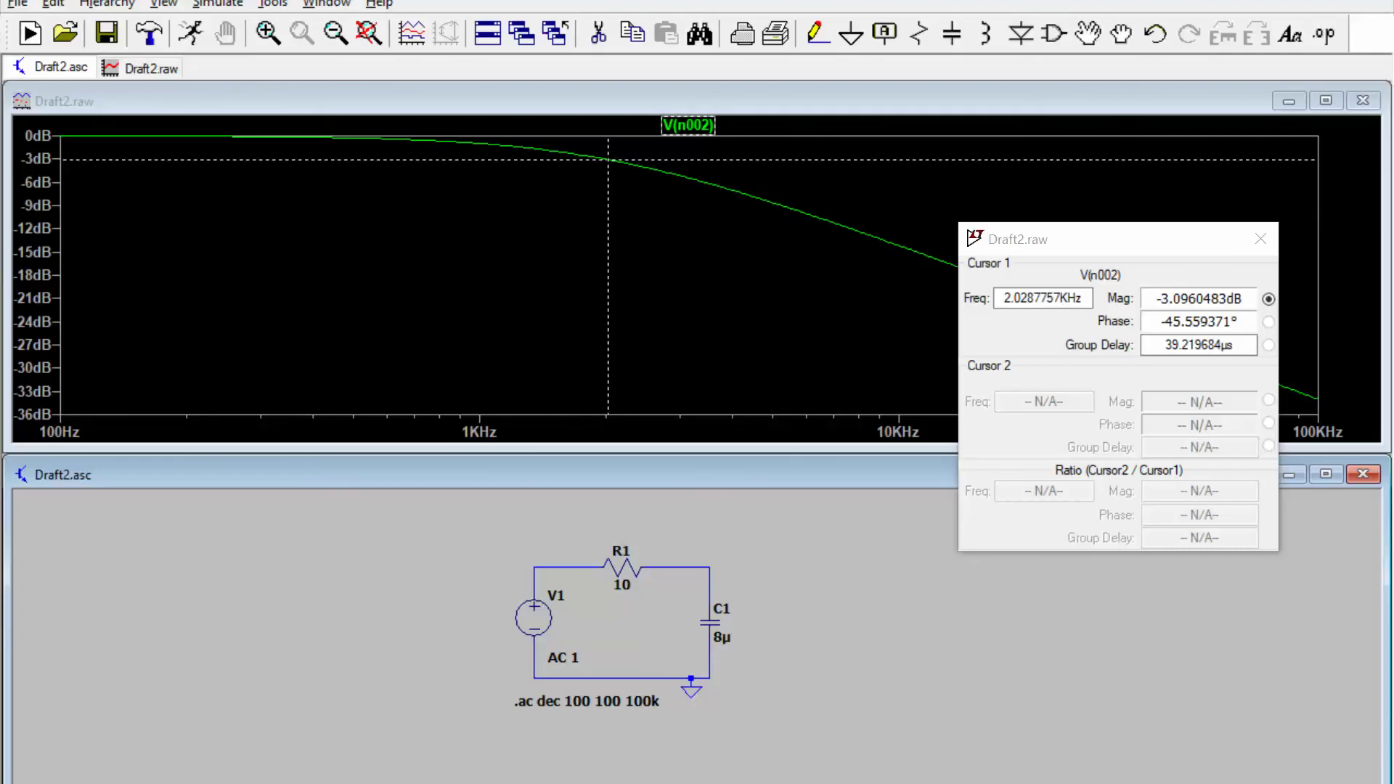
click(217, 3)
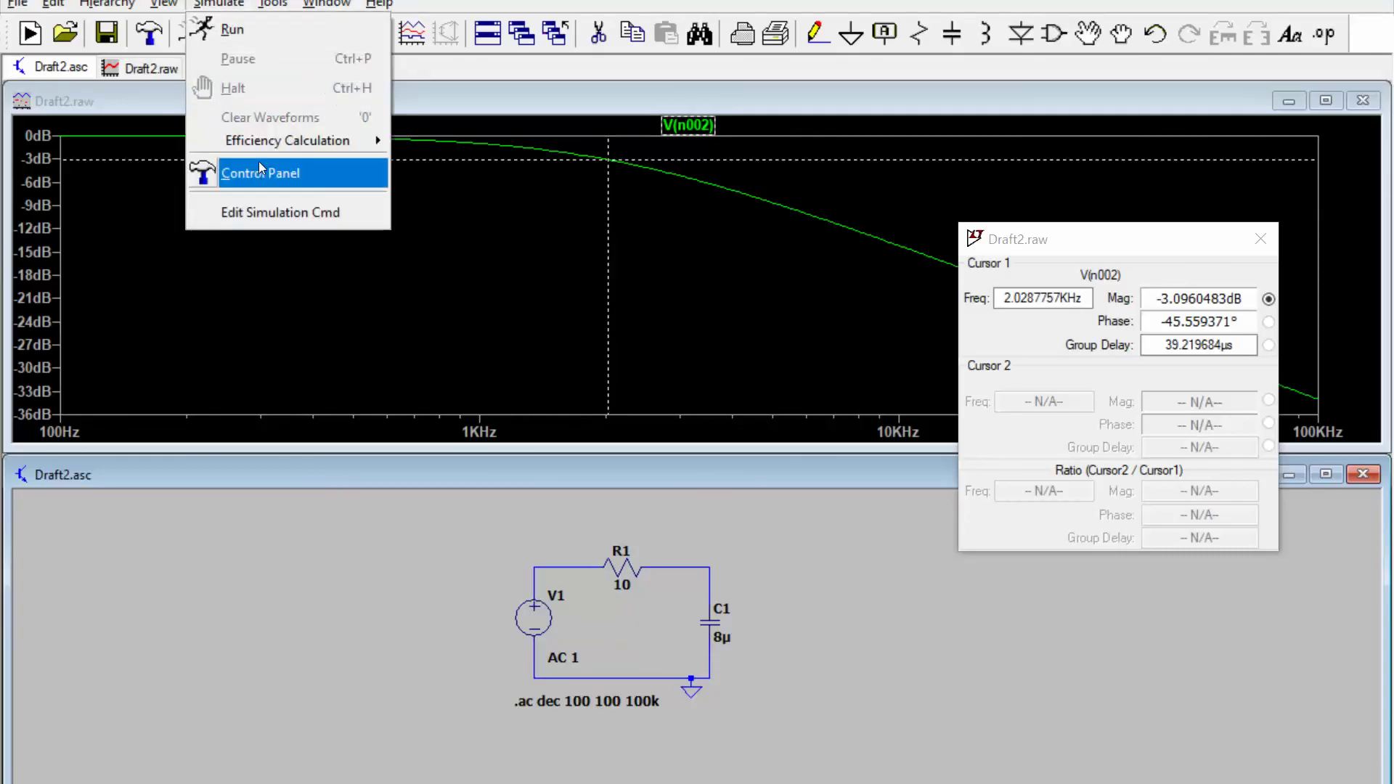
click(264, 201)
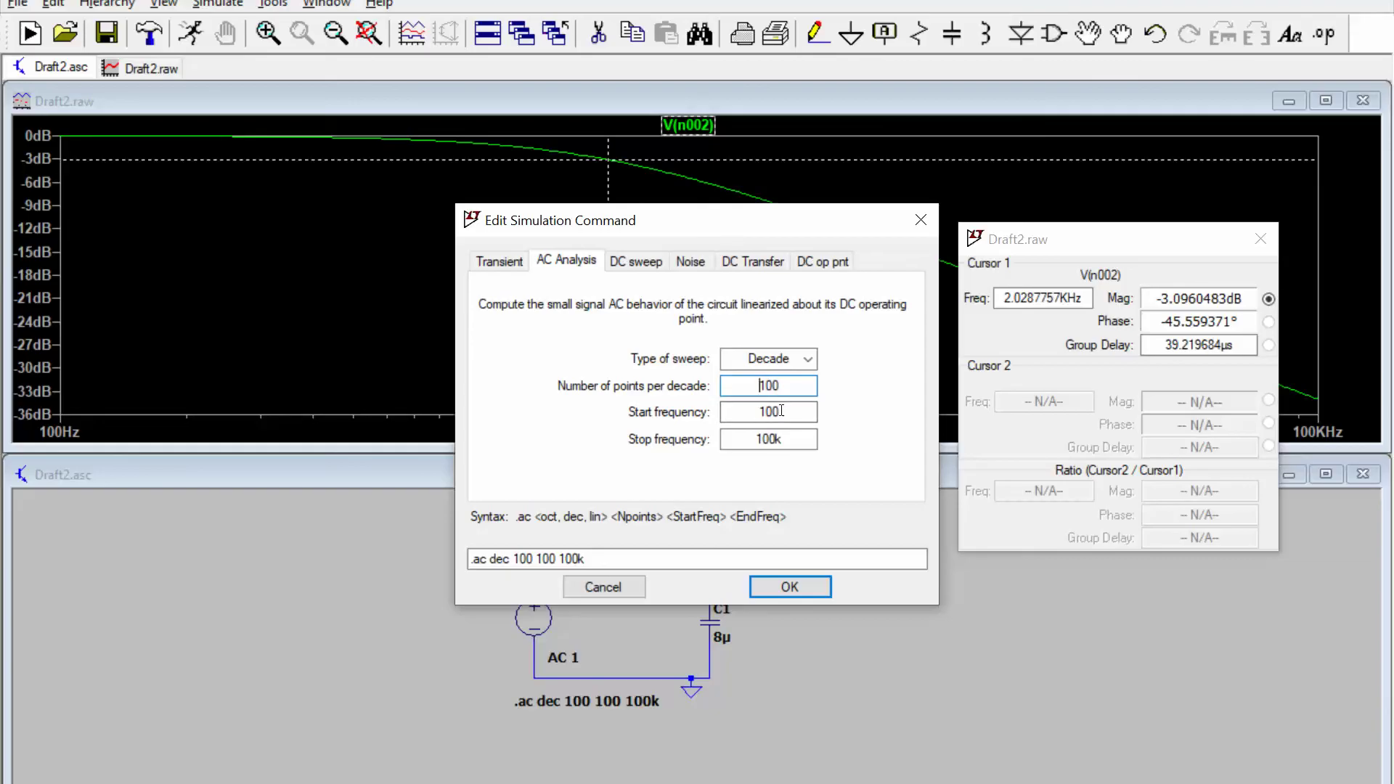
click(792, 588)
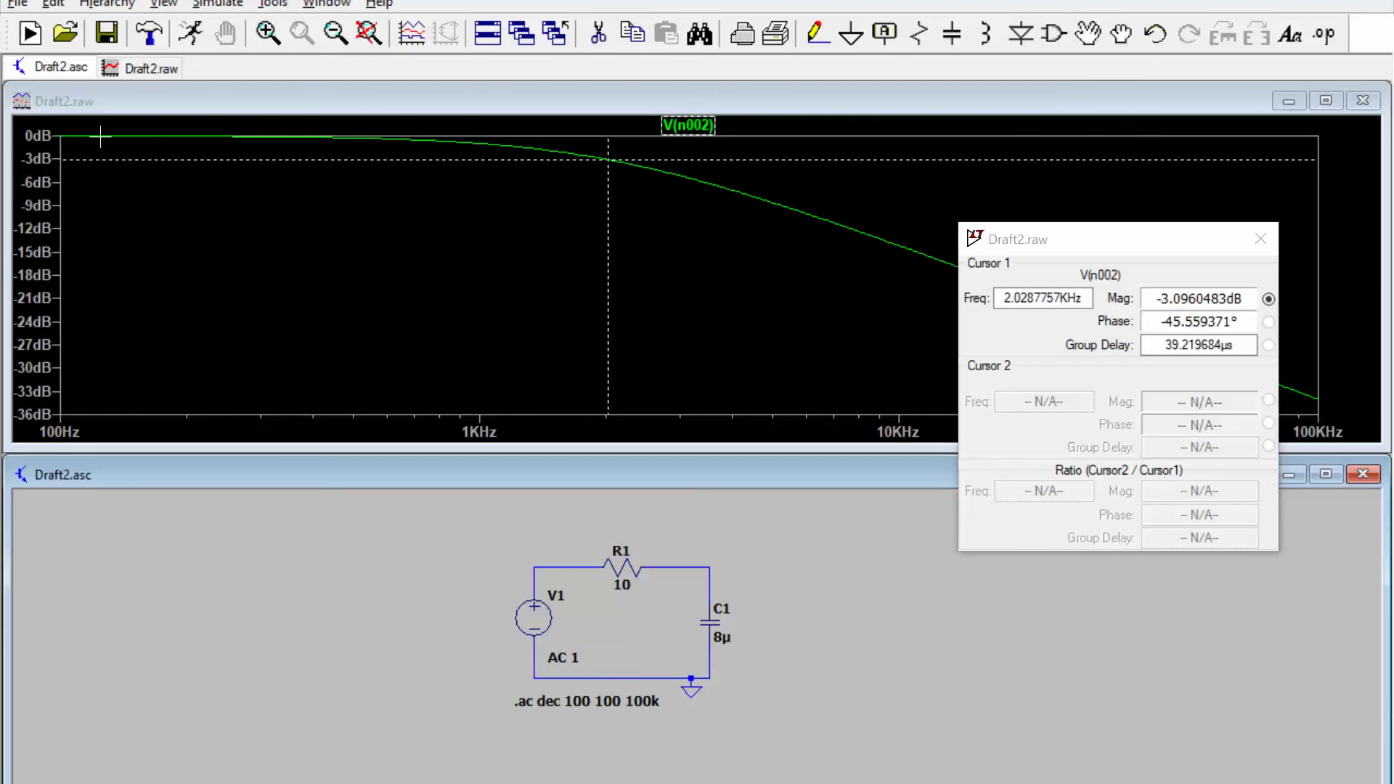
- Move the cursor readout window to the lower-right corner, off the curve
click(1089, 252)
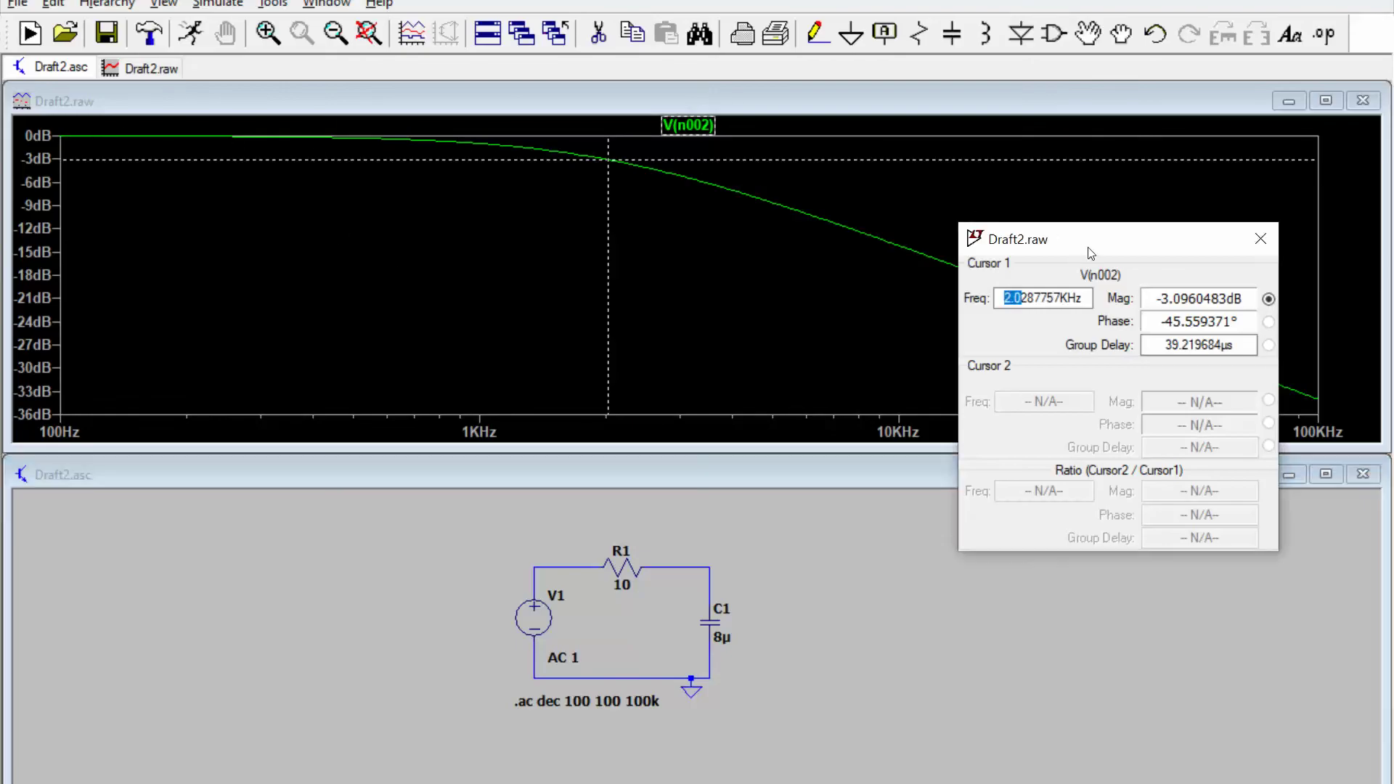
drag(1091, 252, 1248, 571)
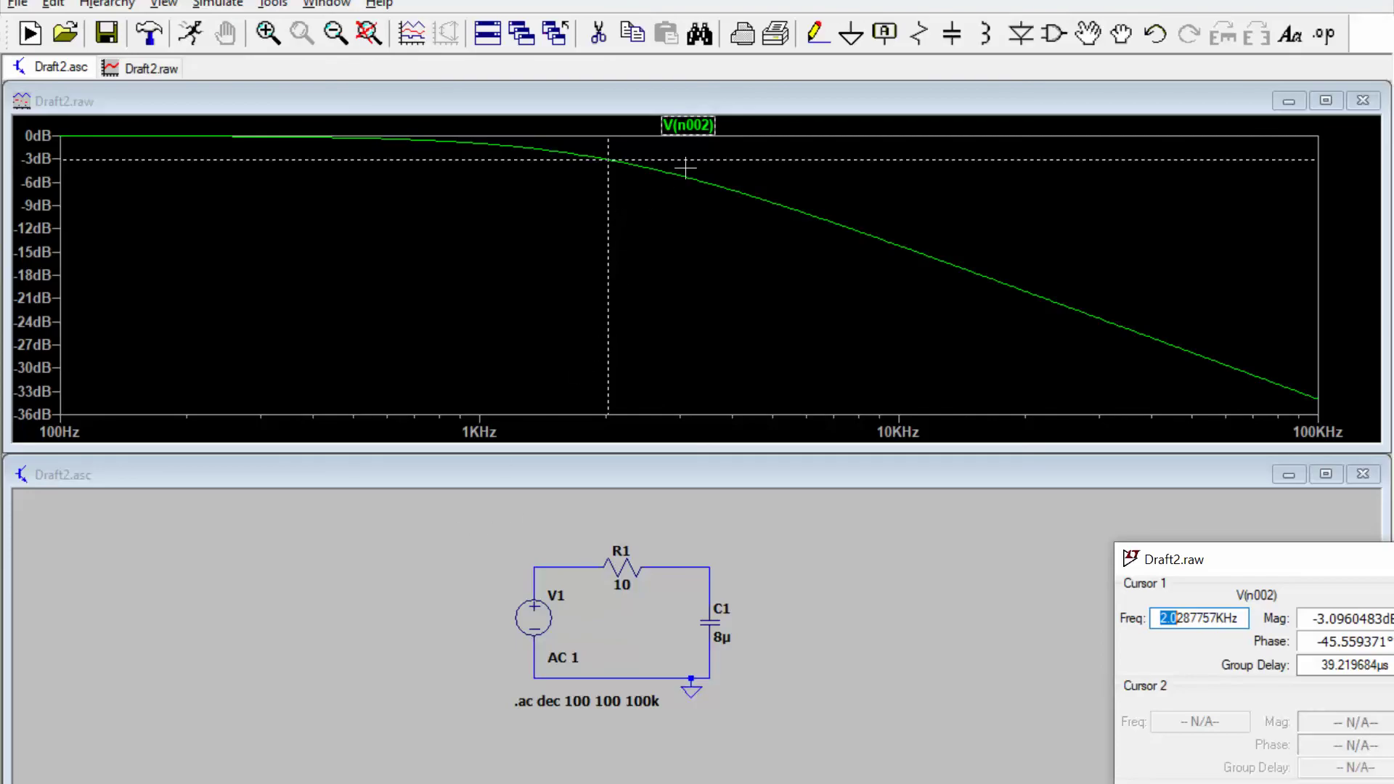
- Keep Bode but make the magnitude axis linear, 0.0V to 1.0V
click(33, 215)
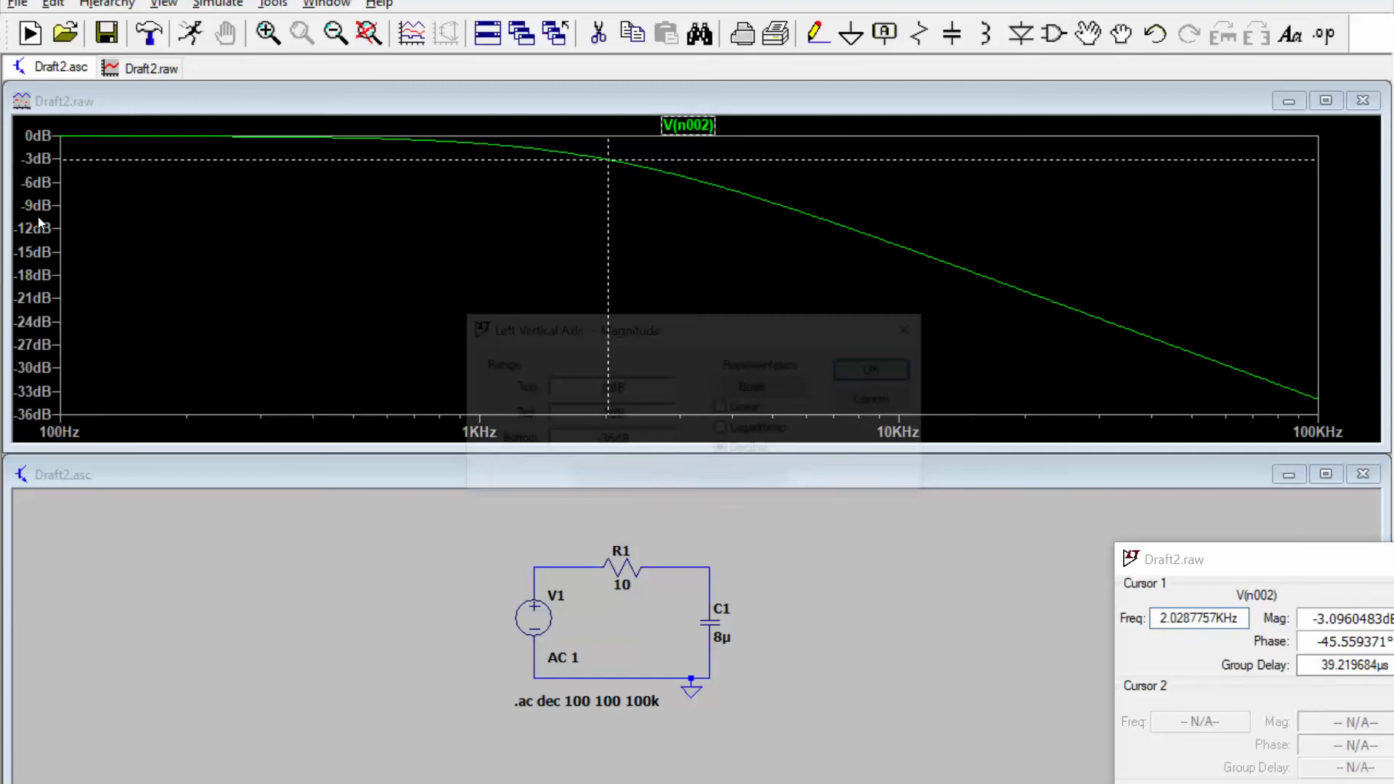
click(806, 387)
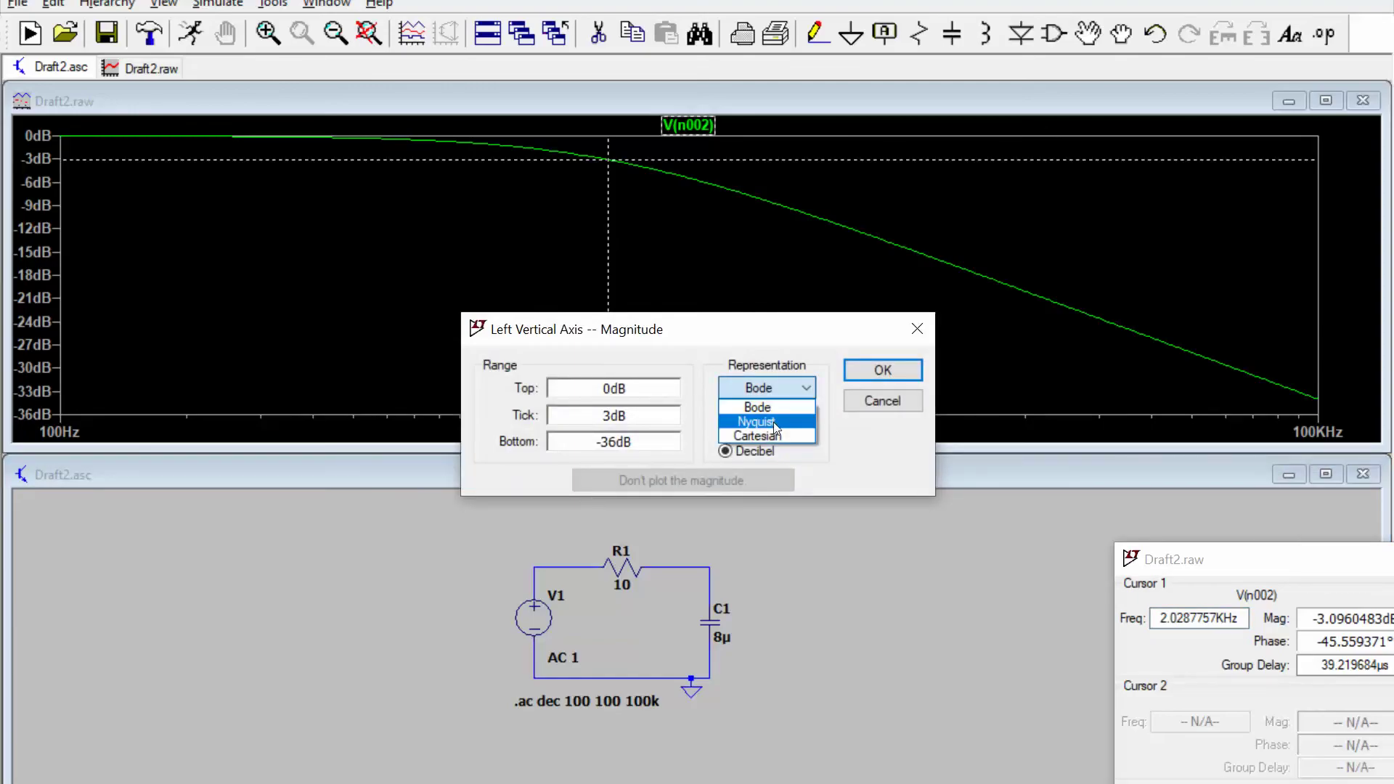
click(845, 439)
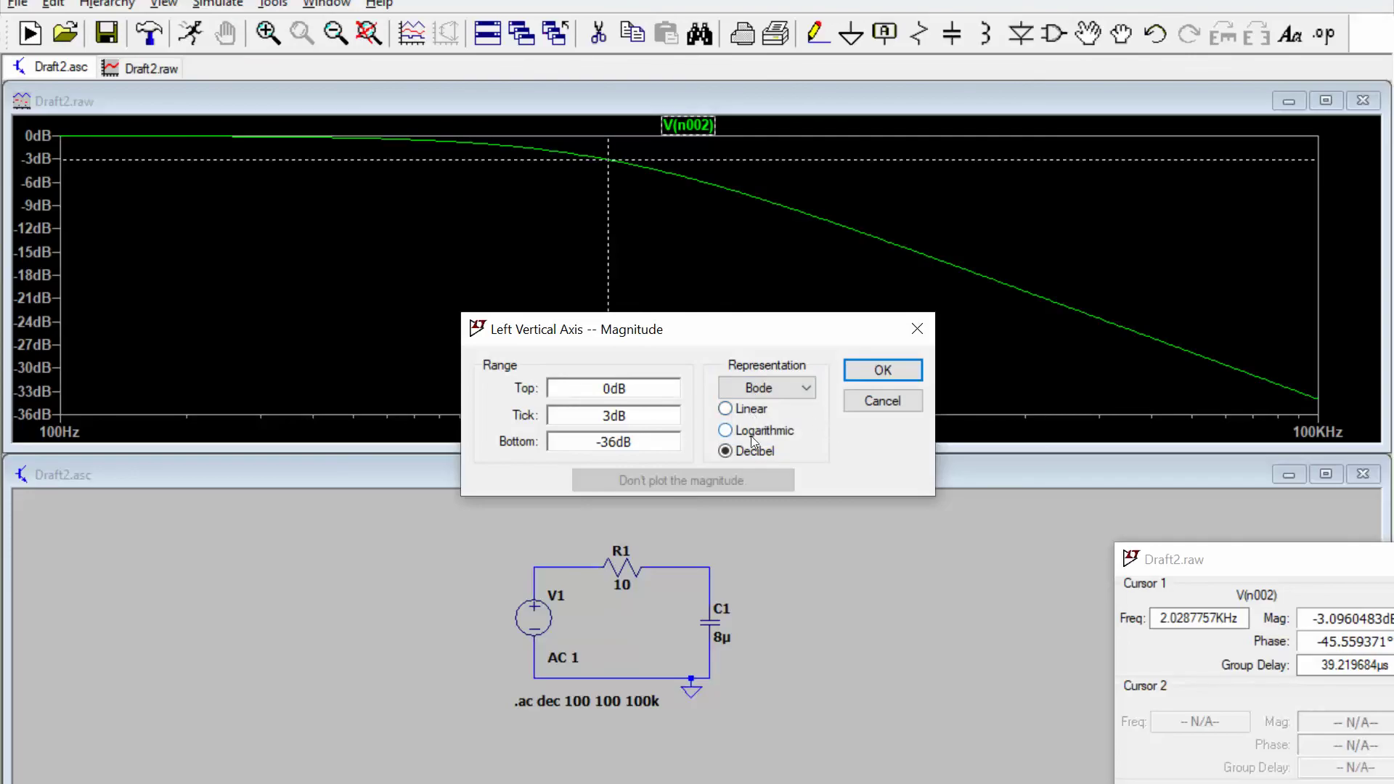
click(726, 452)
click(743, 411)
click(877, 369)
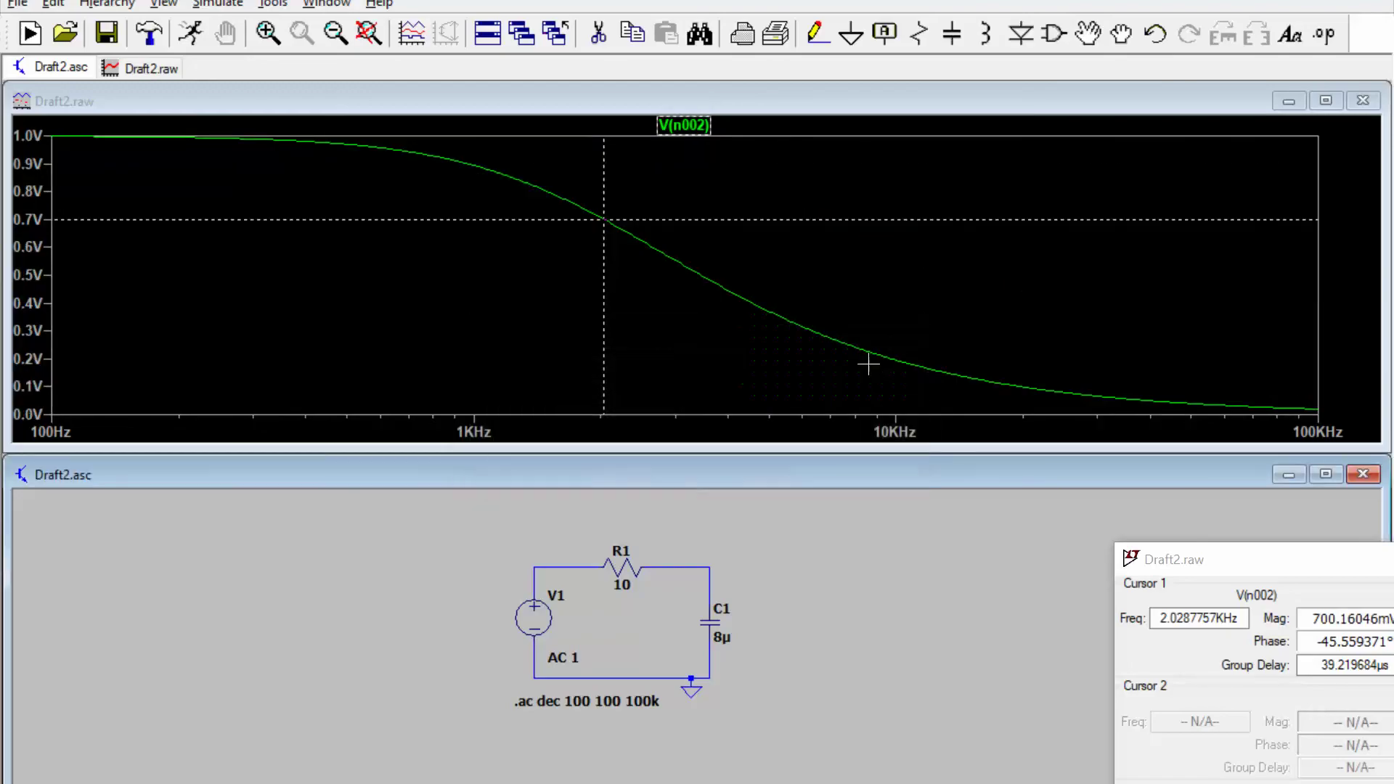